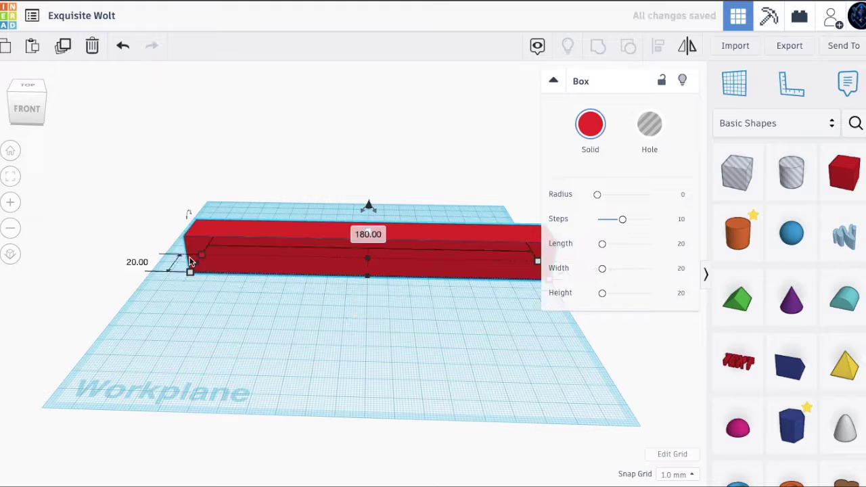
# Set the red box's depth to 80 mm and height to 50 mm, and move it about 8 mm toward the workplane's front.
pyautogui.write('80')
pyautogui.press('Return')
pyautogui.click(425, 227)
pyautogui.write('50')
pyautogui.press('Return')
pyautogui.click(456, 330)
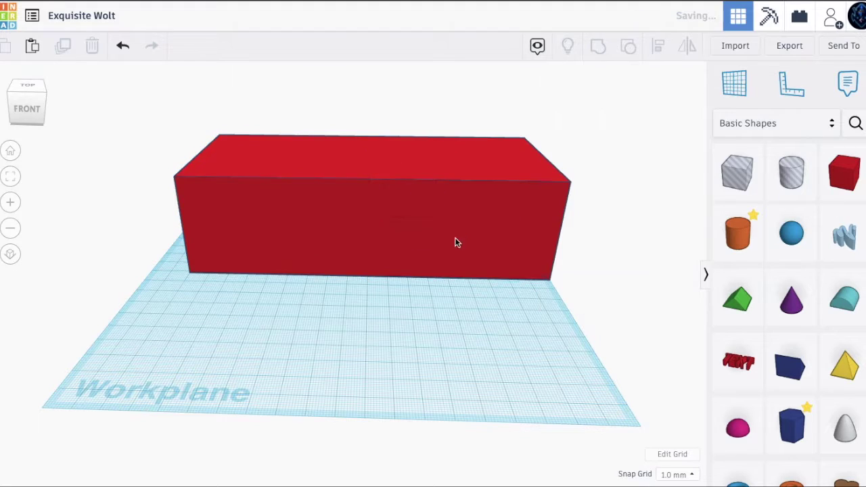
pyautogui.moveTo(440, 239); pyautogui.dragTo(456, 254)
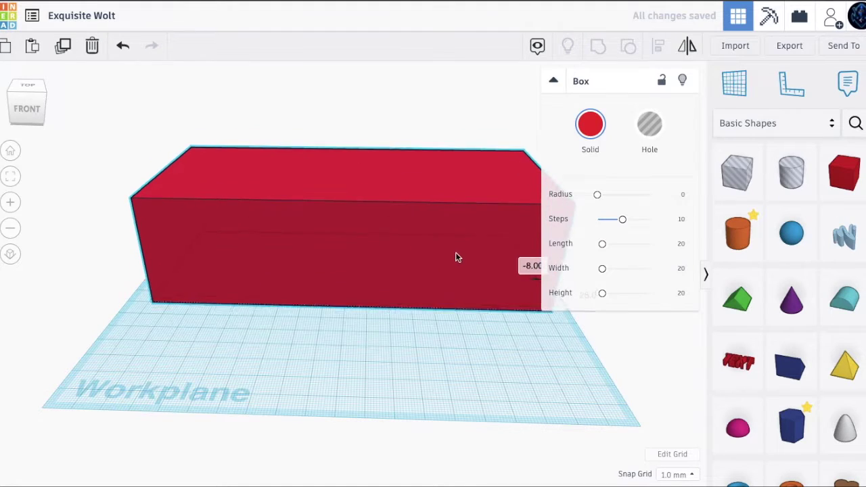
pyautogui.click(440, 335)
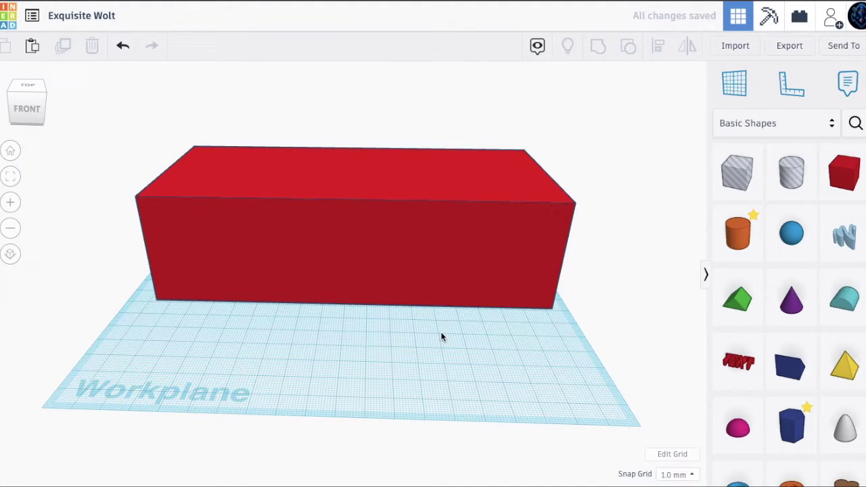
# Place a box-shaped hole at the red box's front left corner and size it 40 mm long by 60 mm deep.
pyautogui.moveTo(737, 172); pyautogui.dragTo(201, 289)
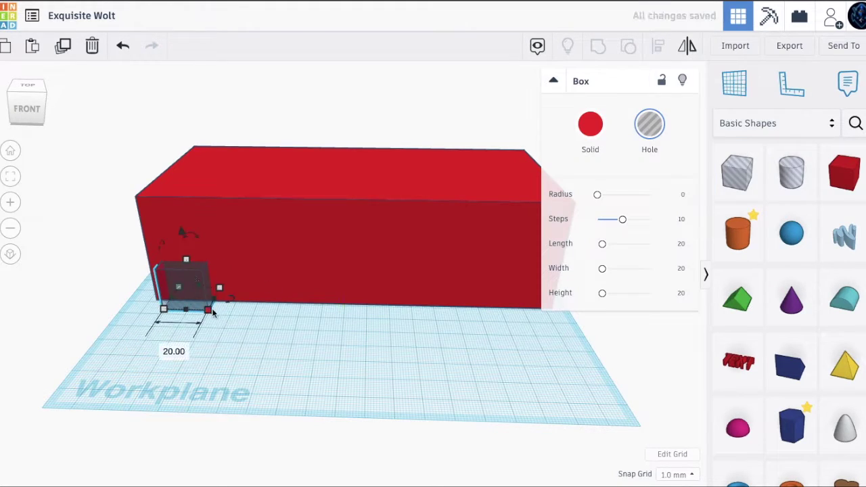
pyautogui.click(167, 347)
pyautogui.write('4')
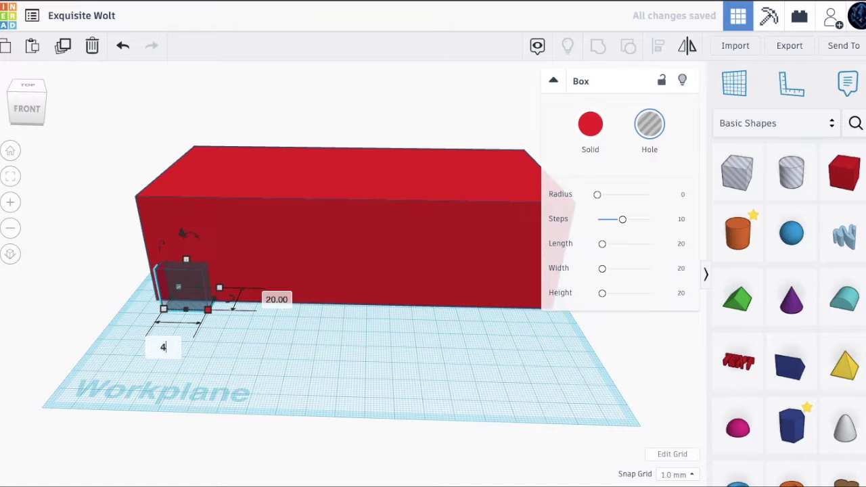
pyautogui.write('0')
pyautogui.press('Return')
pyautogui.click(364, 372)
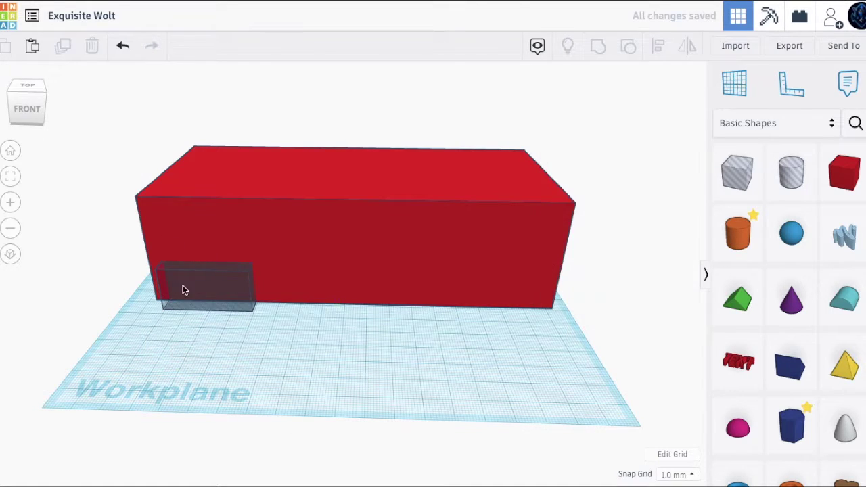
pyautogui.click(238, 283)
pyautogui.click(327, 304)
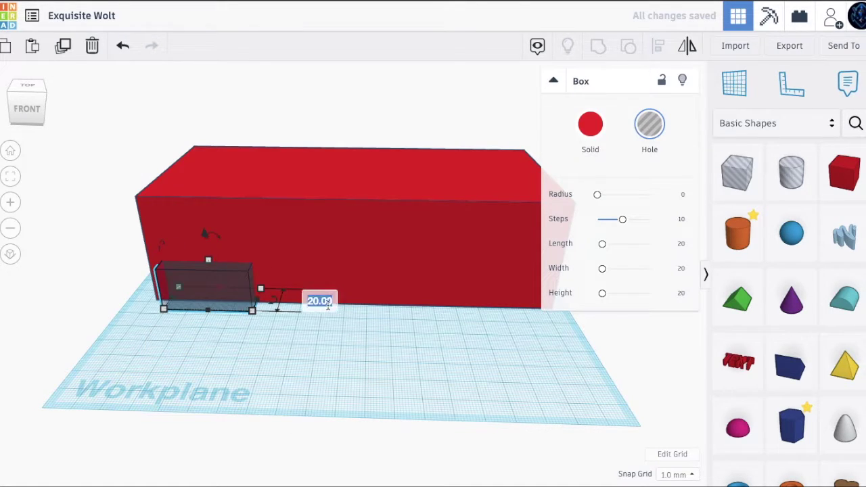
pyautogui.write('60')
pyautogui.press('Return')
pyautogui.click(339, 354)
# Nudge the small hole backward into the red box until its front lines up with the box's front face.
pyautogui.click(202, 280)
pyautogui.press('Up')
pyautogui.press('Up')
pyautogui.press('Up')
pyautogui.press('Up')
pyautogui.press('Up')
pyautogui.press('Up')
pyautogui.press('Up')
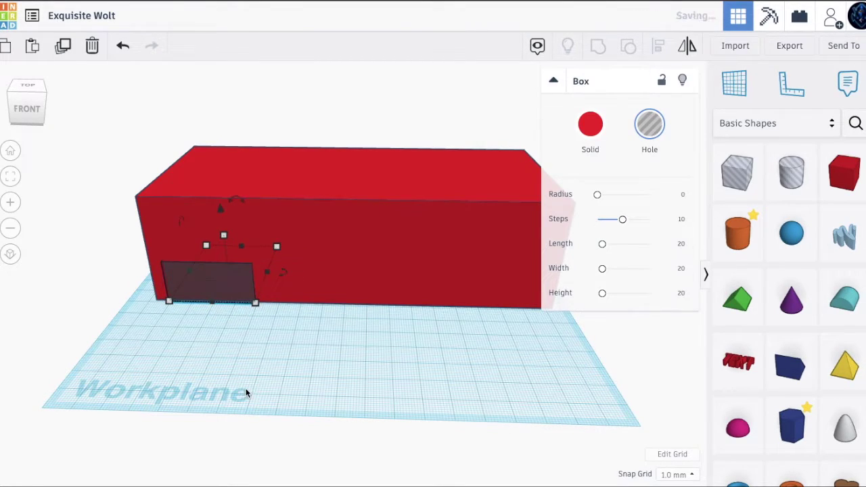
# Group the red box with the small hole to cut the opening at its front left corner.
pyautogui.click(108, 178)
pyautogui.moveTo(108, 178); pyautogui.dragTo(388, 373)
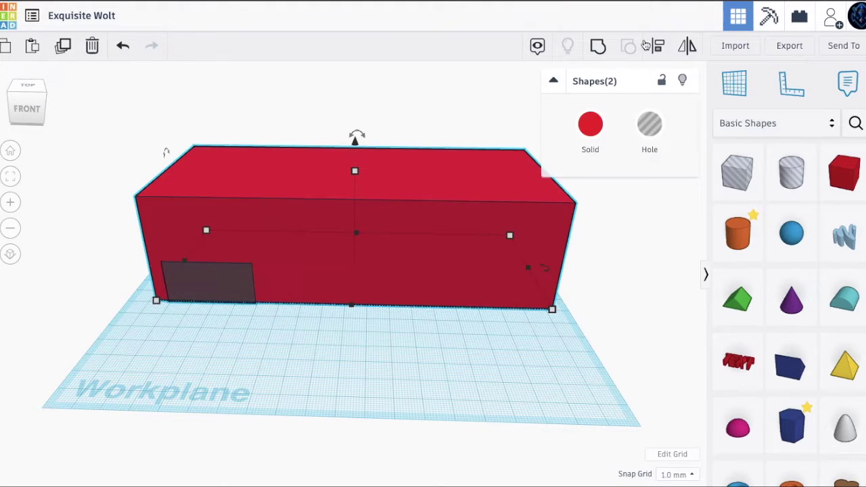
pyautogui.click(599, 49)
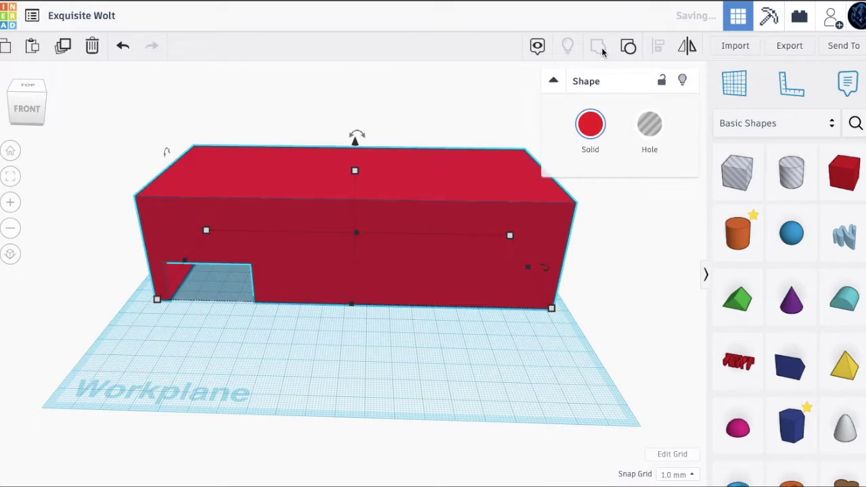
pyautogui.click(355, 357)
# Place a second box-shaped hole at the body's front face, just beside the small opening.
pyautogui.moveTo(25, 96); pyautogui.dragTo(120, 90)
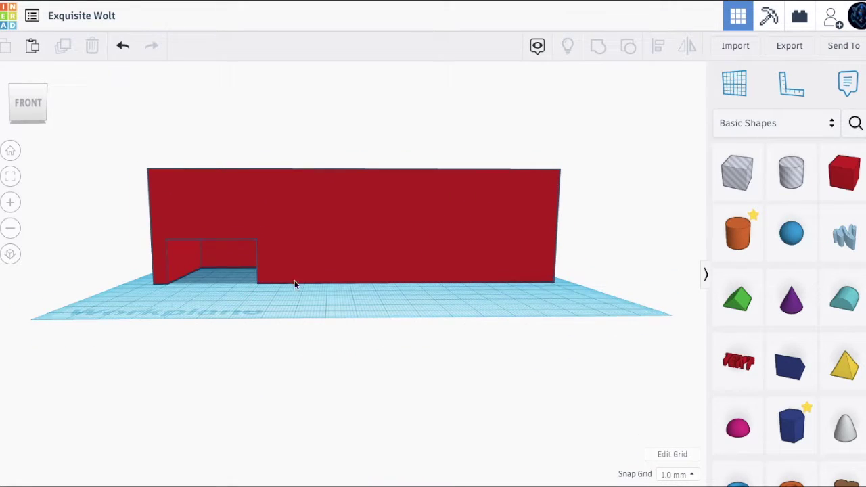
pyautogui.click(737, 172)
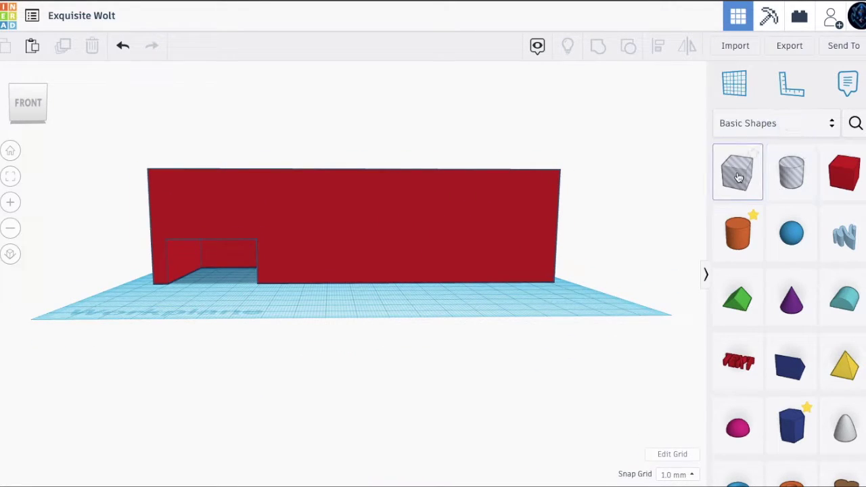
pyautogui.click(337, 283)
pyautogui.moveTo(322, 289); pyautogui.dragTo(307, 284)
pyautogui.click(307, 280)
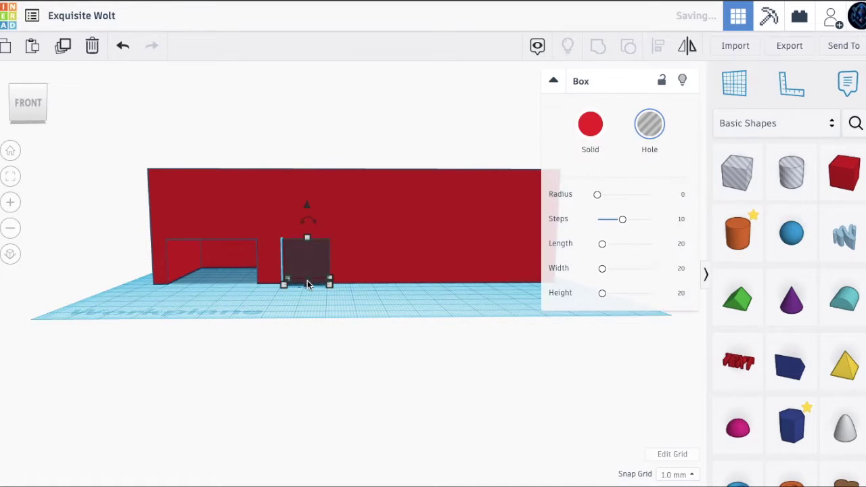
pyautogui.moveTo(30, 98); pyautogui.dragTo(25, 106)
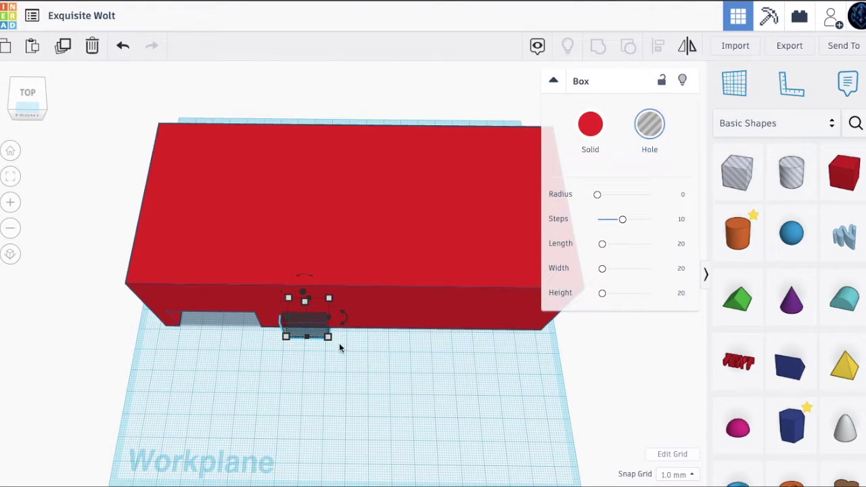
# Stretch the second hole along the body's front face and set its length to 115 mm.
pyautogui.moveTo(325, 337); pyautogui.dragTo(529, 336)
pyautogui.click(406, 391)
pyautogui.write('1')
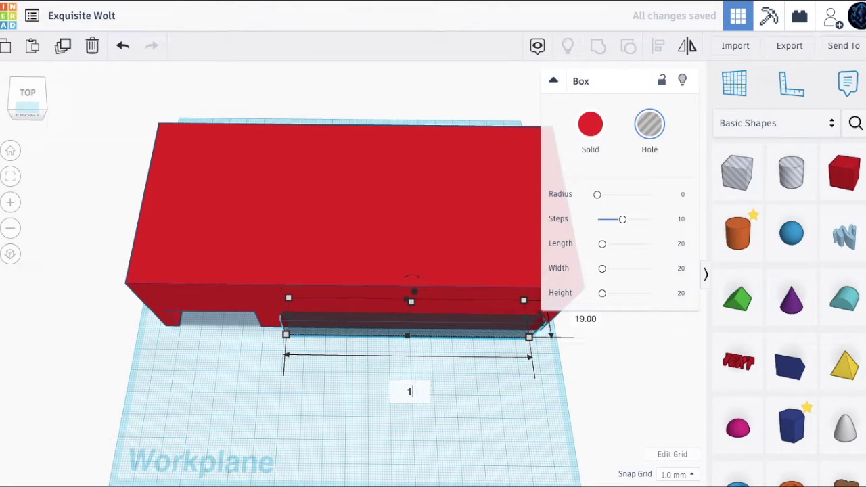
pyautogui.write('55')
pyautogui.press('Return')
pyautogui.write('11')
pyautogui.write('9')
pyautogui.press('Return')
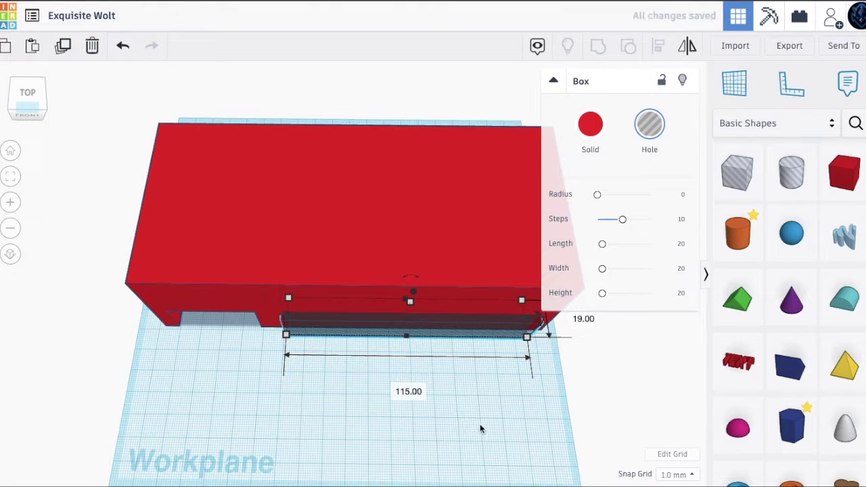
pyautogui.click(481, 427)
# Set the second hole's depth to 70 mm so it extends back into the body.
pyautogui.click(21, 91)
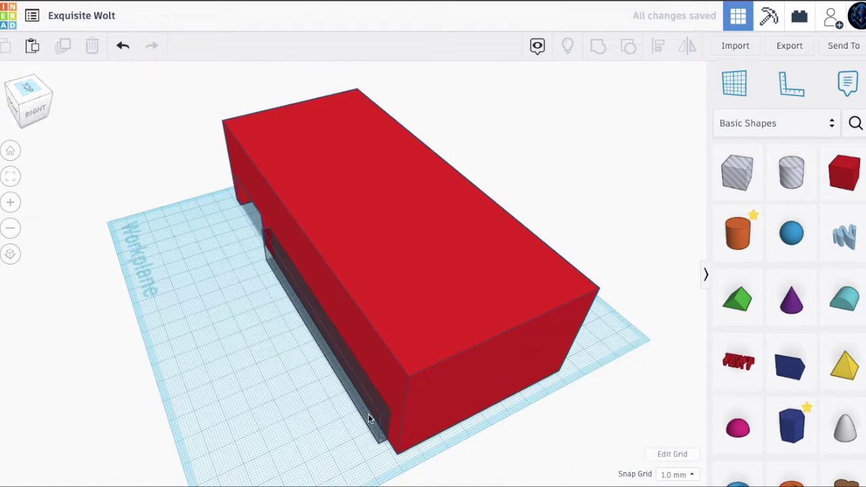
pyautogui.click(420, 424)
pyautogui.scroll(-3, 423, 420)
pyautogui.click(410, 415)
pyautogui.write('70')
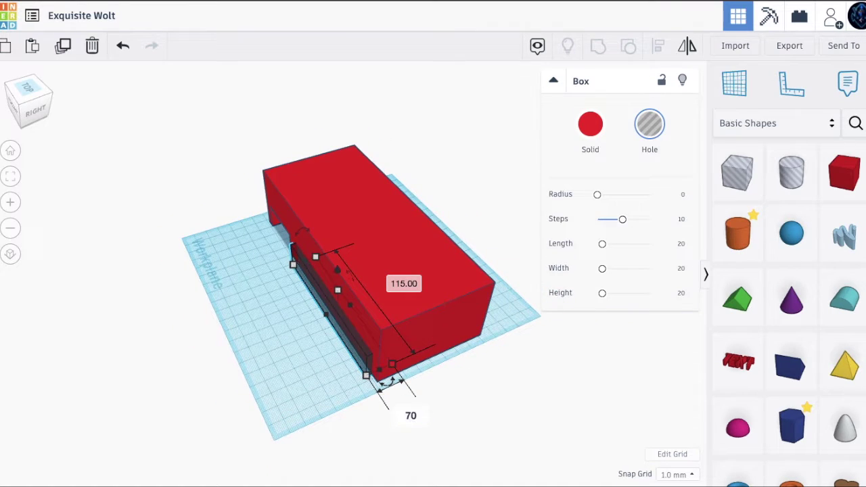
pyautogui.press('Return')
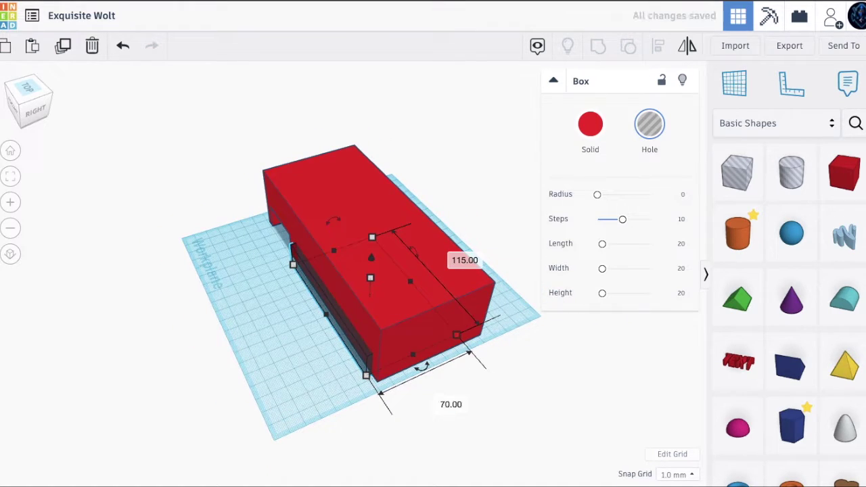
# Increase the large hole's height until it reaches just below the body's top face.
pyautogui.click(313, 362)
pyautogui.moveTo(323, 354); pyautogui.dragTo(356, 305, button='right')
pyautogui.click(372, 284)
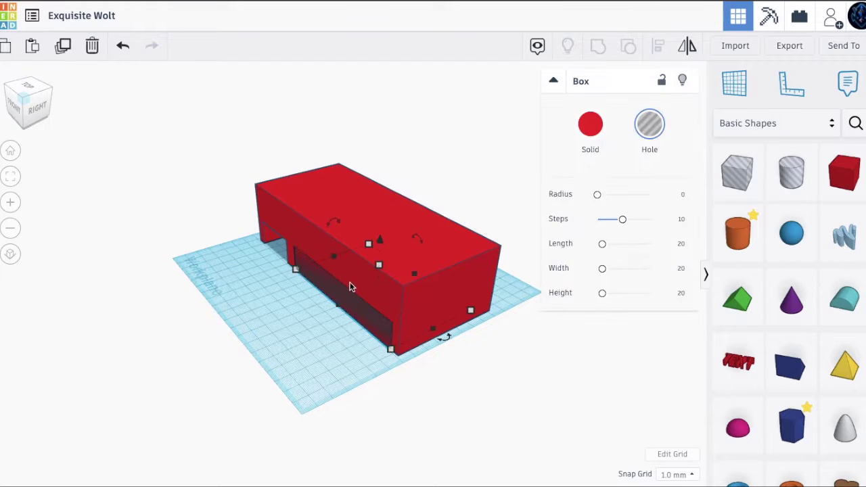
pyautogui.moveTo(379, 270); pyautogui.dragTo(379, 236)
pyautogui.click(117, 200)
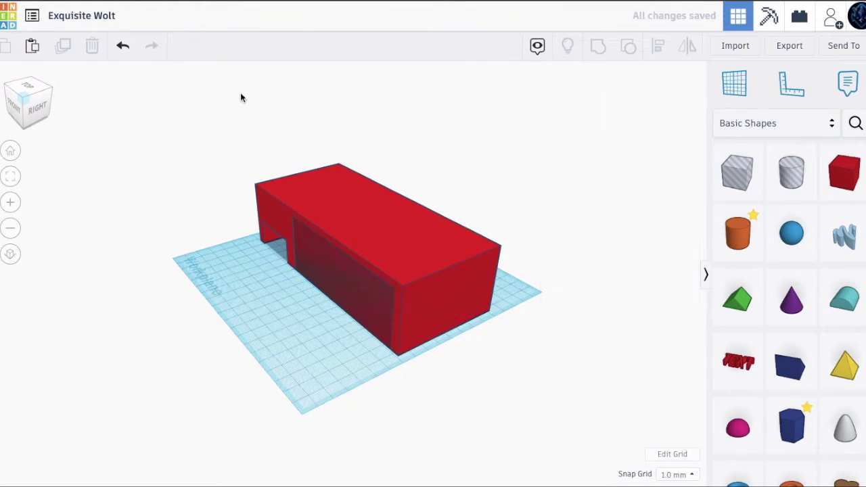
# Group the body with the large hole to cut the wide opening.
pyautogui.moveTo(240, 93); pyautogui.dragTo(454, 240)
pyautogui.click(600, 50)
pyautogui.click(493, 434)
pyautogui.click(347, 330)
# Ungroup the body completely to separate the red box from both holes.
pyautogui.moveTo(37, 83)
pyautogui.mouseDown()
pyautogui.moveTo(51, 80)
pyautogui.moveTo(30, 80)
pyautogui.moveTo(61, 80)
pyautogui.moveTo(47, 87)
pyautogui.mouseUp()
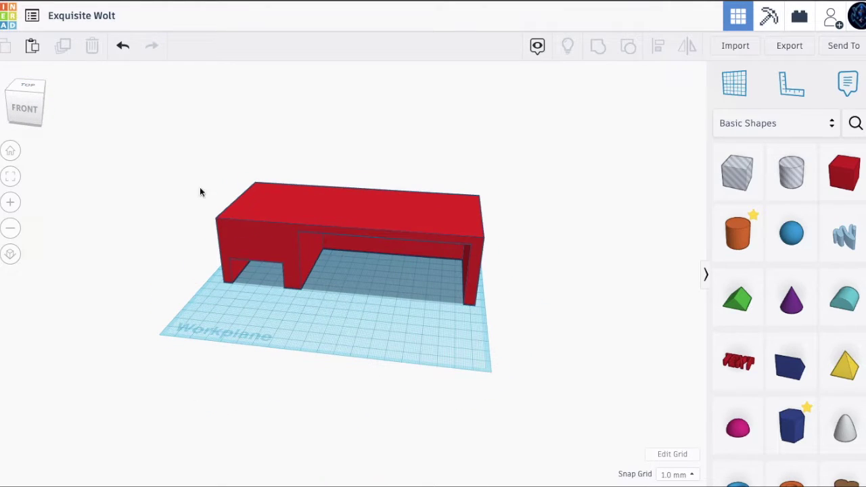
pyautogui.scroll(2, 363, 237)
pyautogui.scroll(-5, 363, 237)
pyautogui.scroll(5, 363, 237)
pyautogui.scroll(-3, 364, 237)
pyautogui.scroll(2, 364, 237)
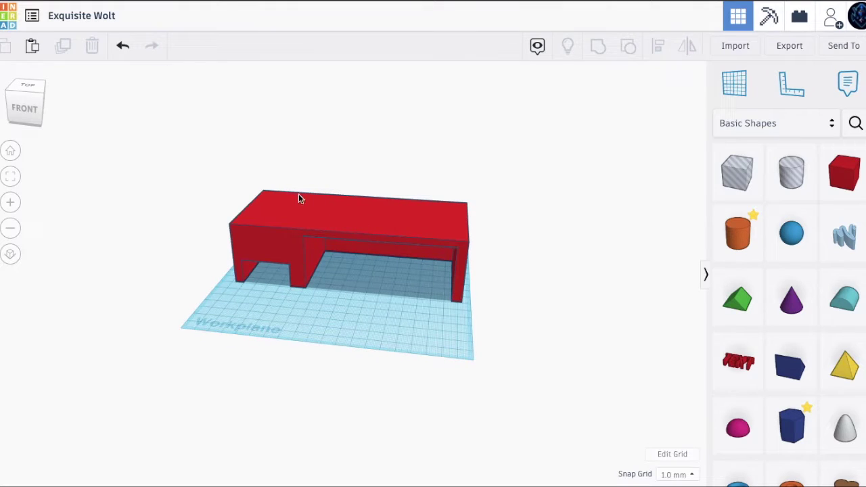
pyautogui.click(287, 228)
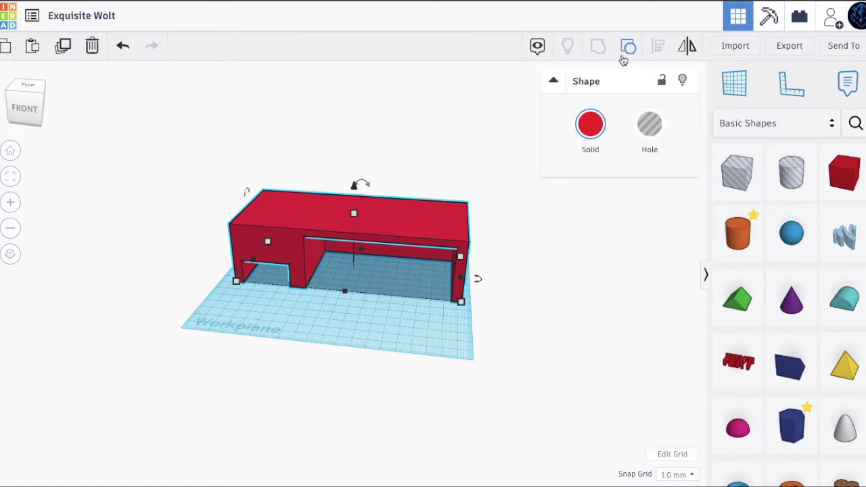
pyautogui.click(627, 48)
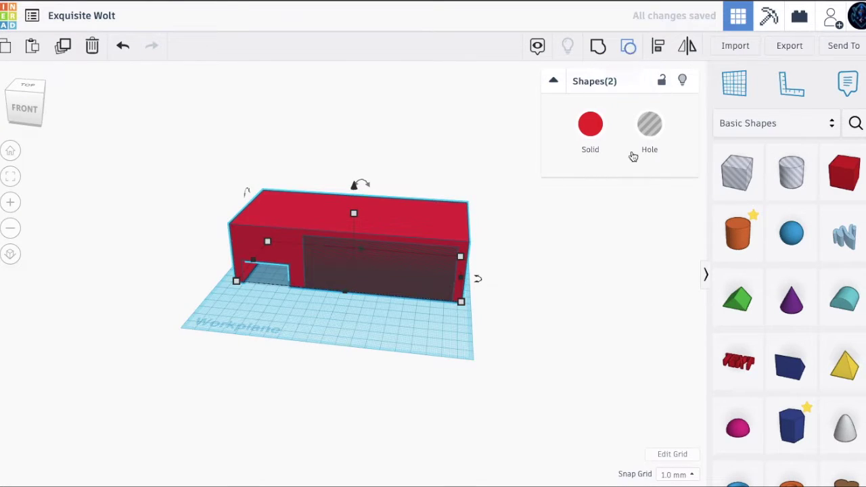
pyautogui.hotkey('ctrl', 'z')
pyautogui.click(354, 383)
# Round the red box's edges by increasing its Radius.
pyautogui.click(268, 223)
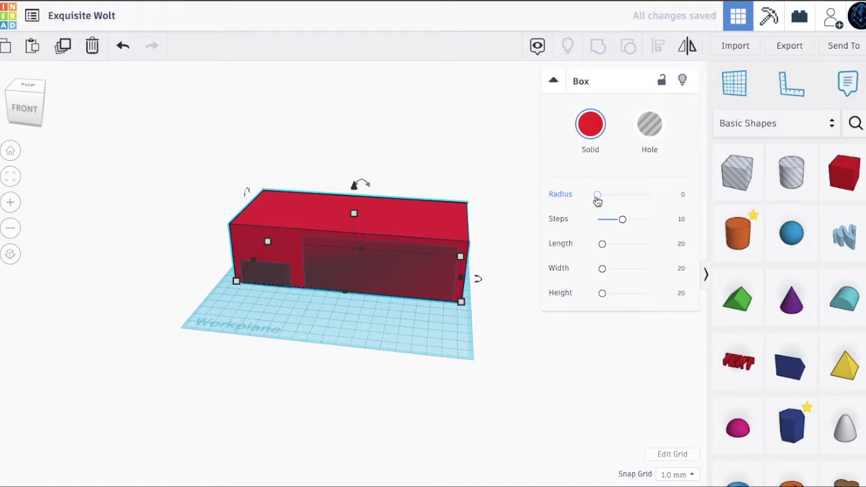
pyautogui.press('Return')
pyautogui.click(455, 351)
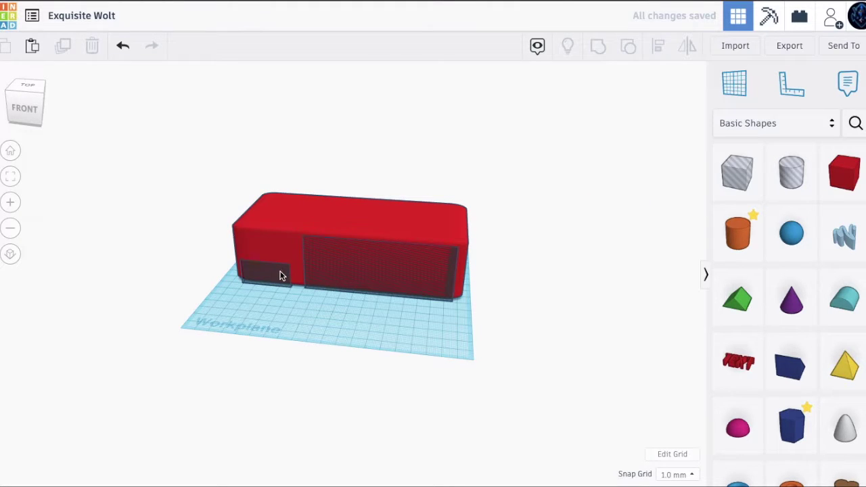
# Group the rounded red box with both holes to cut the two openings.
pyautogui.moveTo(182, 184); pyautogui.dragTo(586, 393)
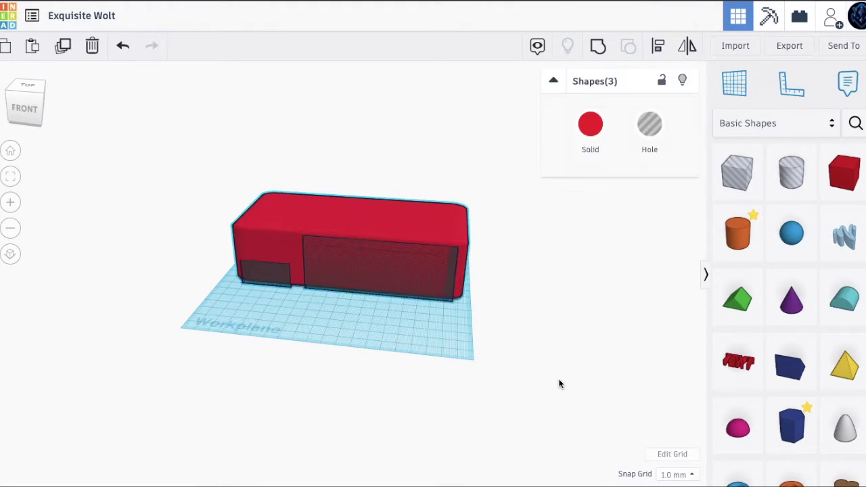
pyautogui.click(600, 51)
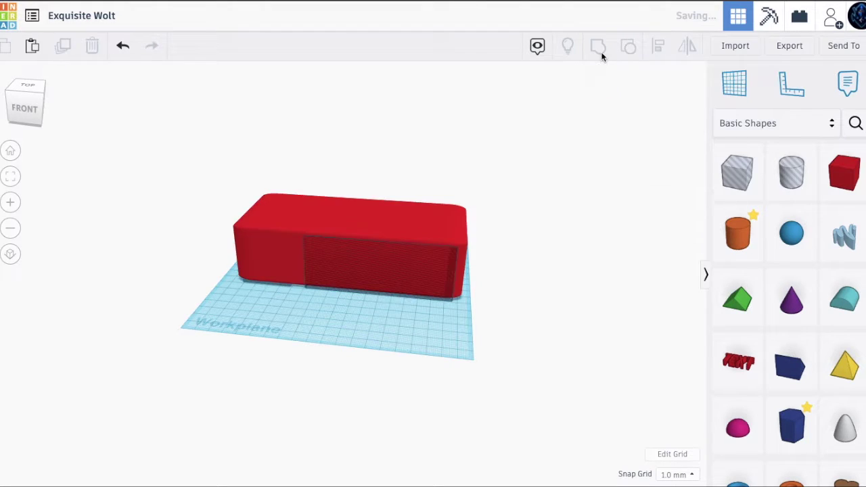
pyautogui.click(242, 353)
# Move the rounded body slightly forward on the workplane.
pyautogui.moveTo(27, 102)
pyautogui.mouseDown()
pyautogui.moveTo(29, 110)
pyautogui.moveTo(14, 113)
pyautogui.mouseUp()
pyautogui.click(14, 114)
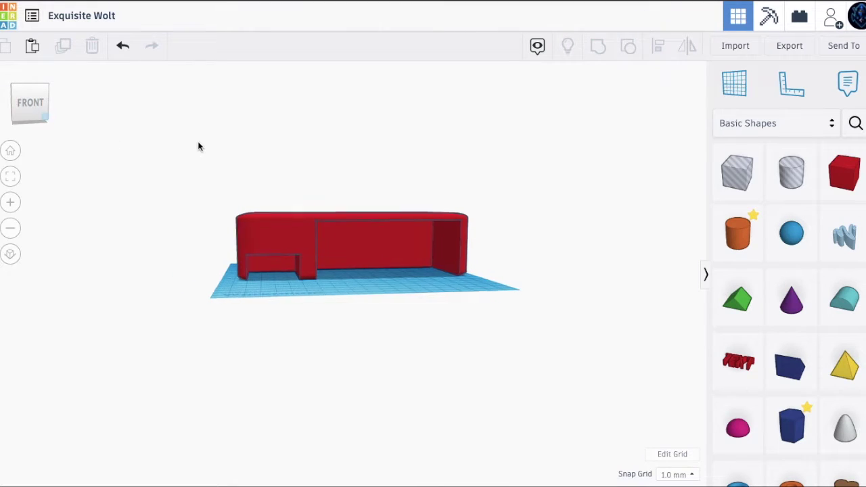
pyautogui.scroll(5, 199, 146)
pyautogui.moveTo(20, 99); pyautogui.dragTo(20, 105)
pyautogui.scroll(-10, 343, 188)
pyautogui.scroll(5, 366, 68)
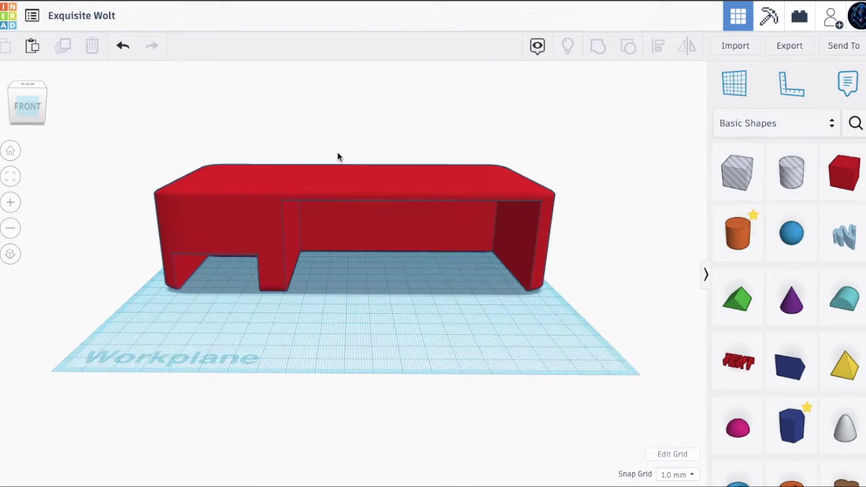
pyautogui.click(249, 201)
pyautogui.moveTo(249, 201); pyautogui.dragTo(229, 215)
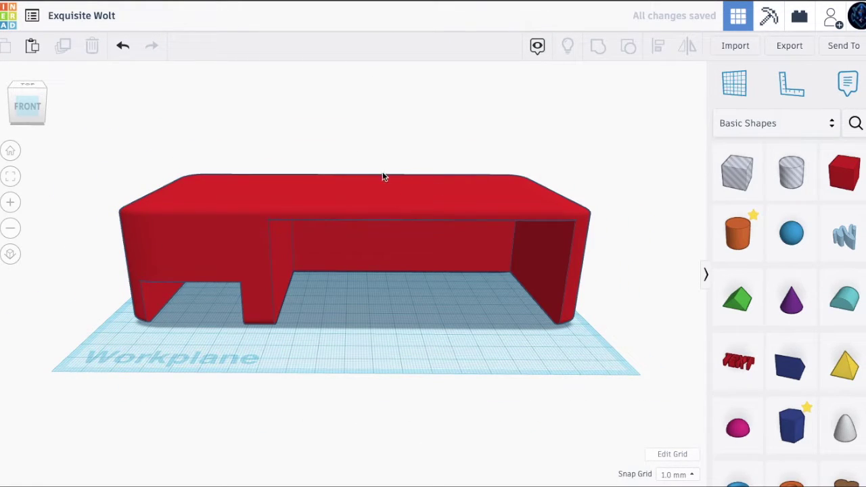
pyautogui.moveTo(366, 192); pyautogui.dragTo(366, 188)
# Add a solid red box in front of the rounded body, 90 mm wide and 100 mm deep.
pyautogui.moveTo(836, 177); pyautogui.dragTo(309, 397)
pyautogui.click(298, 370)
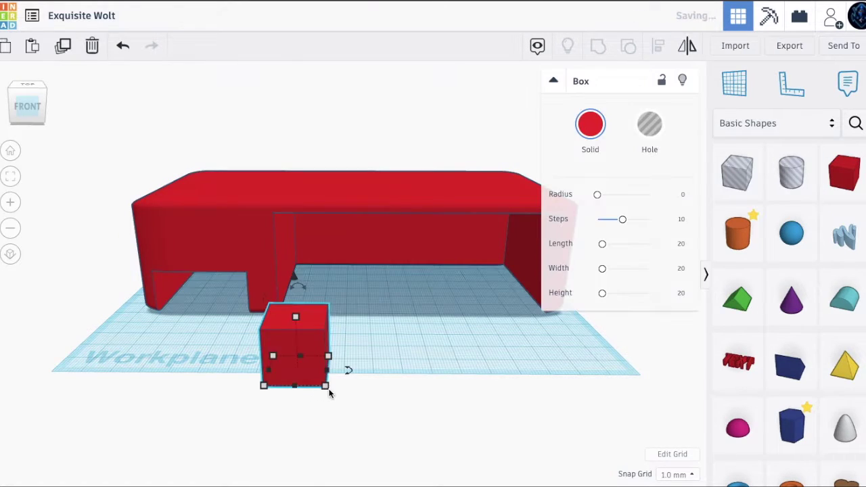
pyautogui.moveTo(325, 387); pyautogui.dragTo(382, 385)
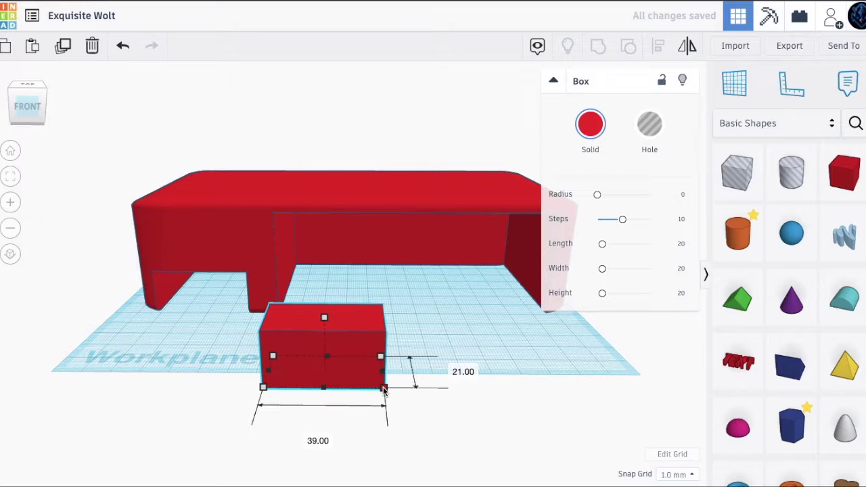
pyautogui.click(315, 439)
pyautogui.write('90')
pyautogui.press('Return')
pyautogui.click(612, 373)
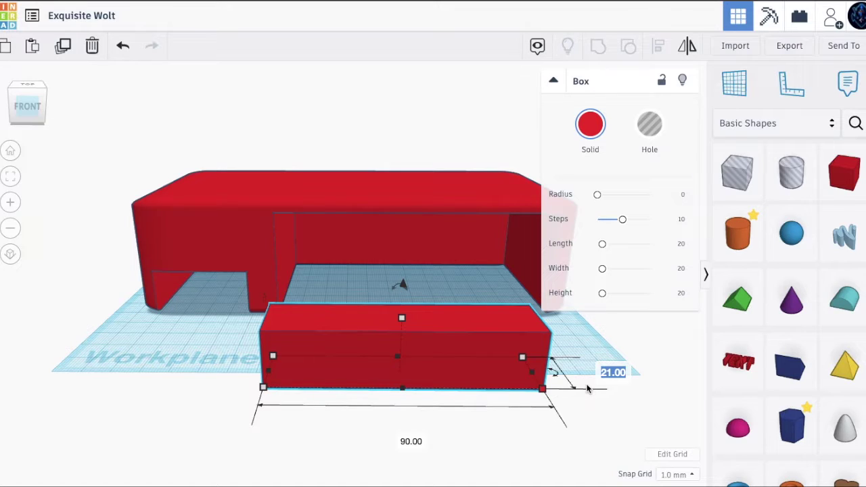
pyautogui.write('100')
pyautogui.press('Return')
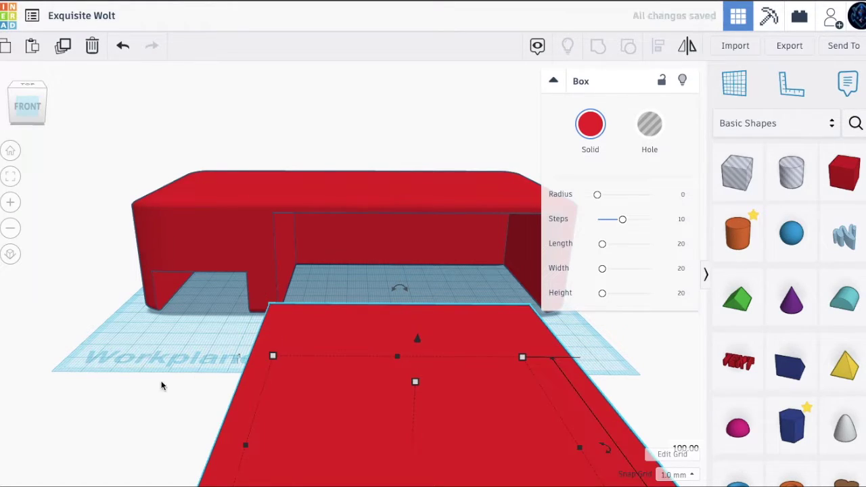
# Set the front box's height to 45 mm.
pyautogui.scroll(-10, 348, 291)
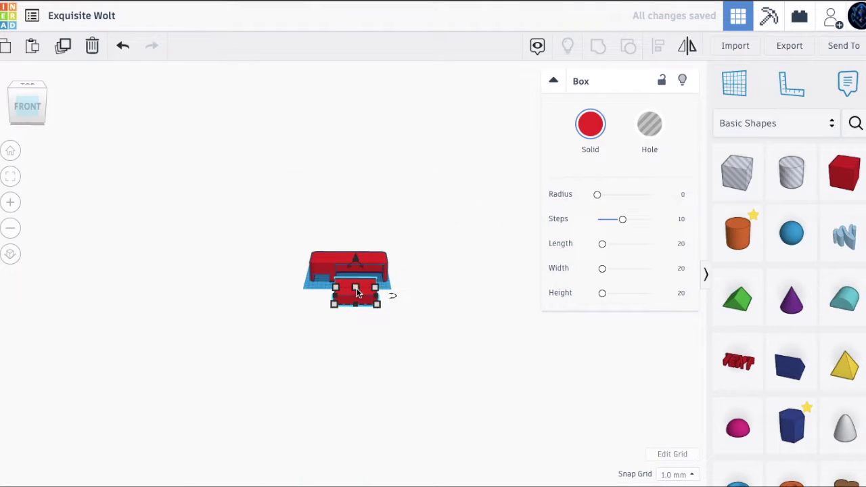
pyautogui.moveTo(357, 284); pyautogui.dragTo(357, 281)
pyautogui.click(421, 285)
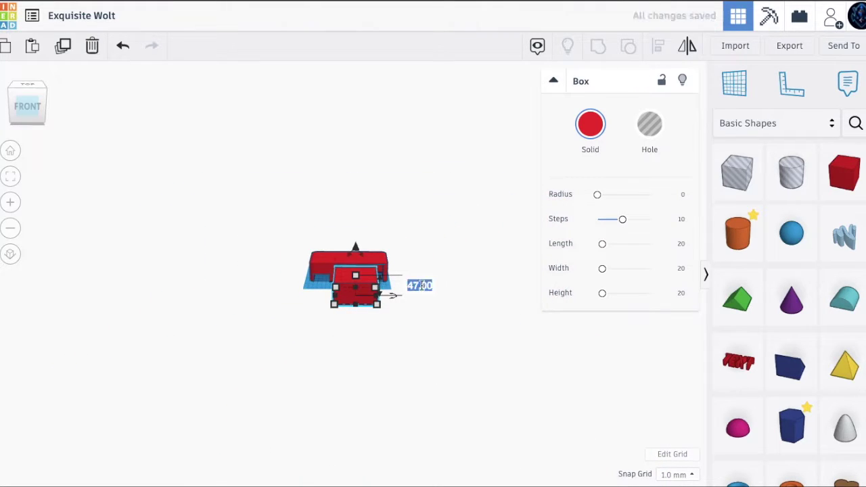
pyautogui.write('45')
pyautogui.press('Return')
pyautogui.click(415, 396)
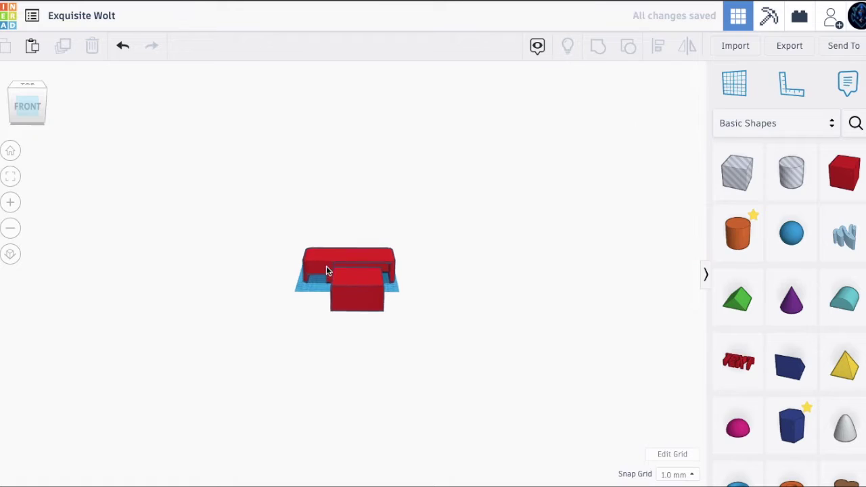
# Round the front box's edges by entering a Radius of 150.
pyautogui.scroll(5, 326, 269)
pyautogui.scroll(2, 326, 271)
pyautogui.click(340, 289)
pyautogui.click(682, 195)
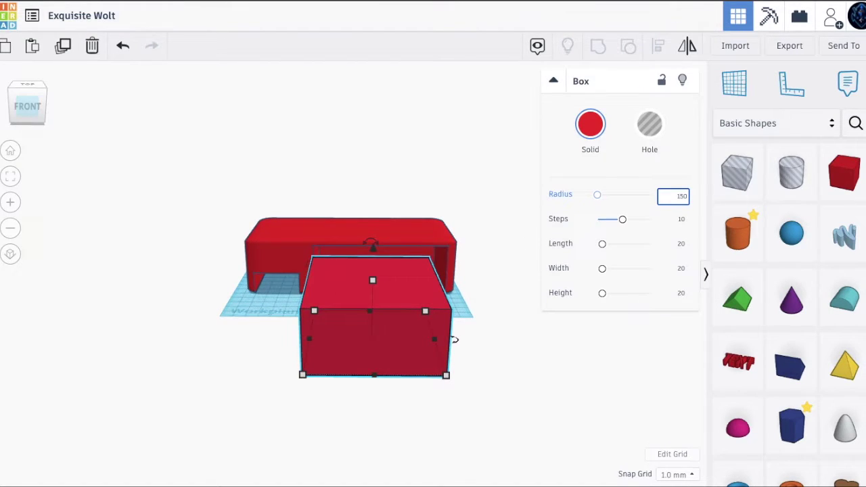
pyautogui.press('Return')
pyautogui.click(402, 460)
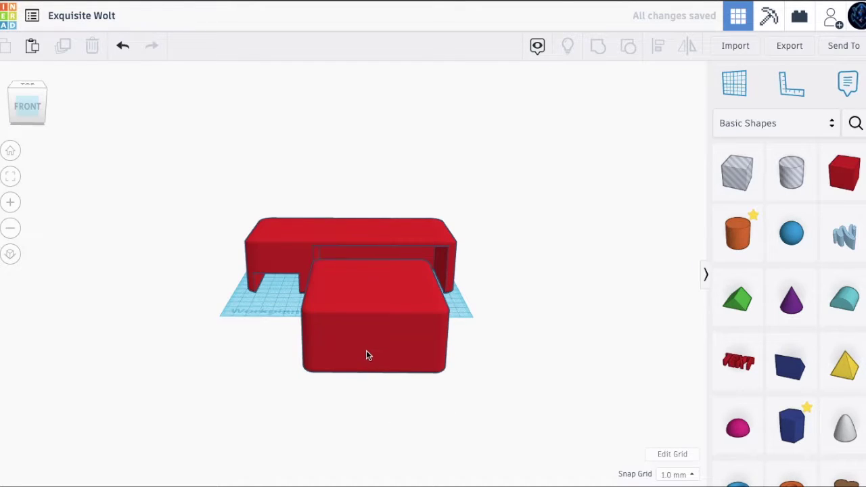
# Place a box hole at the lower-left corner of the front box's front face.
pyautogui.moveTo(371, 347); pyautogui.dragTo(367, 353)
pyautogui.scroll(5, 367, 352)
pyautogui.scroll(-4, 367, 353)
pyautogui.scroll(-4, 367, 356)
pyautogui.scroll(2, 377, 286)
pyautogui.click(387, 453)
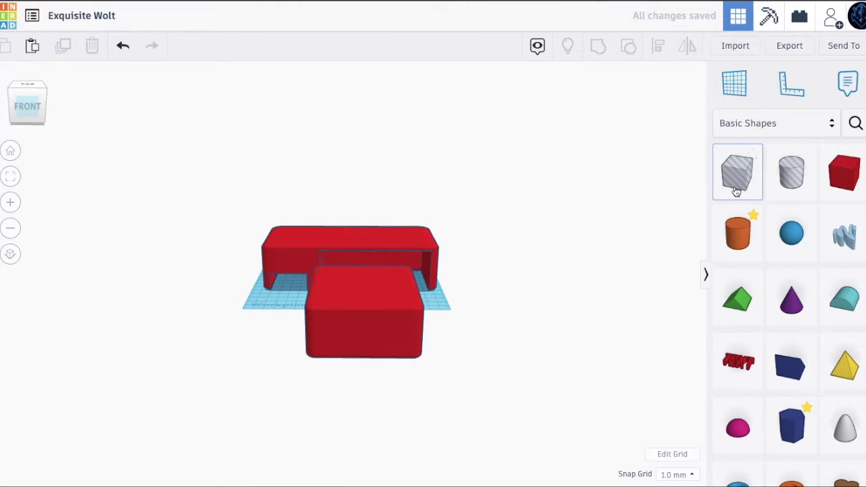
pyautogui.click(327, 352)
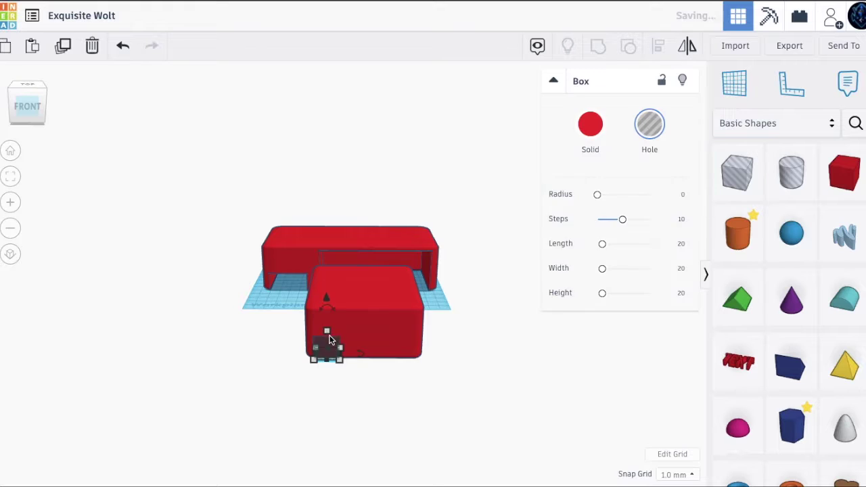
pyautogui.scroll(-3, 324, 336)
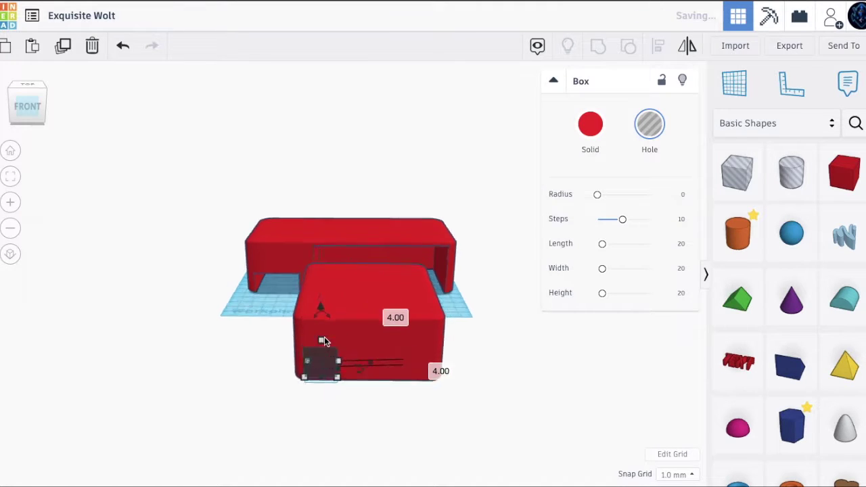
pyautogui.scroll(5, 308, 295)
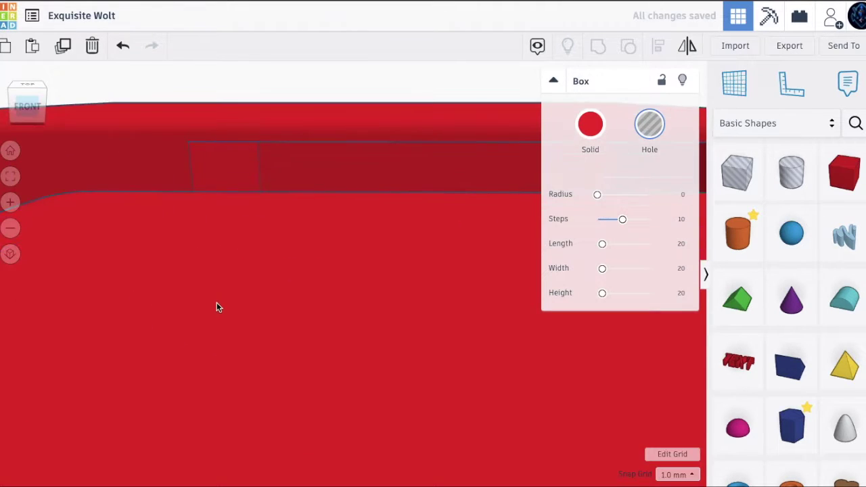
pyautogui.scroll(-5, 216, 307)
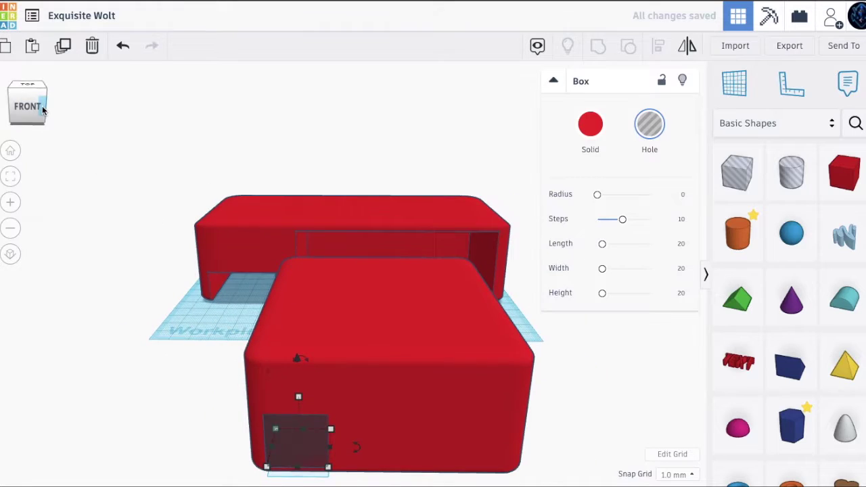
pyautogui.scroll(-3, 308, 423)
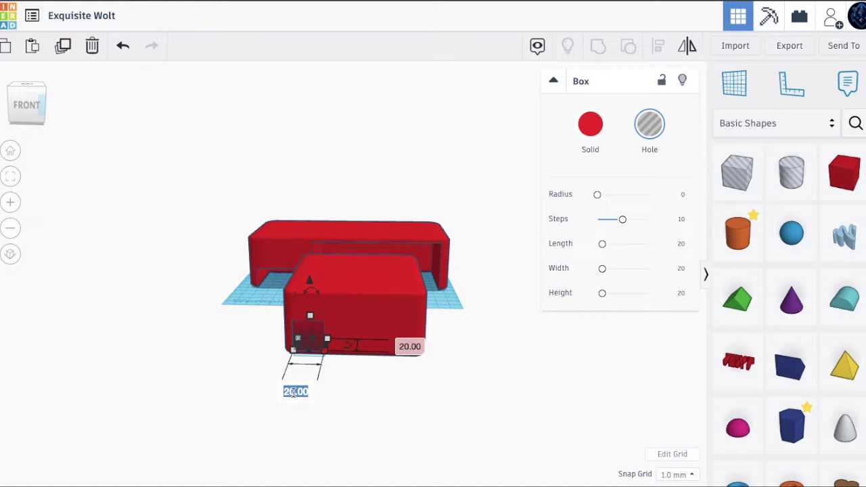
# Widen the box hole to 80 mm and nudge it slightly left within the front face.
pyautogui.moveTo(324, 349); pyautogui.dragTo(416, 356)
pyautogui.click(350, 395)
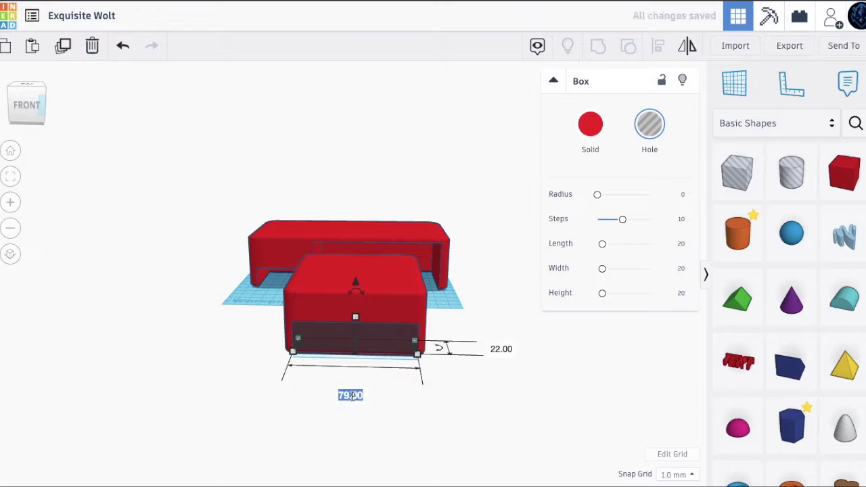
pyautogui.write('80')
pyautogui.press('Return')
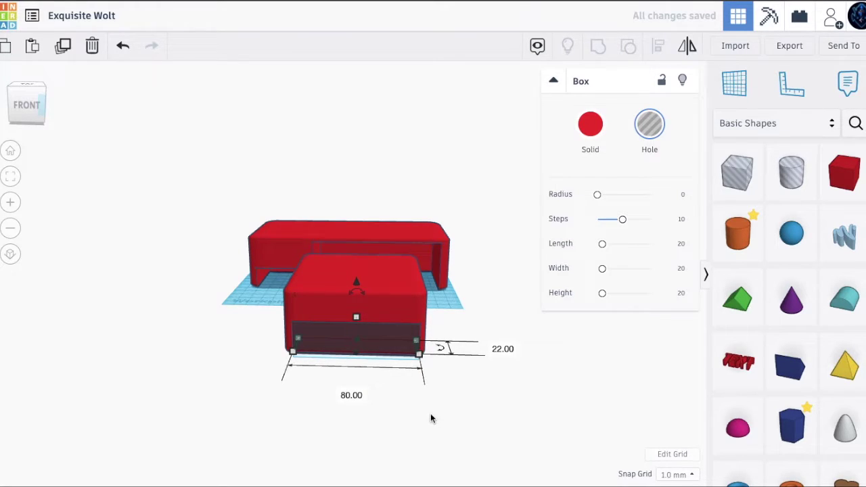
pyautogui.press('Left')
pyautogui.press('Left')
pyautogui.press('Left')
pyautogui.press('Right')
pyautogui.press('Right')
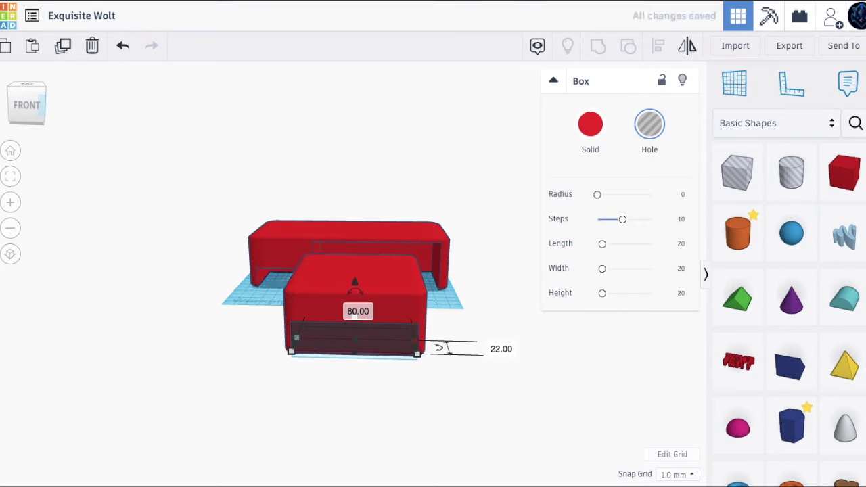
# Stretch the hole backward through the front box and set its depth to 90 mm.
pyautogui.moveTo(26, 89); pyautogui.dragTo(15, 88)
pyautogui.moveTo(187, 331); pyautogui.dragTo(267, 312)
pyautogui.click(234, 348)
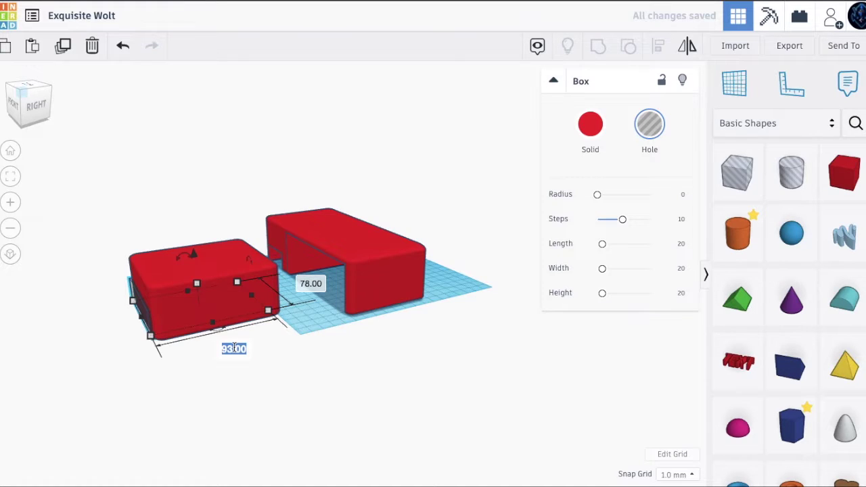
pyautogui.write('90')
pyautogui.press('Return')
pyautogui.click(228, 406)
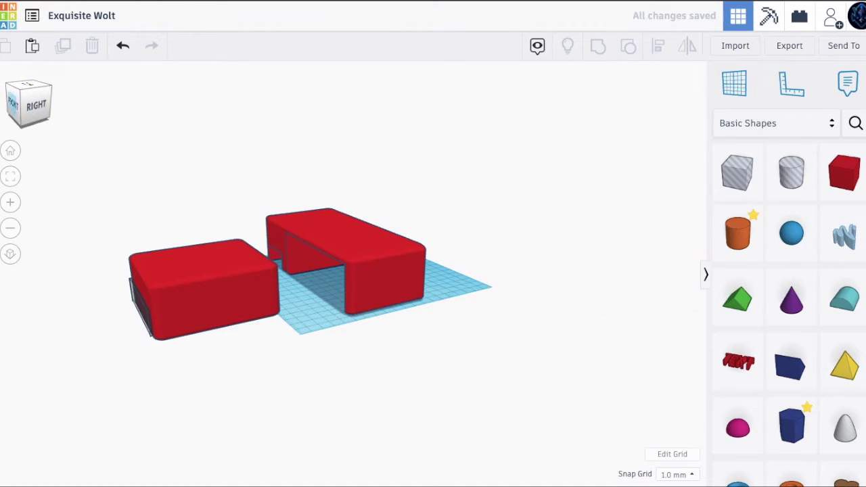
# Raise the hole's height to about 35 mm, leaving a thin slab above it.
pyautogui.click(24, 101)
pyautogui.click(309, 358)
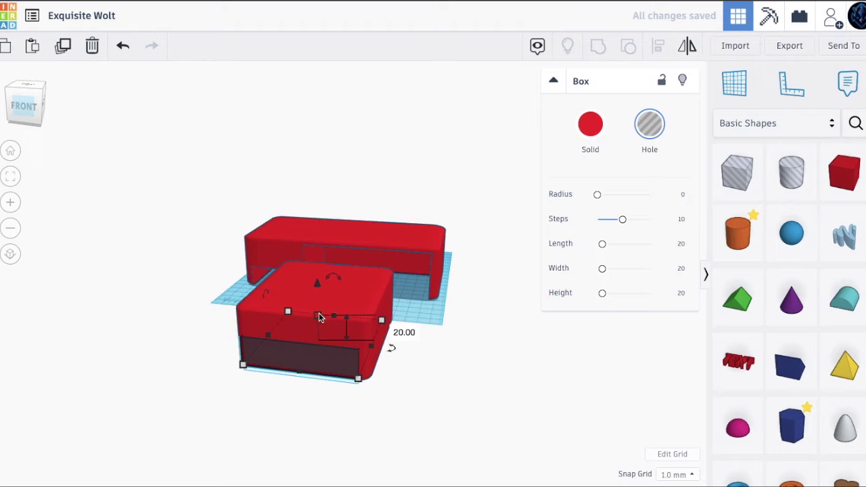
pyautogui.moveTo(320, 317); pyautogui.dragTo(313, 292)
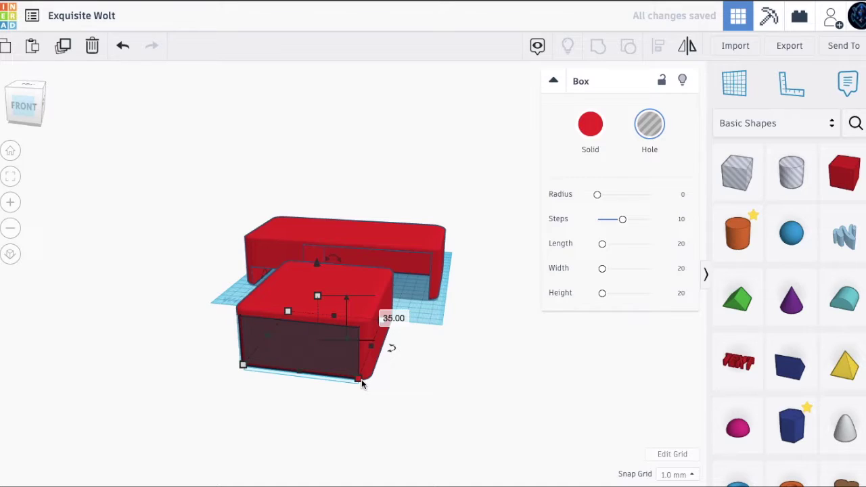
# Widen the hole through both sides of the front box to about 92 mm and shorten its depth to about 55 mm.
pyautogui.moveTo(28, 98); pyautogui.dragTo(15, 105)
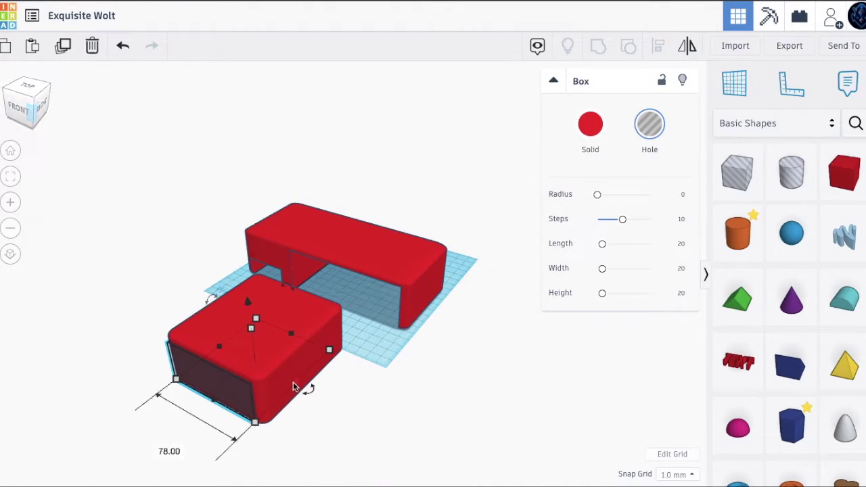
pyautogui.moveTo(297, 383); pyautogui.dragTo(302, 391)
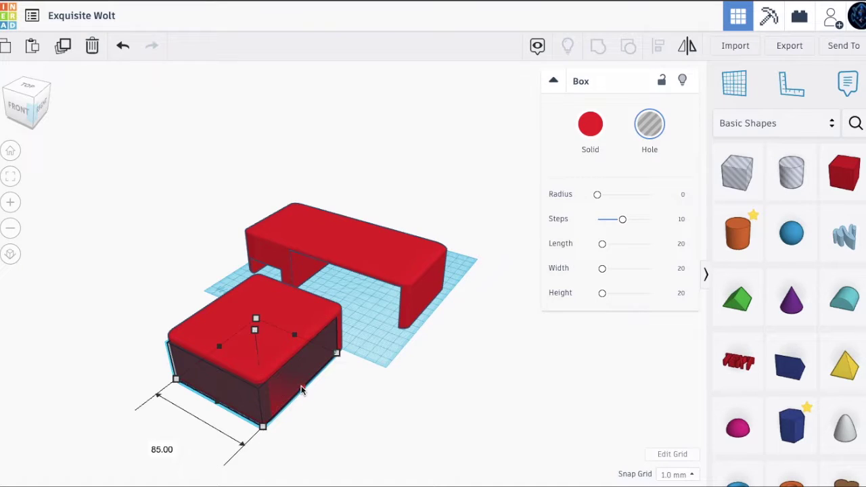
pyautogui.moveTo(295, 334); pyautogui.dragTo(277, 361)
pyautogui.moveTo(22, 103)
pyautogui.mouseDown()
pyautogui.moveTo(12, 101)
pyautogui.moveTo(22, 102)
pyautogui.mouseUp()
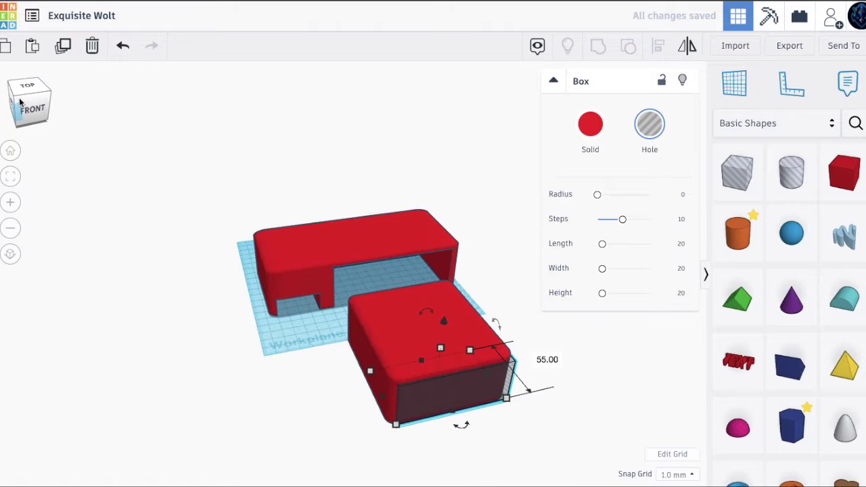
pyautogui.moveTo(375, 399); pyautogui.dragTo(372, 399)
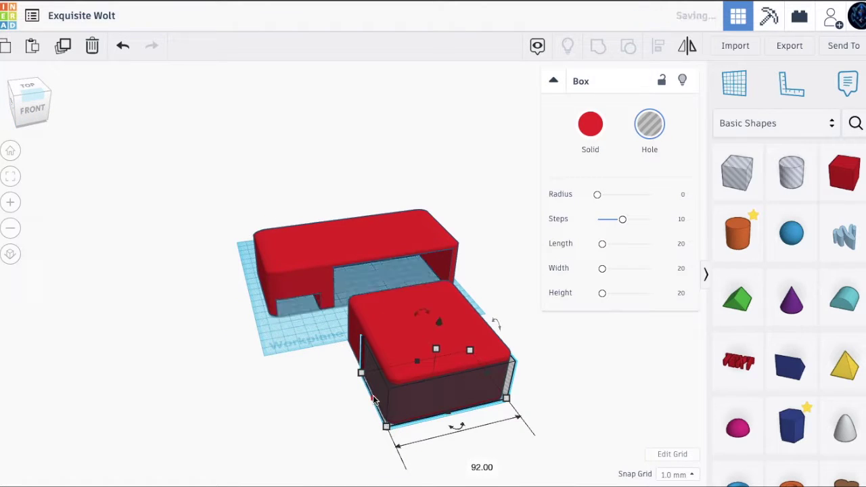
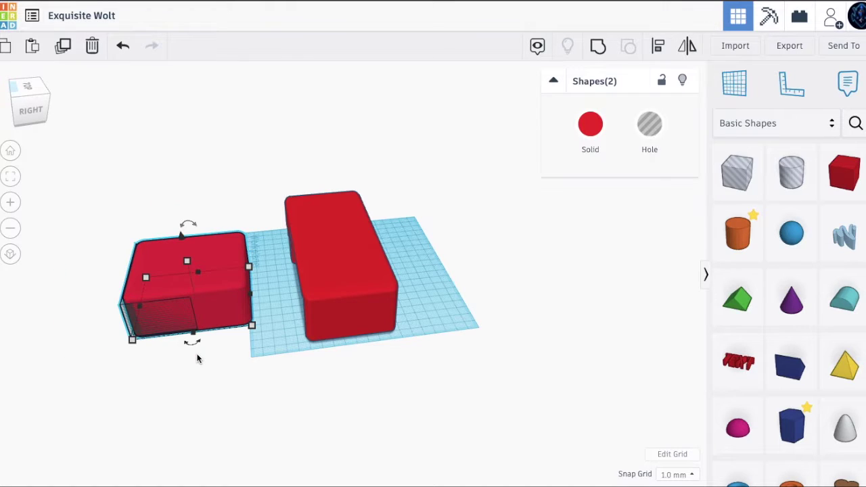
# Extend the hole slightly toward the back and group it with the front box to cut the opening.
pyautogui.click(197, 358)
pyautogui.click(173, 309)
pyautogui.moveTo(195, 301); pyautogui.dragTo(216, 301)
pyautogui.moveTo(109, 227); pyautogui.dragTo(265, 327)
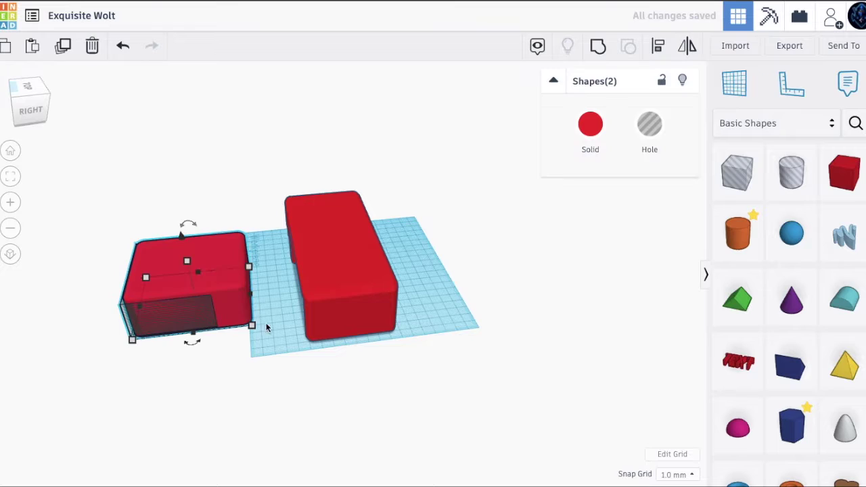
pyautogui.hotkey('ctrl', 'g')
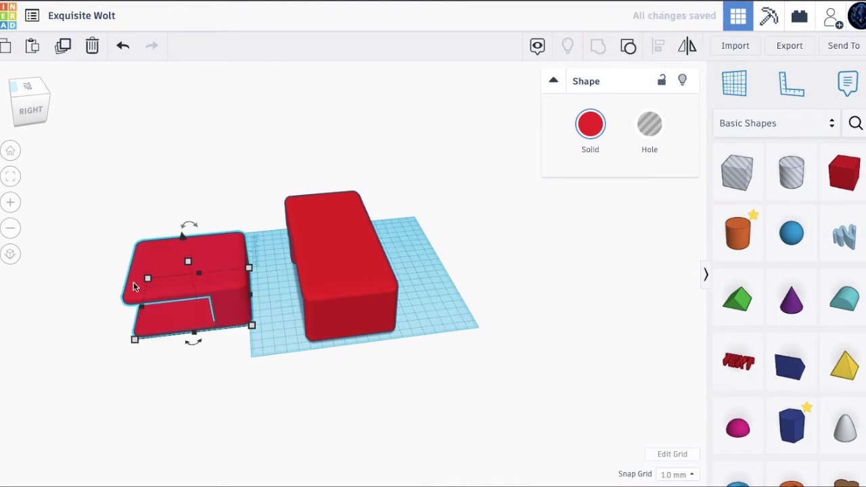
# Move the cut front block over the wide-opening end of the rounded body, raised about 49 mm, and nudge it sideways.
pyautogui.click(67, 165)
pyautogui.moveTo(28, 101); pyautogui.dragTo(47, 104)
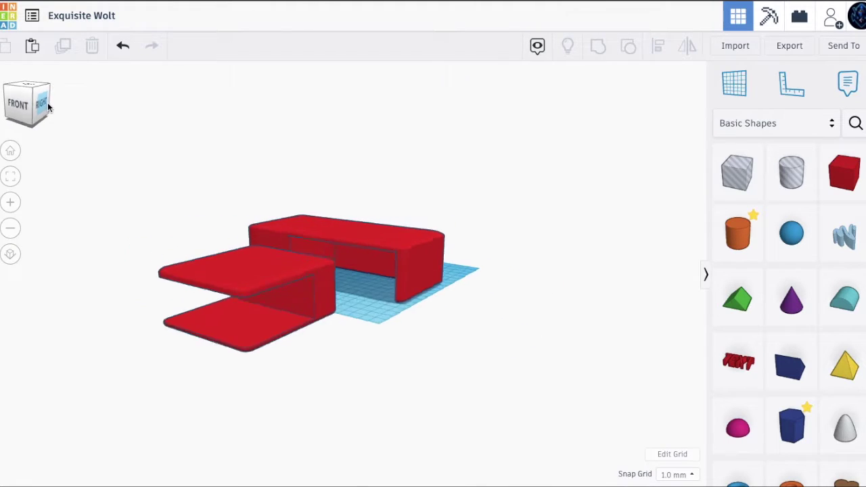
pyautogui.click(228, 269)
pyautogui.moveTo(200, 262); pyautogui.dragTo(373, 147)
pyautogui.moveTo(381, 193); pyautogui.dragTo(374, 155)
pyautogui.scroll(2, 348, 248)
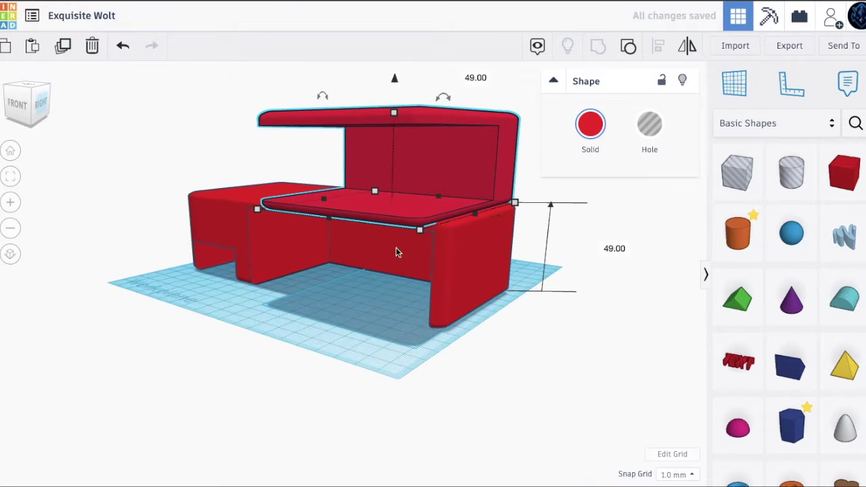
pyautogui.press('Left')
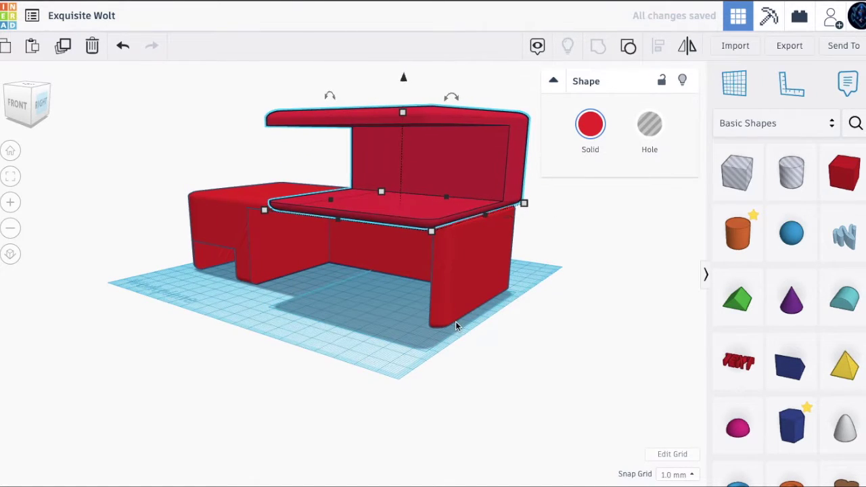
pyautogui.click(458, 332)
# Stretch the upper block further to the left and toward the front.
pyautogui.click(22, 97)
pyautogui.click(32, 93)
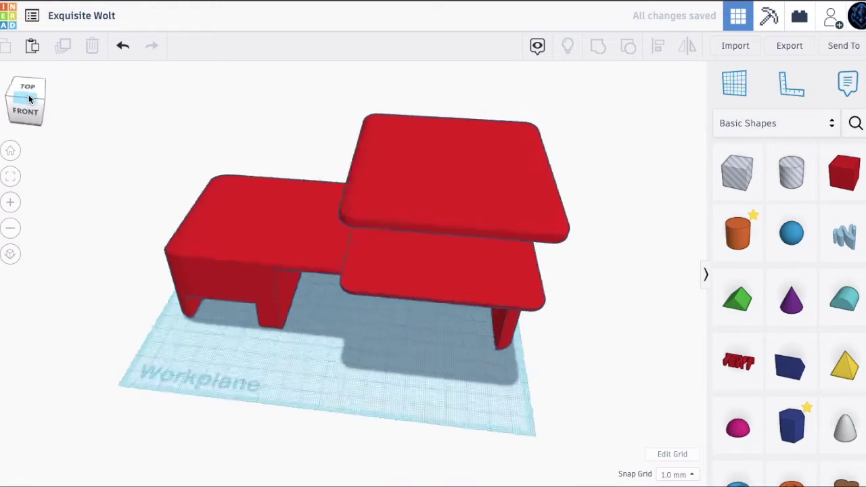
pyautogui.click(384, 280)
pyautogui.moveTo(367, 244); pyautogui.dragTo(331, 246)
pyautogui.moveTo(458, 313); pyautogui.dragTo(458, 340)
pyautogui.click(473, 454)
# Nudge the upper block forward and slightly left so it overhangs the front of the rounded body.
pyautogui.moveTo(22, 88)
pyautogui.mouseDown()
pyautogui.moveTo(46, 85)
pyautogui.moveTo(20, 86)
pyautogui.mouseUp()
pyautogui.click(438, 274)
pyautogui.press('Down')
pyautogui.press('Down')
pyautogui.press('Down')
pyautogui.press('Down')
pyautogui.press('Down')
pyautogui.press('Down')
pyautogui.press('Down')
pyautogui.press('Down')
pyautogui.press('Down')
pyautogui.press('Down')
pyautogui.press('Down')
pyautogui.press('Down')
pyautogui.press('Down')
pyautogui.press('Down')
pyautogui.press('Left')
pyautogui.press('Left')
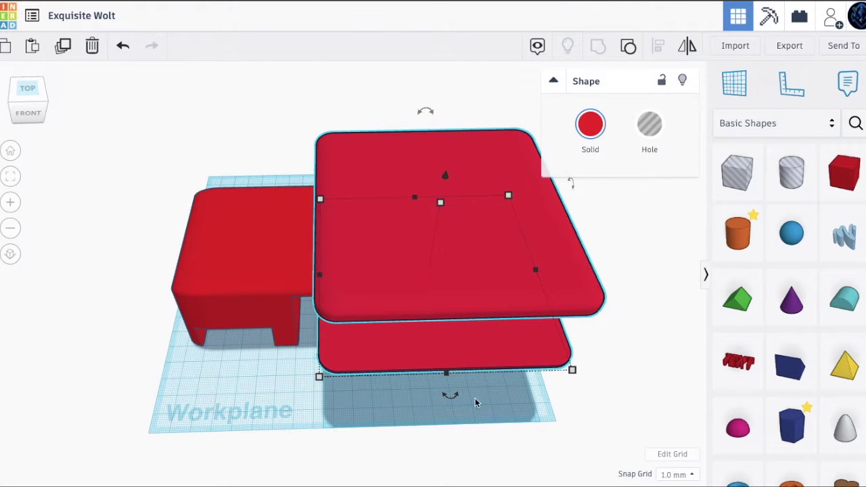
pyautogui.click(444, 403)
pyautogui.click(33, 109)
pyautogui.click(37, 107)
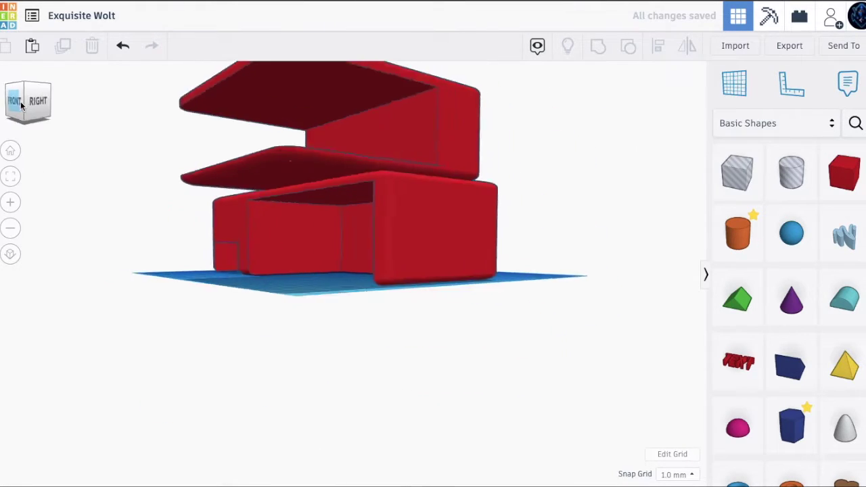
# Nudge the upper block slightly further toward the front of the rounded base.
pyautogui.click(359, 201)
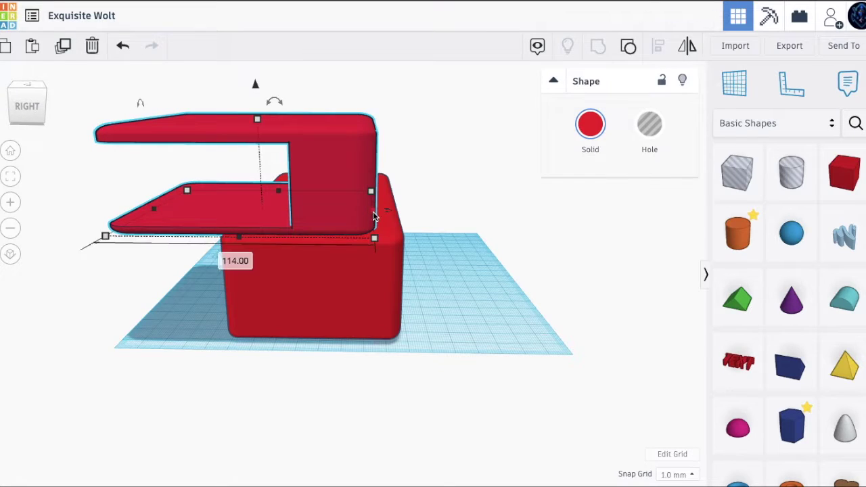
pyautogui.press('Left')
pyautogui.press('Left')
pyautogui.press('Left')
pyautogui.press('Left')
pyautogui.click(531, 320)
# Add a 64-sided cylinder measuring 5 by 5 mm and stand it as a pillar under the overhang's left front corner.
pyautogui.moveTo(23, 94); pyautogui.dragTo(47, 94)
pyautogui.moveTo(735, 237); pyautogui.dragTo(204, 366)
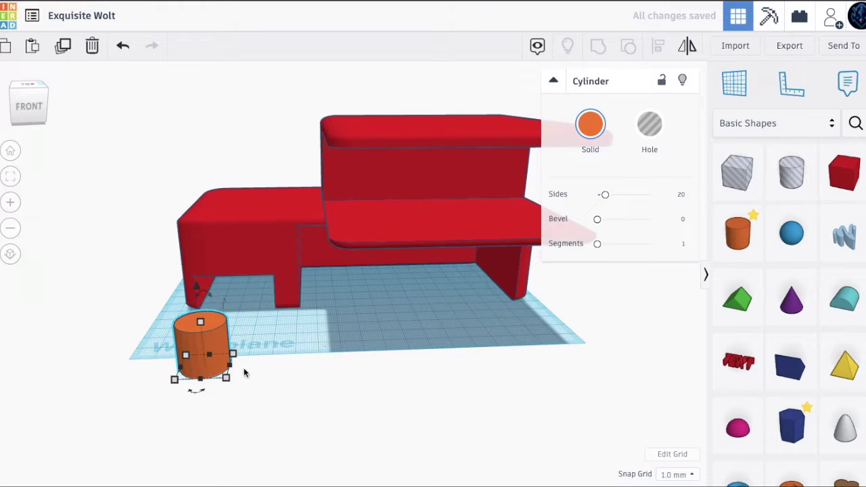
pyautogui.moveTo(608, 197); pyautogui.dragTo(650, 194)
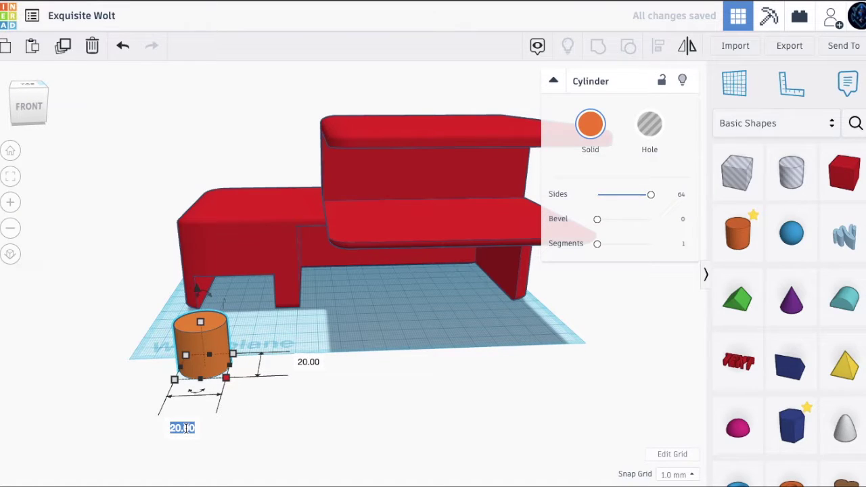
pyautogui.press('Return')
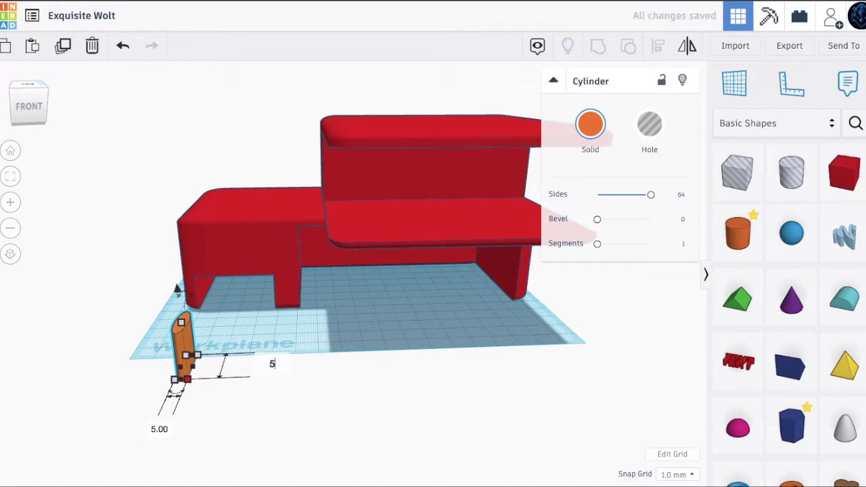
pyautogui.press('Return')
pyautogui.moveTo(190, 343); pyautogui.dragTo(353, 220)
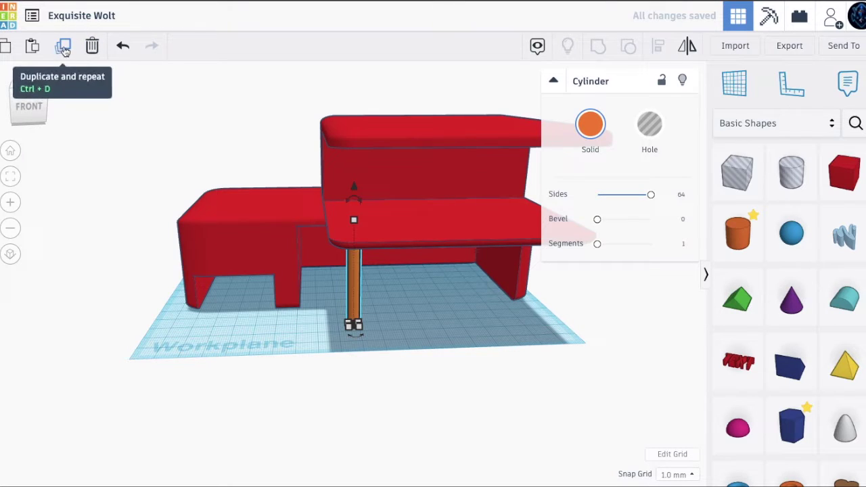
# Duplicate the pillar and shift the copy along the front to the right end of the overhang.
pyautogui.click(64, 48)
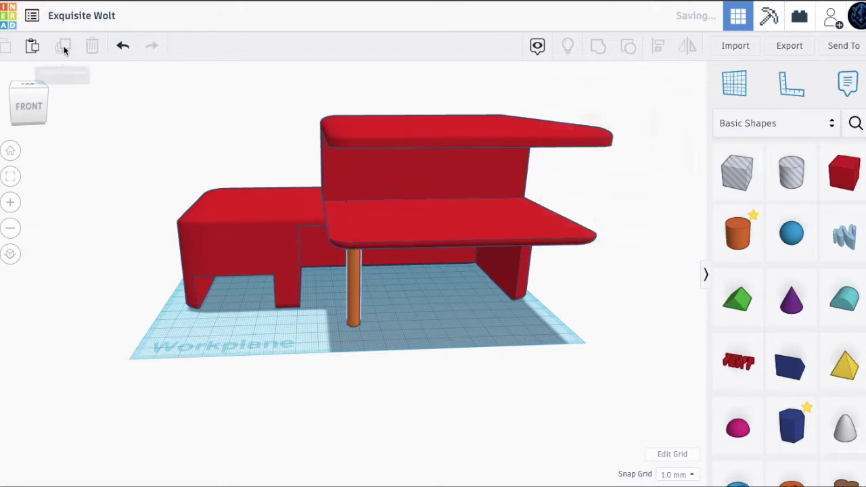
pyautogui.press('Right')
pyautogui.press('Right')
pyautogui.press('Right')
pyautogui.press('Right')
pyautogui.press('Right')
pyautogui.press('Right')
pyautogui.press('Right')
pyautogui.press('Right')
pyautogui.press('Right')
pyautogui.press('Right')
pyautogui.press('Right')
pyautogui.press('Right')
pyautogui.press('Right')
pyautogui.press('Right')
pyautogui.press('Right')
pyautogui.press('Right')
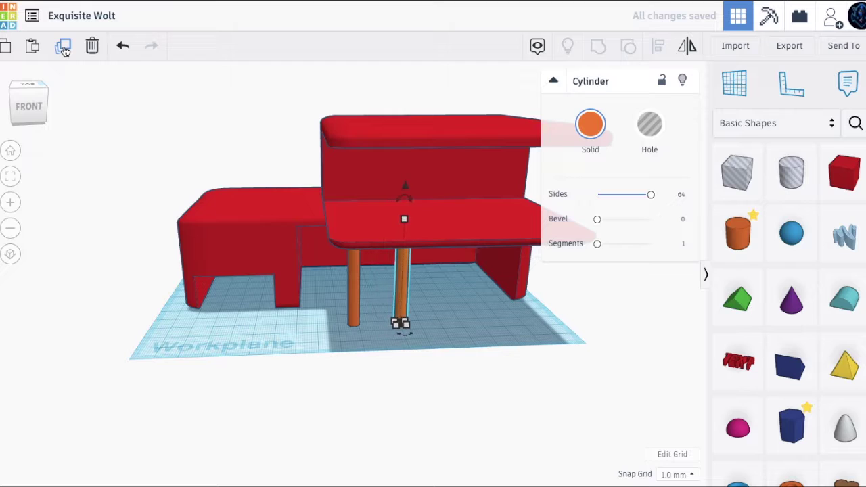
pyautogui.press('Right')
pyautogui.press('Right')
pyautogui.press('Right')
pyautogui.press('Right')
pyautogui.press('Right')
pyautogui.press('Right')
pyautogui.press('Right')
pyautogui.press('Right')
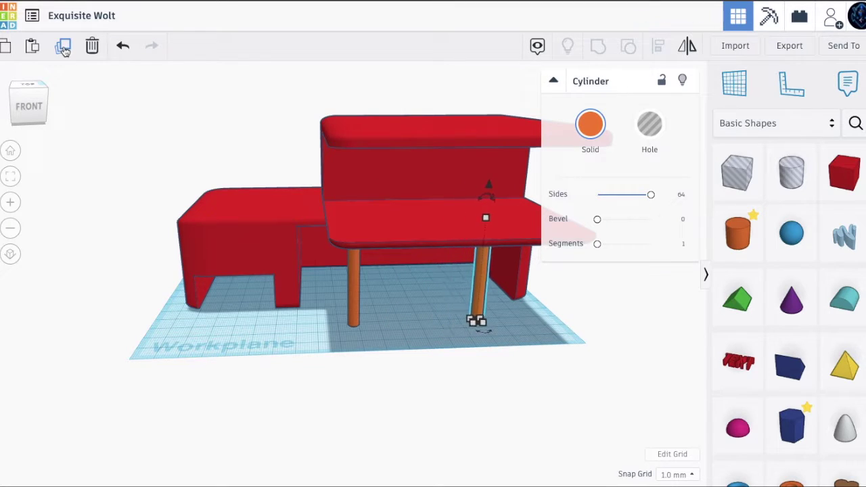
pyautogui.press('Right')
pyautogui.press('Right')
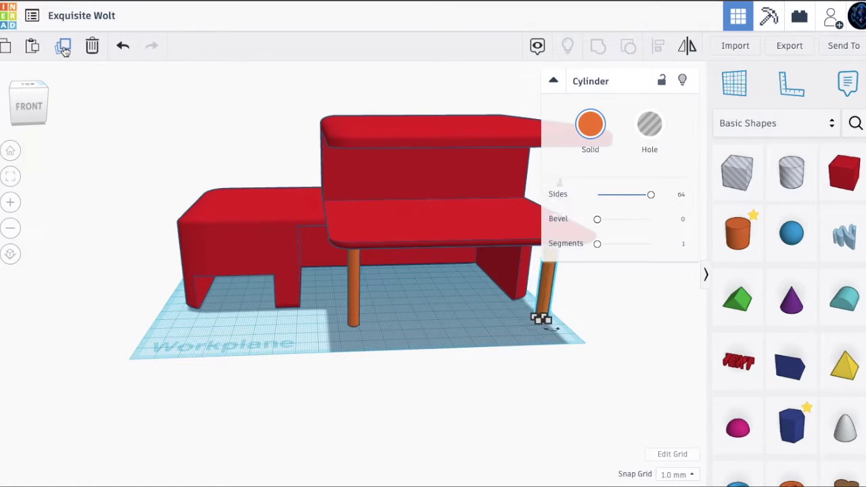
# Nudge the right pillar a few millimetres to the left so it stands under the overhang.
pyautogui.click(323, 403)
pyautogui.moveTo(323, 403); pyautogui.dragTo(519, 230, button='right')
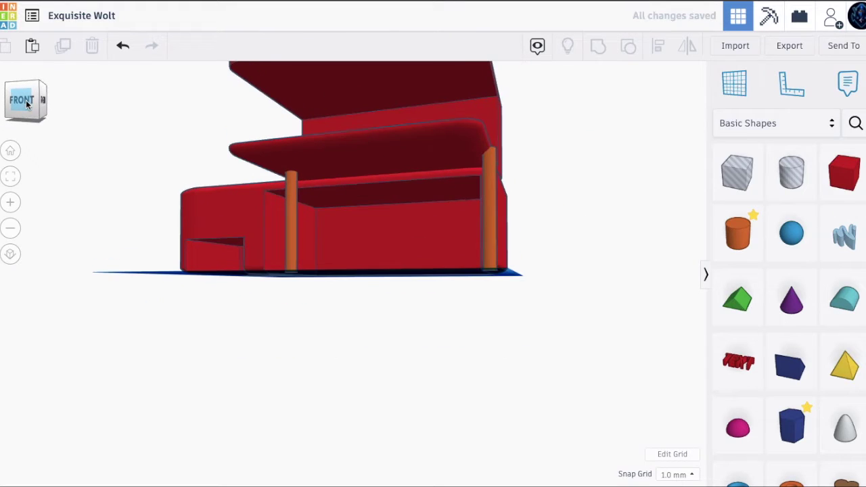
pyautogui.click(487, 230)
pyautogui.press('Left')
pyautogui.press('Left')
pyautogui.press('Left')
pyautogui.press('Left')
pyautogui.press('Left')
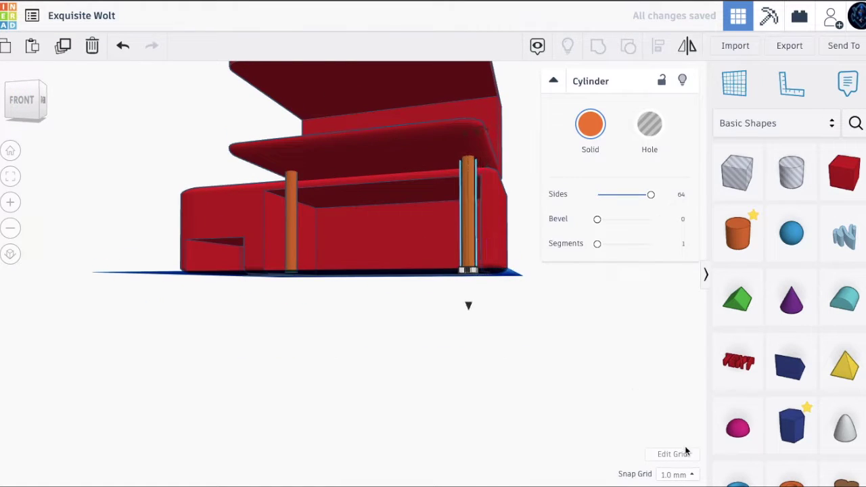
pyautogui.press('Escape')
# Select both blocks and both pillars and color them all white.
pyautogui.click(25, 100)
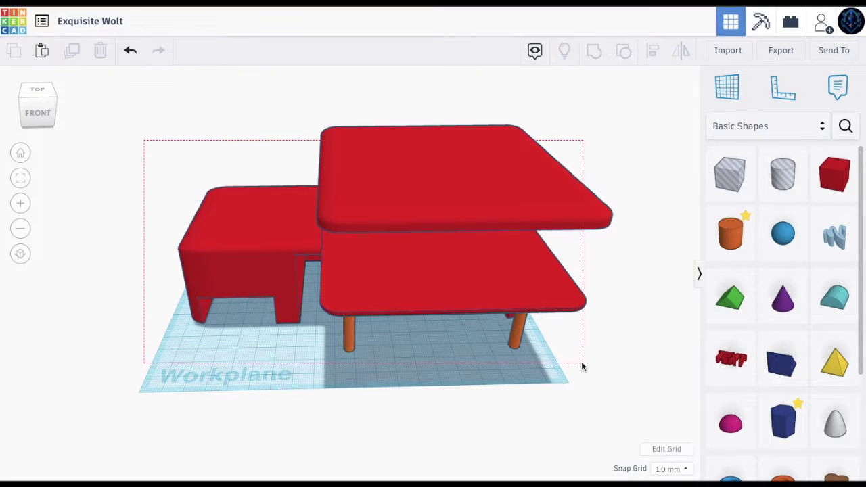
pyautogui.moveTo(581, 366); pyautogui.dragTo(580, 376)
pyautogui.click(602, 122)
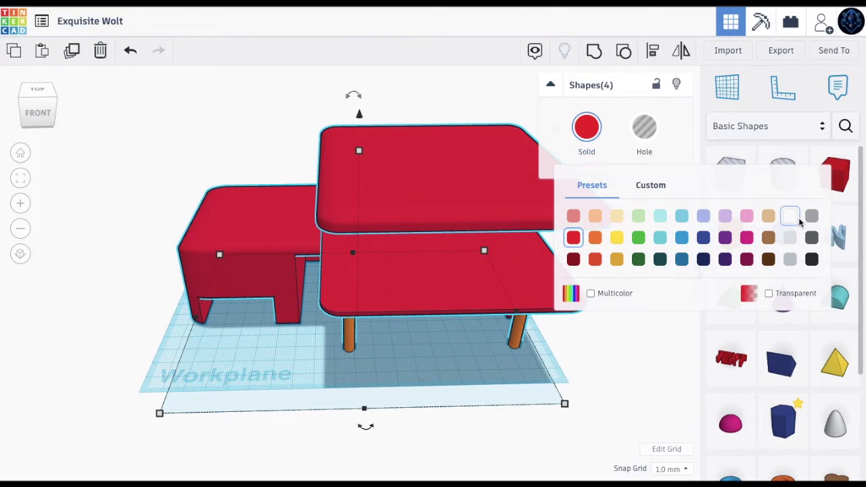
pyautogui.click(796, 218)
pyautogui.click(676, 344)
# Add a box in front of the building, set its depth to 3 mm, and make it transparent black like tinted glass.
pyautogui.moveTo(55, 102)
pyautogui.mouseDown()
pyautogui.moveTo(38, 103)
pyautogui.moveTo(50, 103)
pyautogui.moveTo(42, 101)
pyautogui.moveTo(48, 116)
pyautogui.moveTo(34, 114)
pyautogui.moveTo(40, 108)
pyautogui.mouseUp()
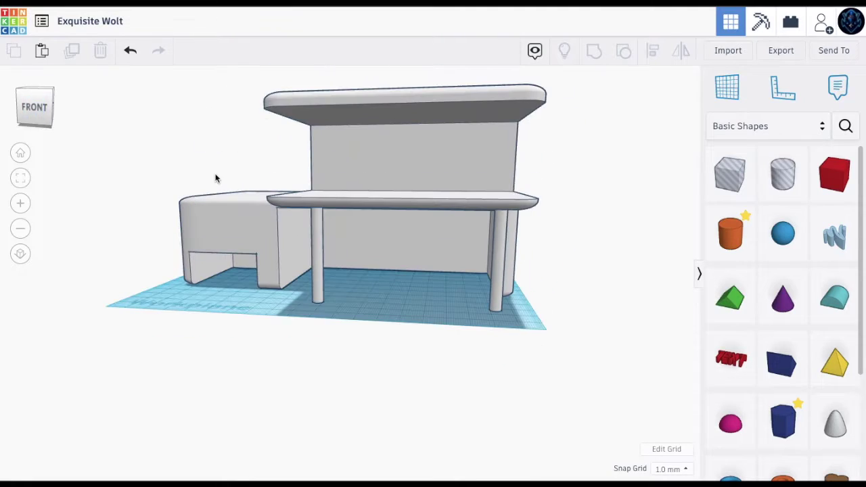
pyautogui.moveTo(837, 184); pyautogui.dragTo(318, 399)
pyautogui.click(482, 404)
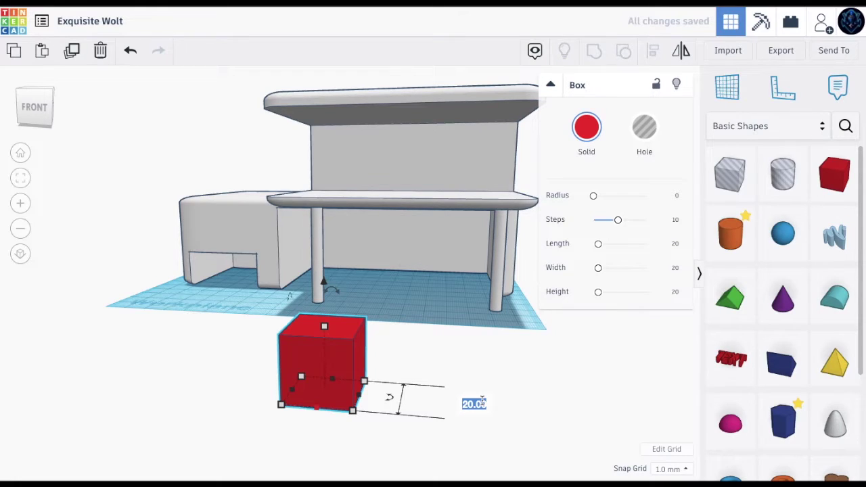
pyautogui.write('3')
pyautogui.press('Return')
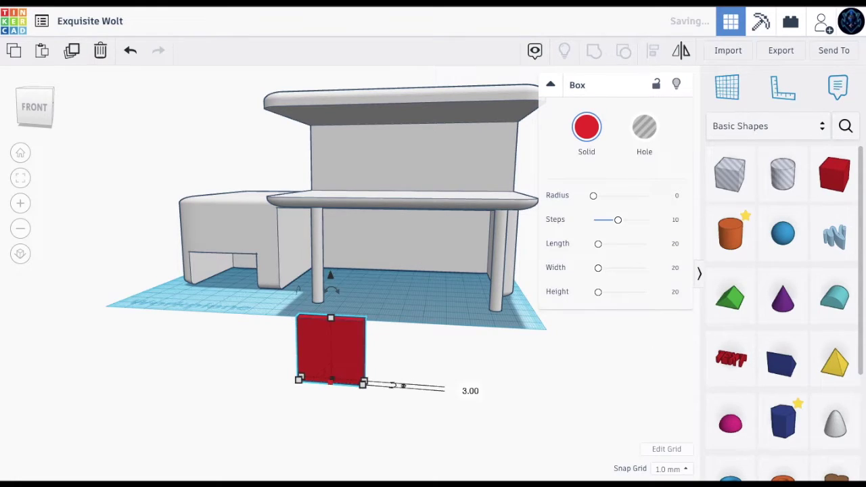
pyautogui.click(570, 143)
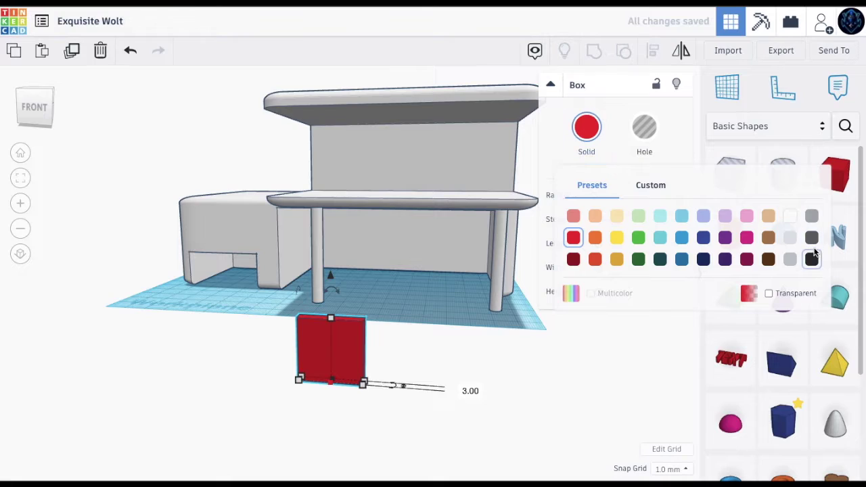
pyautogui.click(768, 295)
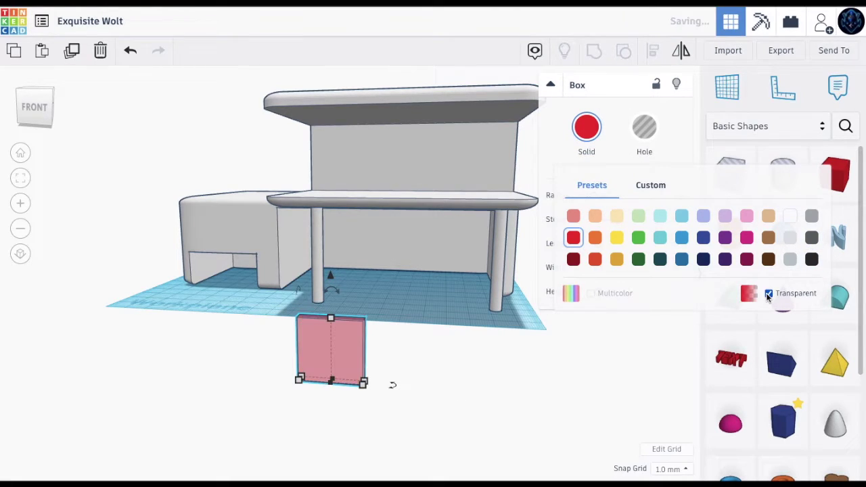
pyautogui.click(810, 260)
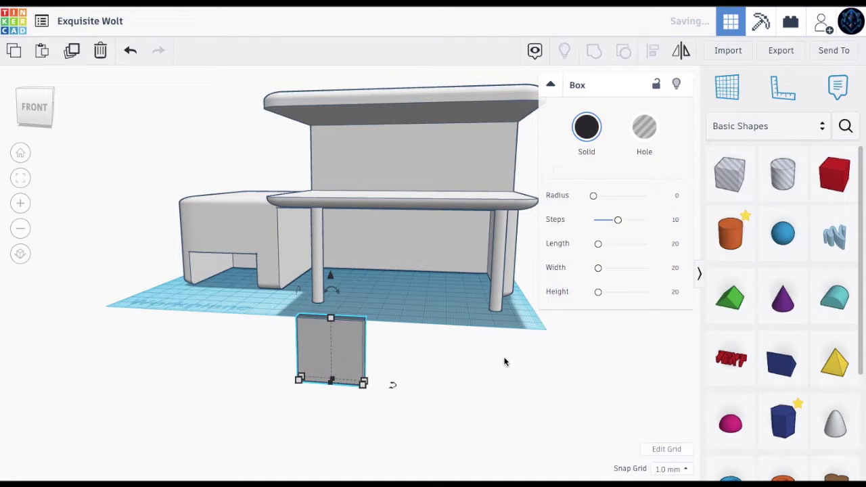
# Move the glass panel to the right end of the wide opening and stretch it up to about 44 mm high.
pyautogui.moveTo(321, 342); pyautogui.dragTo(470, 278)
pyautogui.click(33, 113)
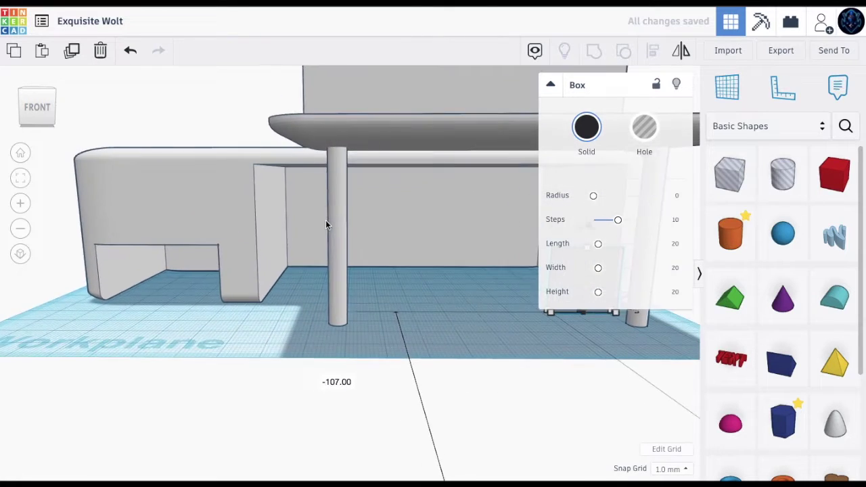
pyautogui.moveTo(494, 271); pyautogui.dragTo(513, 235)
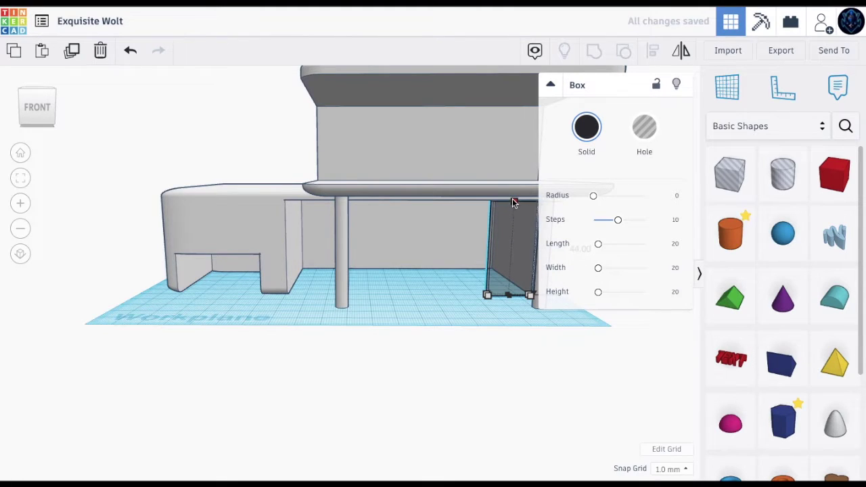
pyautogui.moveTo(514, 199); pyautogui.dragTo(514, 199)
# Widen the glass panel to the left so it covers most of the wide opening.
pyautogui.scroll(3, 484, 294)
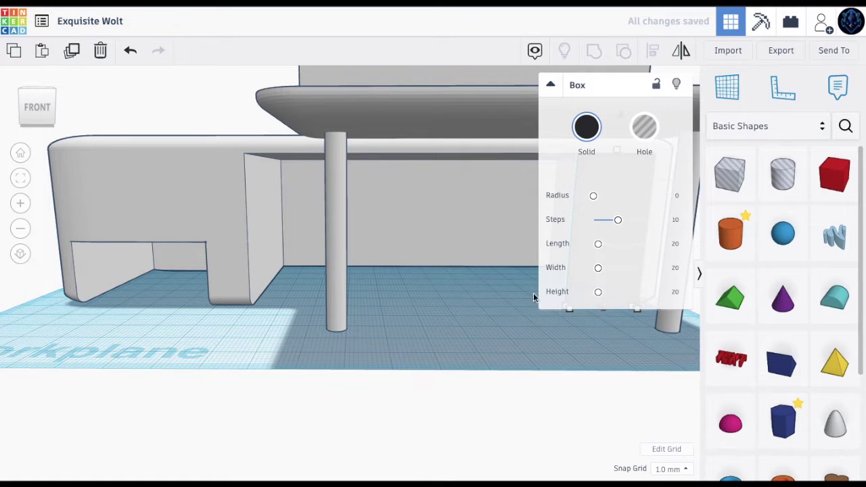
pyautogui.click(489, 236)
pyautogui.click(578, 302)
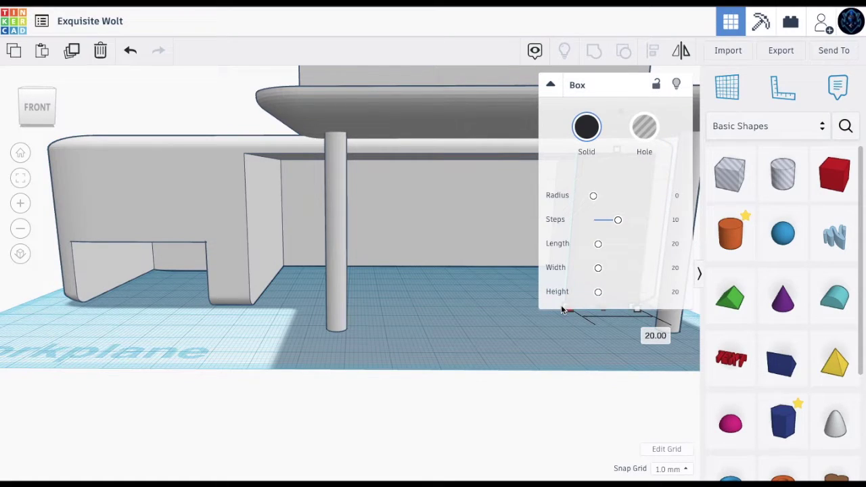
pyautogui.moveTo(39, 111); pyautogui.dragTo(31, 112)
pyautogui.moveTo(438, 382); pyautogui.dragTo(261, 314)
pyautogui.click(201, 385)
# Add another box, make it thin, and place it in the wide opening against the glass panel's left edge.
pyautogui.click(34, 104)
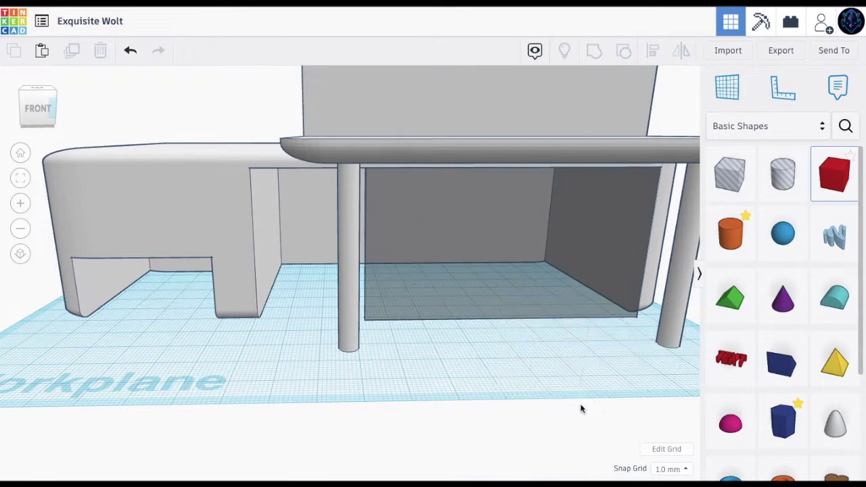
pyautogui.hotkey('ctrl', 'z')
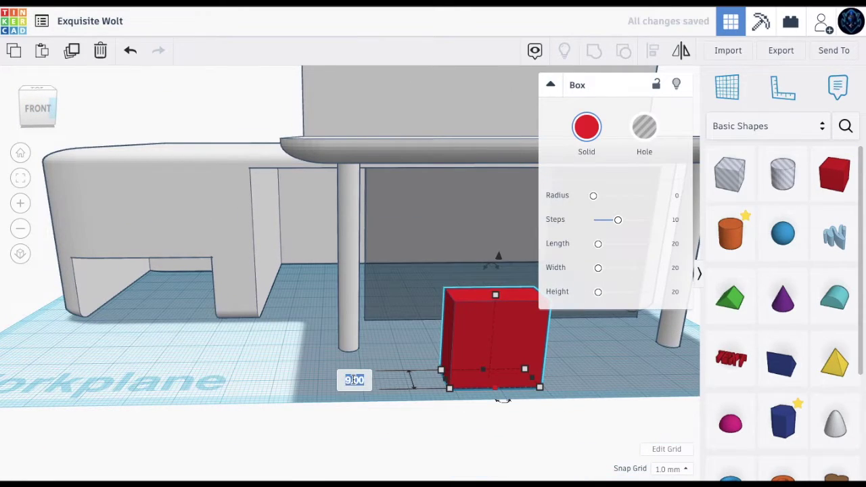
pyautogui.write('0')
pyautogui.press('Return')
pyautogui.click(370, 427)
pyautogui.moveTo(397, 326); pyautogui.dragTo(344, 287)
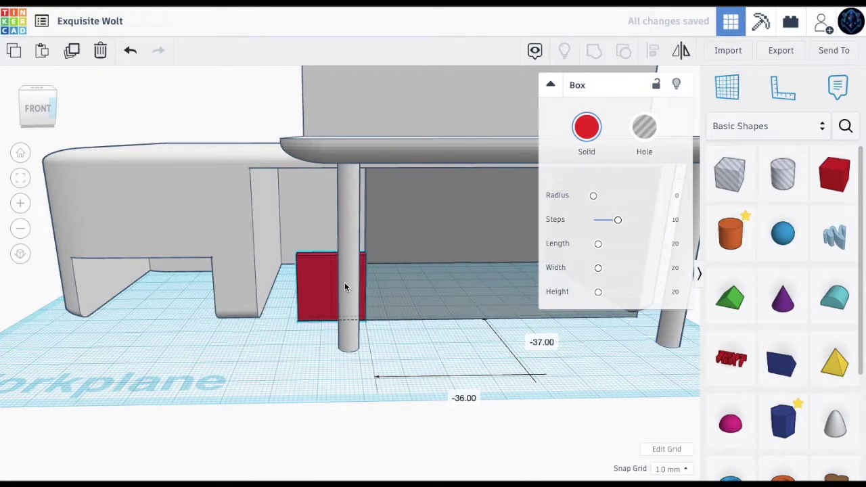
# Stretch the thin box to 45 mm high and 32 mm wide to close the remaining gap, and color it white.
pyautogui.moveTo(330, 253); pyautogui.dragTo(330, 167)
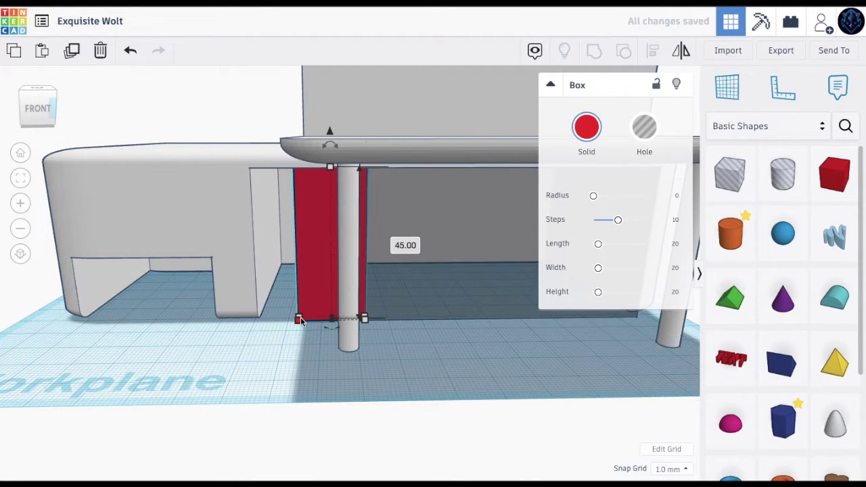
pyautogui.moveTo(301, 318); pyautogui.dragTo(257, 319)
pyautogui.click(582, 129)
pyautogui.click(793, 216)
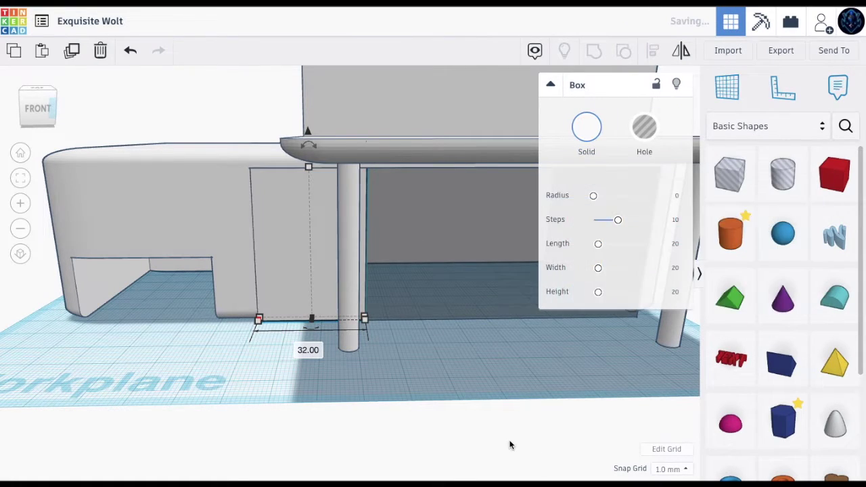
pyautogui.click(509, 444)
# Add a box in front of the white wall panel and set its depth to 2 mm.
pyautogui.scroll(3, 332, 385)
pyautogui.click(839, 179)
pyautogui.moveTo(340, 397); pyautogui.dragTo(265, 453)
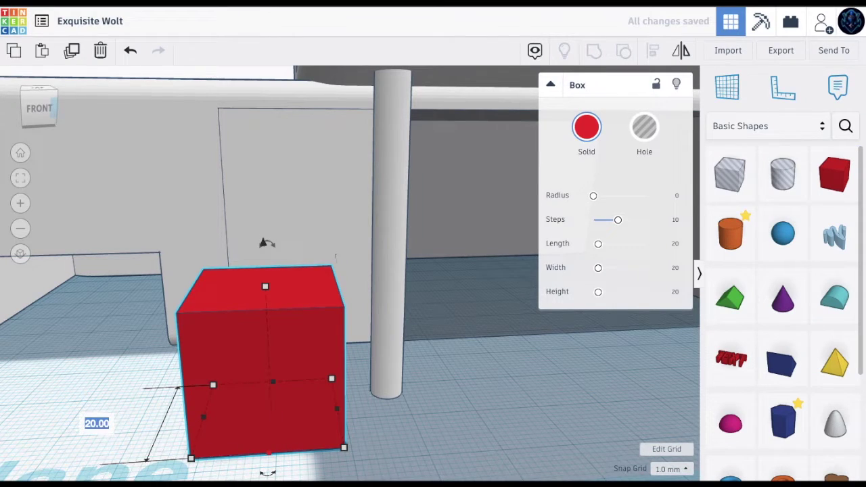
pyautogui.write('3')
pyautogui.press('Return')
pyautogui.write('2')
pyautogui.press('Return')
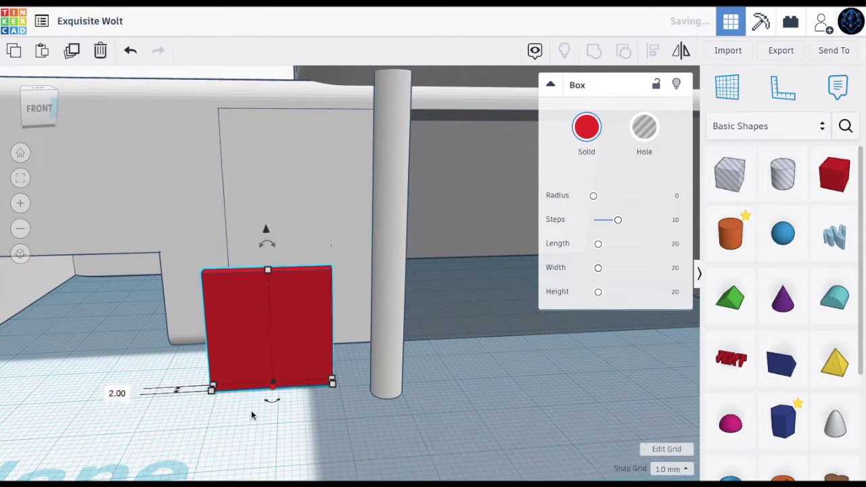
# Narrow the thin box to door width, place it at the foot of the white wall panel, and color it black.
pyautogui.moveTo(333, 382); pyautogui.dragTo(267, 385)
pyautogui.moveTo(231, 270); pyautogui.dragTo(298, 317)
pyautogui.click(333, 384)
pyautogui.click(597, 119)
pyautogui.click(812, 259)
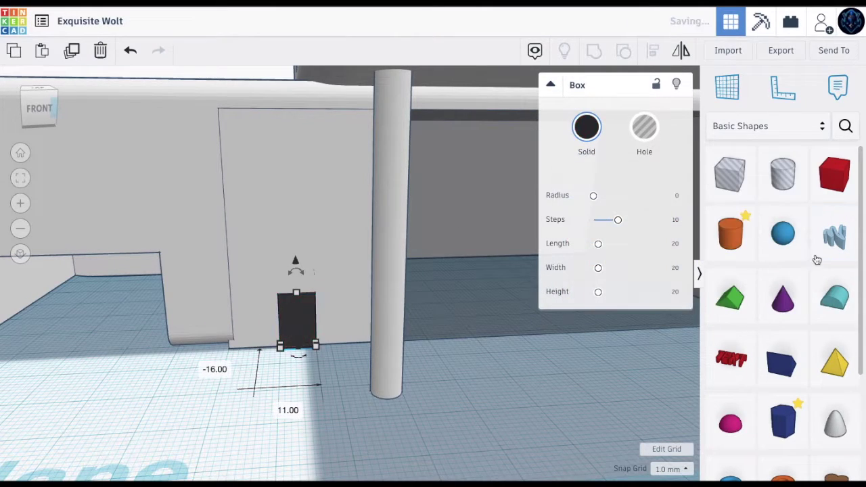
pyautogui.click(490, 440)
# Examine the whole building from the front-right, checking the overhang, pillars, glass panel and door.
pyautogui.press('f')
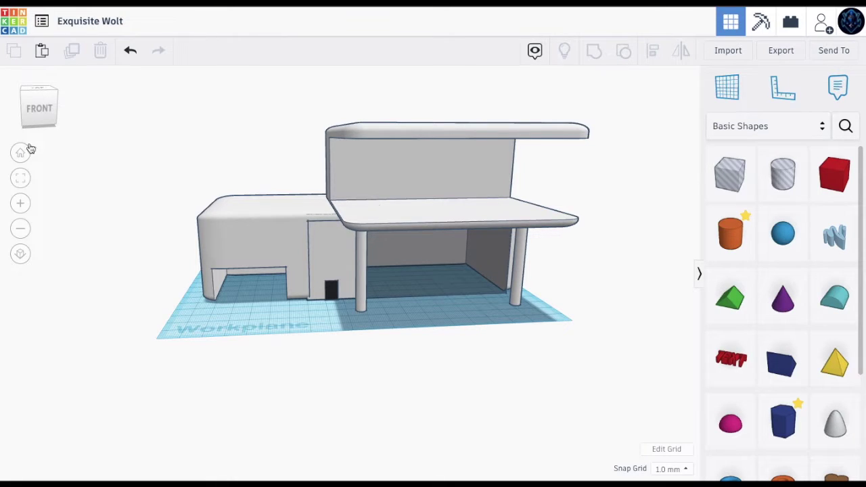
pyautogui.moveTo(26, 104); pyautogui.dragTo(17, 105)
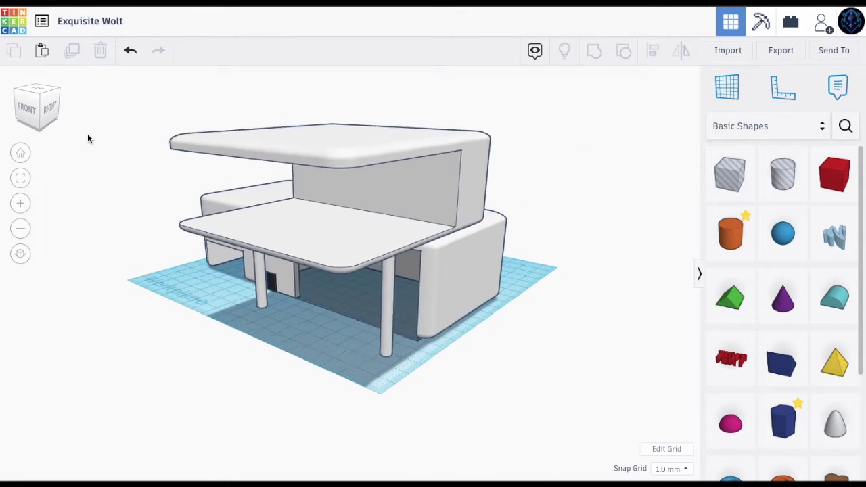
pyautogui.scroll(5, 88, 137)
pyautogui.scroll(-4, 88, 137)
pyautogui.scroll(-1, 90, 138)
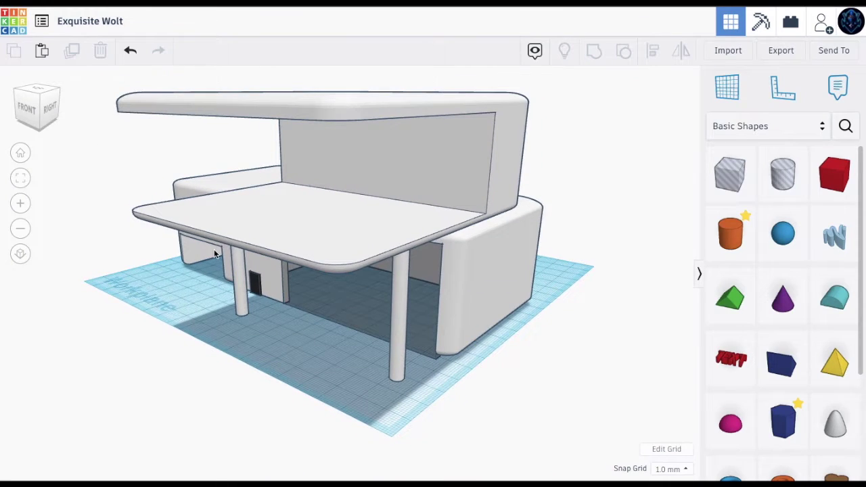
pyautogui.scroll(-4, 214, 252)
pyautogui.scroll(5, 272, 230)
pyautogui.scroll(-2, 300, 216)
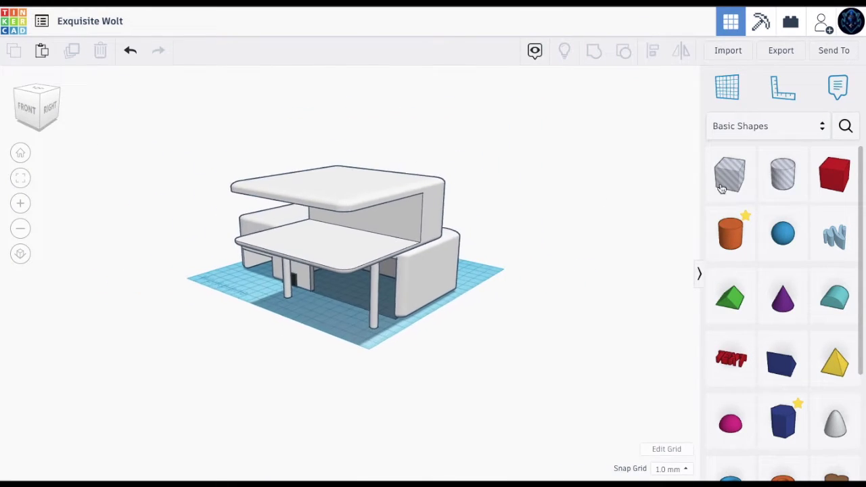
# Add a box in front of the house and stretch it to about 91 by 56 mm.
pyautogui.moveTo(833, 174); pyautogui.dragTo(381, 479)
pyautogui.moveTo(349, 425); pyautogui.dragTo(263, 381)
pyautogui.moveTo(284, 411); pyautogui.dragTo(274, 433)
pyautogui.moveTo(37, 113)
pyautogui.mouseDown()
pyautogui.moveTo(28, 119)
pyautogui.moveTo(33, 113)
pyautogui.mouseUp()
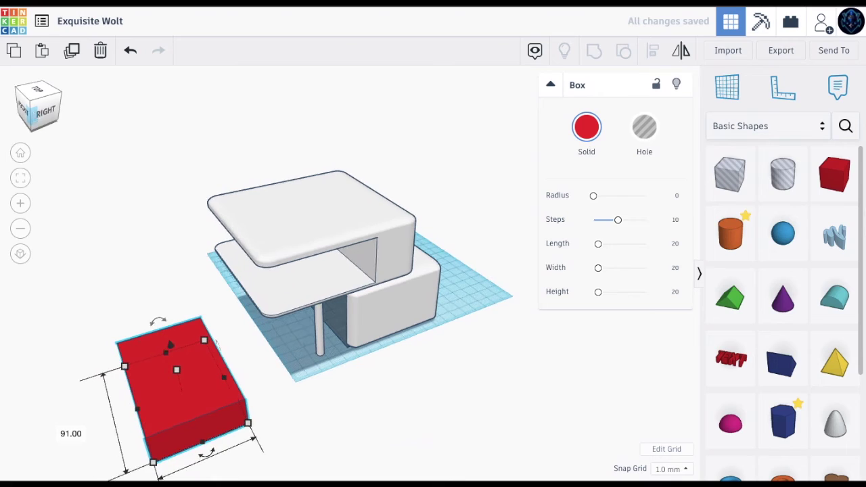
# Place a box-shaped hole over the red box and enlarge it to leave thin walls on three sides, extending past the house side.
pyautogui.moveTo(730, 174); pyautogui.dragTo(209, 372)
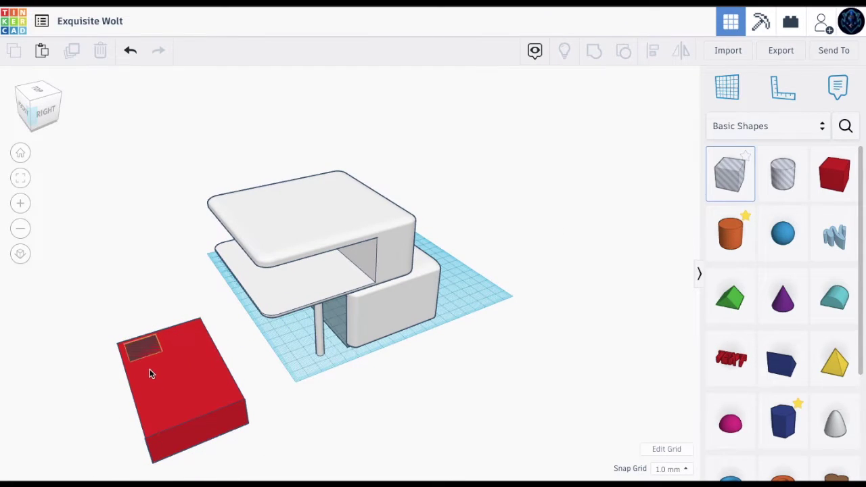
pyautogui.moveTo(151, 375); pyautogui.dragTo(257, 417)
pyautogui.click(92, 284)
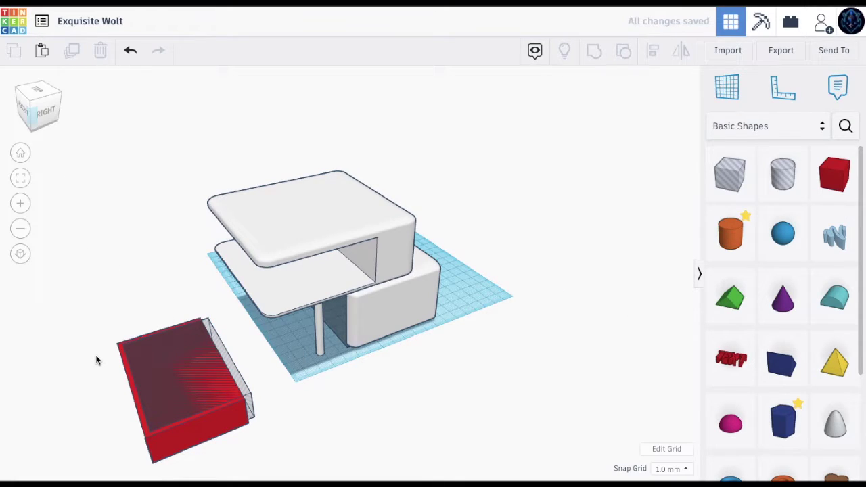
# Try to centre the box-shaped hole on the red box with Align, and undo the alignment.
pyautogui.moveTo(264, 416); pyautogui.dragTo(264, 416)
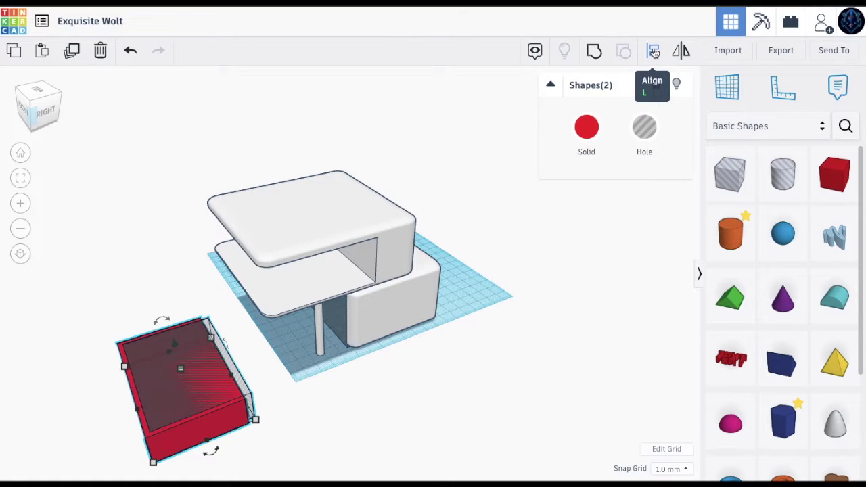
pyautogui.click(653, 51)
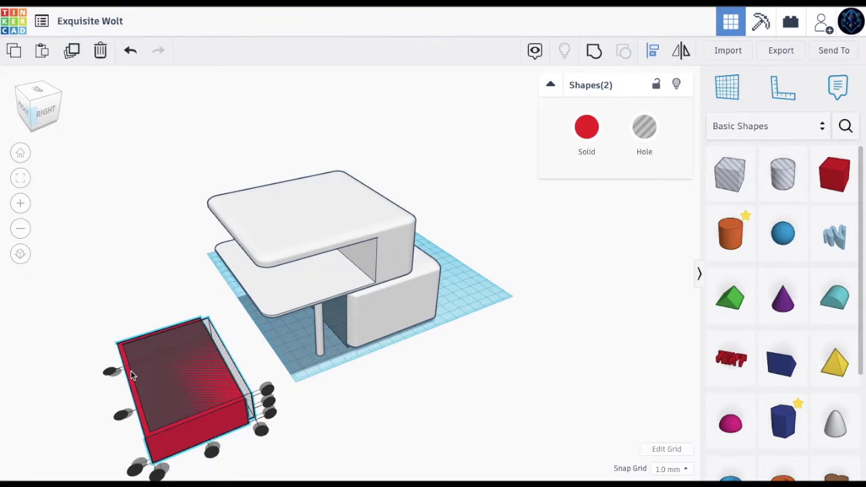
pyautogui.click(120, 418)
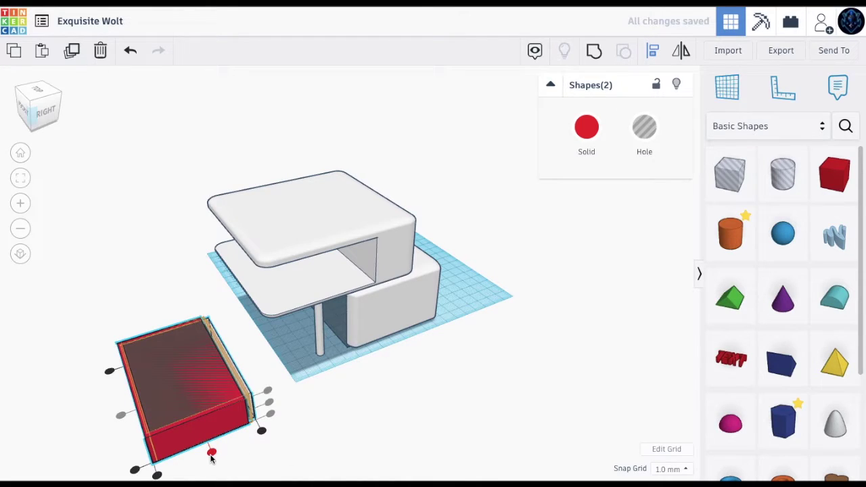
pyautogui.moveTo(211, 458); pyautogui.dragTo(211, 458)
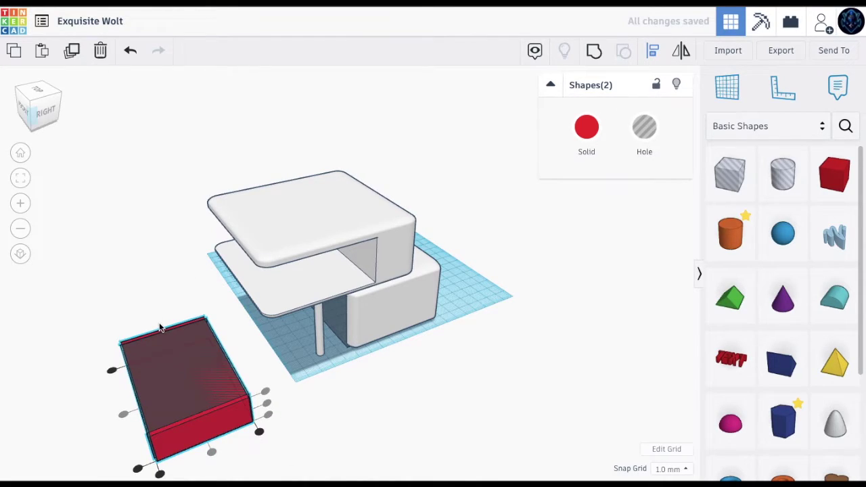
pyautogui.hotkey('ctrl', 'z')
pyautogui.click(86, 375)
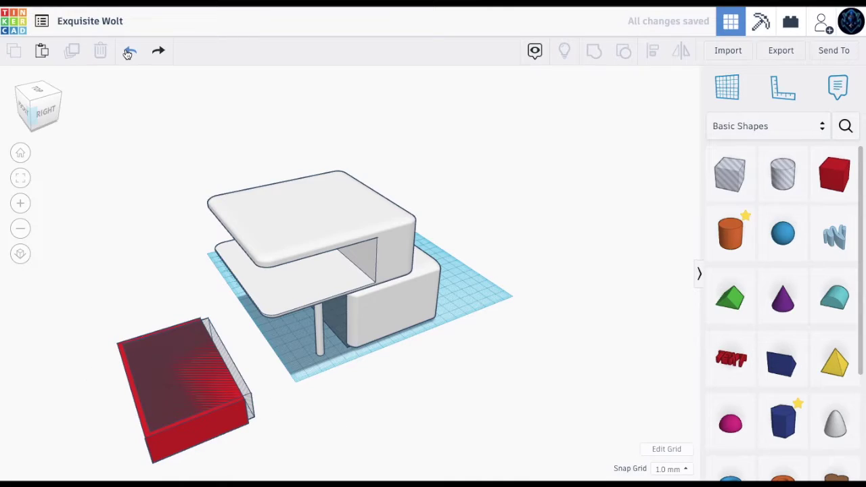
# Group the red box with the box-shaped hole to cut out a three-sided wall frame open towards the house.
pyautogui.click(36, 91)
pyautogui.moveTo(95, 314); pyautogui.dragTo(197, 441)
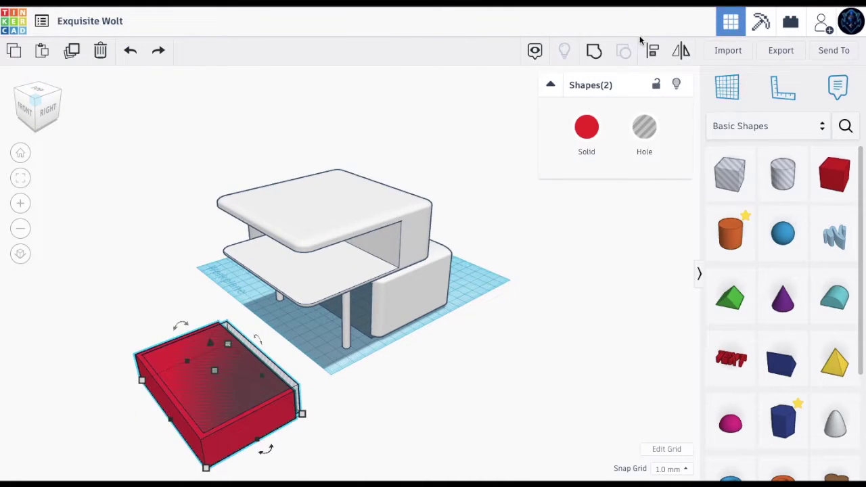
pyautogui.click(390, 463)
pyautogui.moveTo(212, 415); pyautogui.dragTo(213, 414)
pyautogui.click(593, 54)
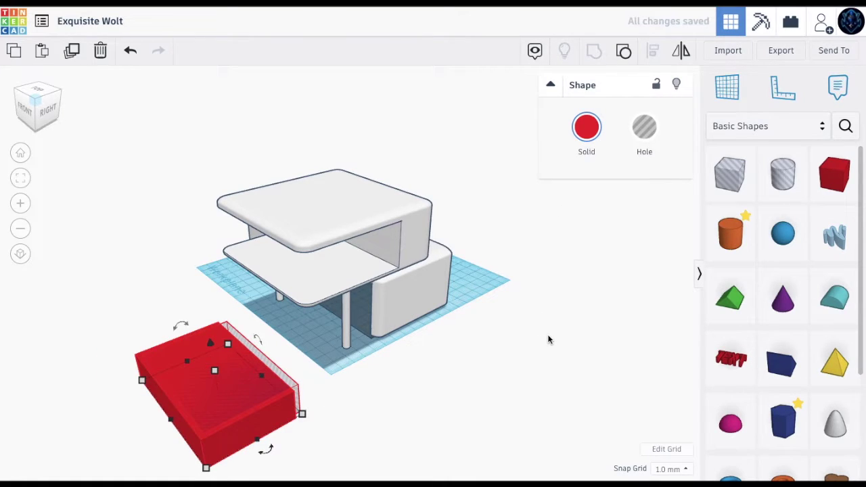
# Color the three-sided wall frame black and make it transparent.
pyautogui.click(586, 127)
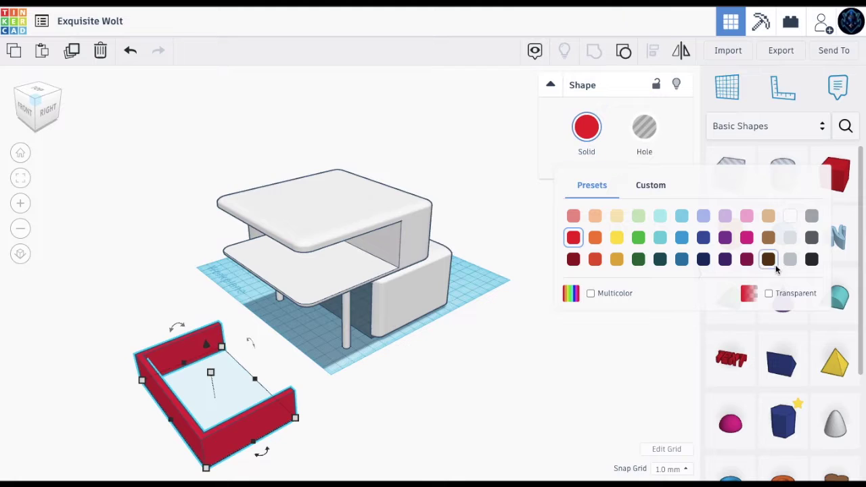
pyautogui.click(811, 260)
pyautogui.click(569, 128)
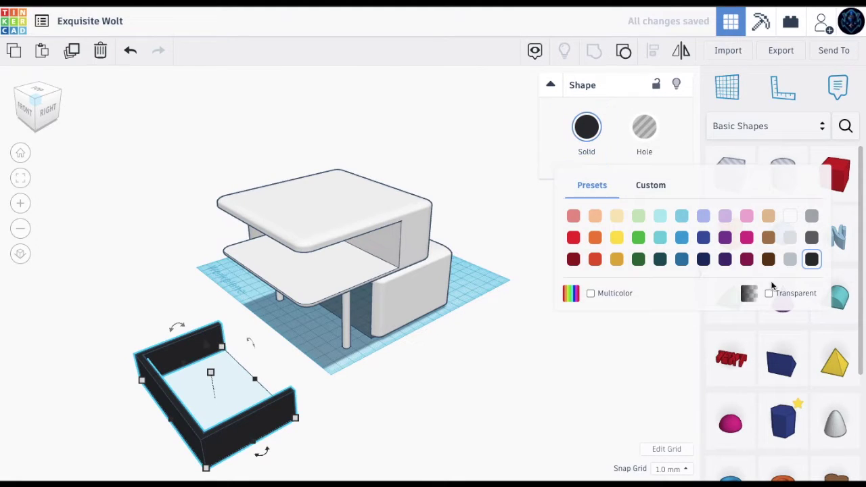
pyautogui.click(772, 292)
pyautogui.click(146, 90)
# Check the upper block's width and set the tinted frame's length to 107 mm to match it.
pyautogui.click(39, 107)
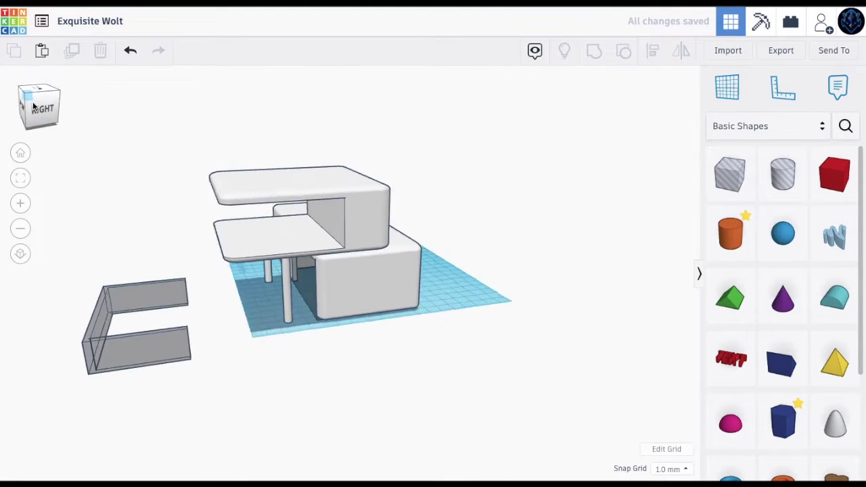
pyautogui.click(331, 211)
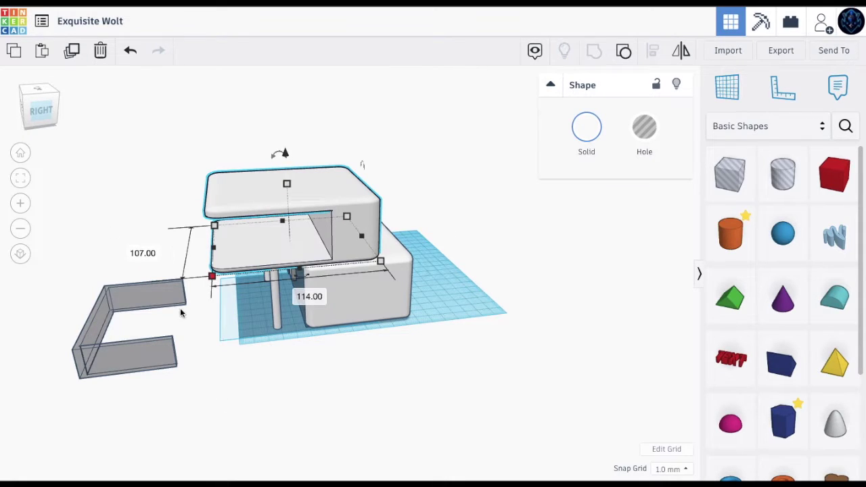
pyautogui.moveTo(47, 91)
pyautogui.mouseDown()
pyautogui.moveTo(59, 93)
pyautogui.moveTo(53, 100)
pyautogui.mouseUp()
pyautogui.click(193, 396)
pyautogui.scroll(-3, 193, 411)
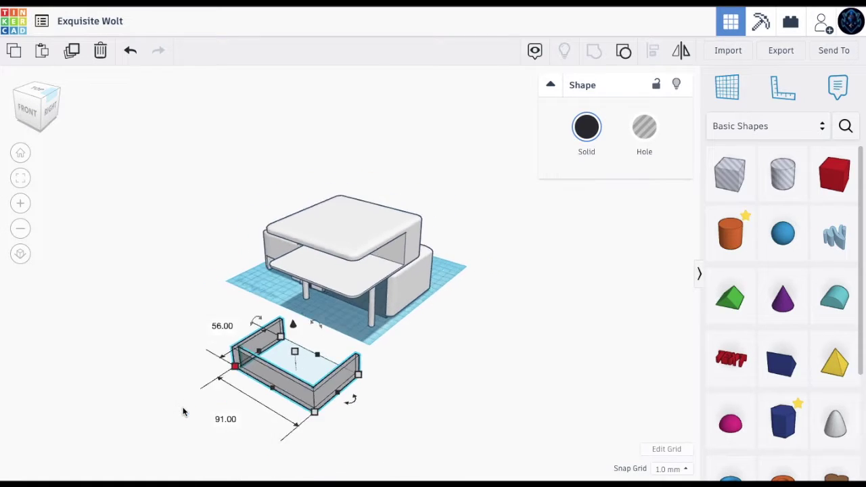
pyautogui.write('7')
pyautogui.press('Return')
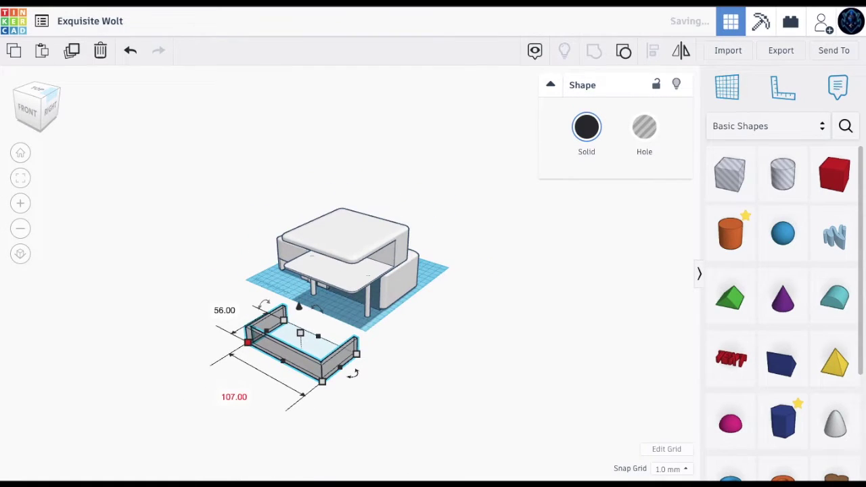
pyautogui.click(417, 342)
# Raise the tinted frame 52 mm and position it along the outer edges of the overhanging upper floor.
pyautogui.scroll(2, 272, 157)
pyautogui.moveTo(222, 416); pyautogui.dragTo(228, 352)
pyautogui.click(522, 368)
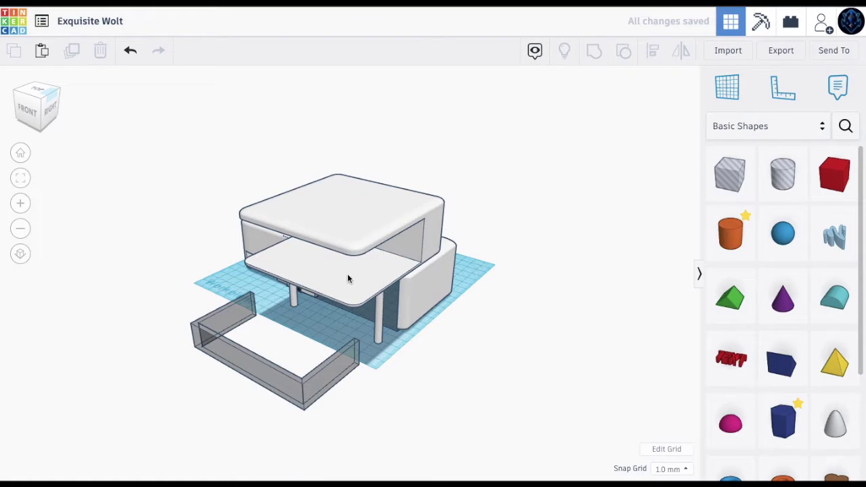
pyautogui.click(41, 112)
pyautogui.click(33, 102)
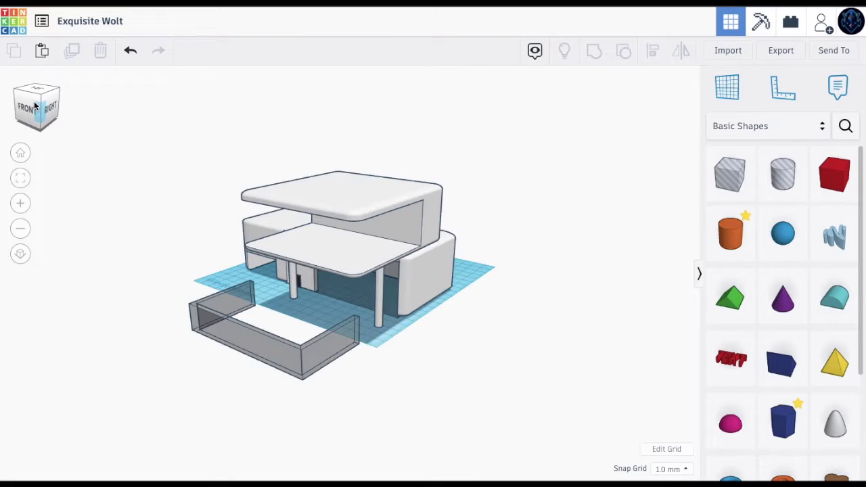
pyautogui.moveTo(256, 348); pyautogui.dragTo(345, 296)
pyautogui.moveTo(354, 245); pyautogui.dragTo(353, 182)
pyautogui.scroll(4, 353, 183)
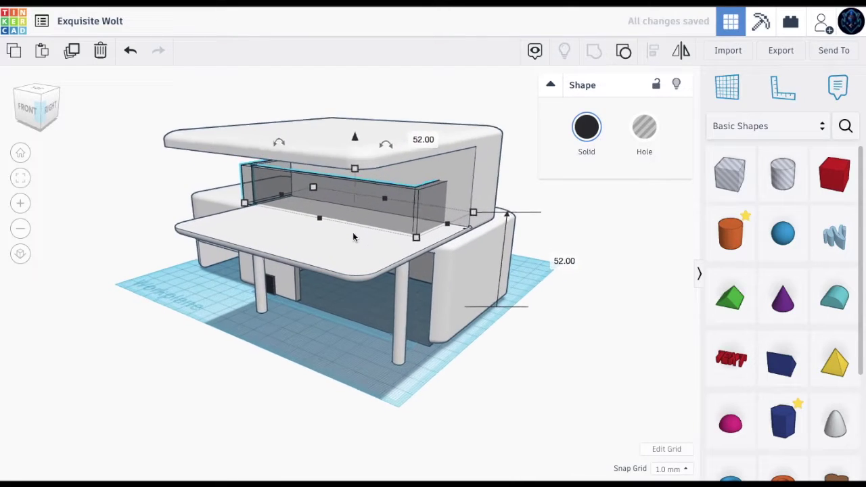
pyautogui.moveTo(351, 246); pyautogui.dragTo(328, 243)
pyautogui.click(578, 368)
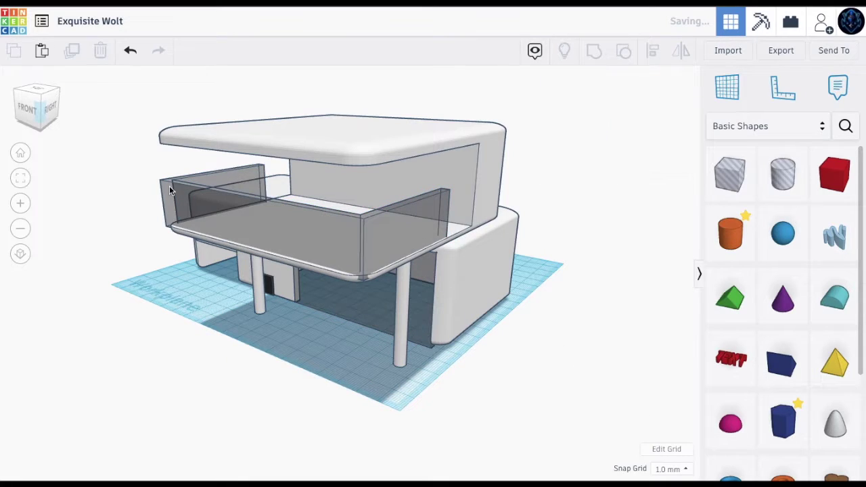
# Align the tinted frame with the upper block so that it is centred across the block's width.
pyautogui.scroll(4, 169, 188)
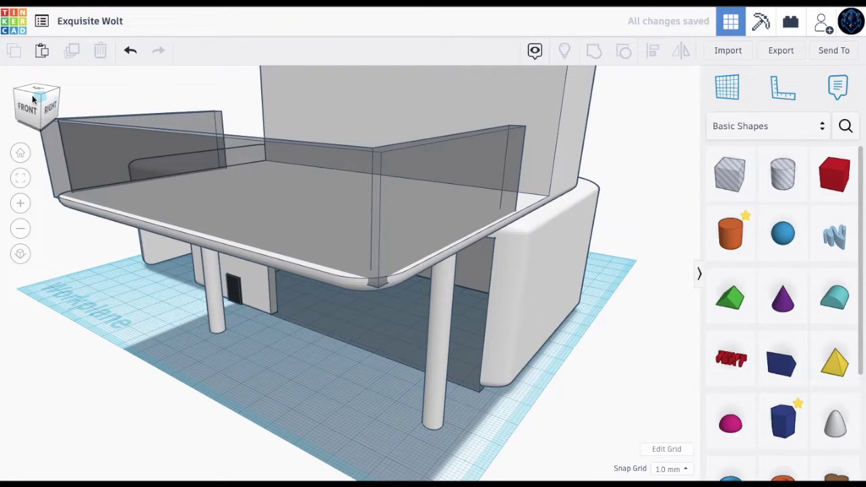
pyautogui.scroll(-5, 31, 97)
pyautogui.moveTo(117, 171); pyautogui.dragTo(150, 304, button='right')
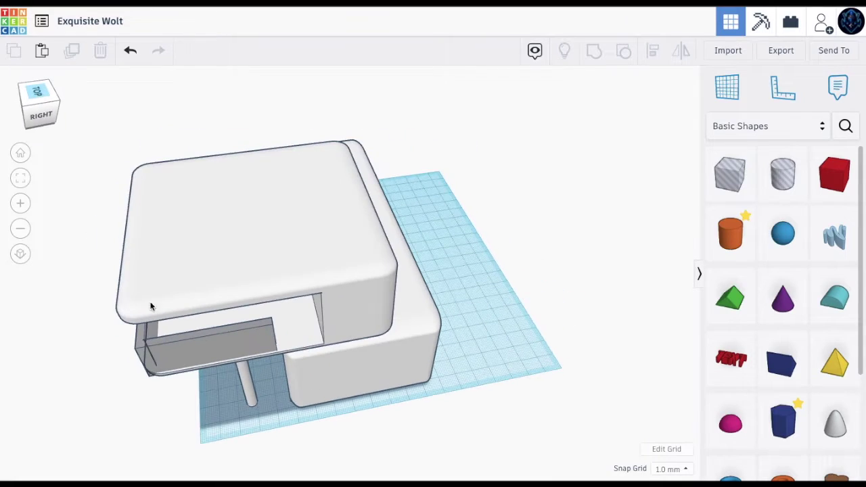
pyautogui.click(138, 316)
pyautogui.click(61, 235)
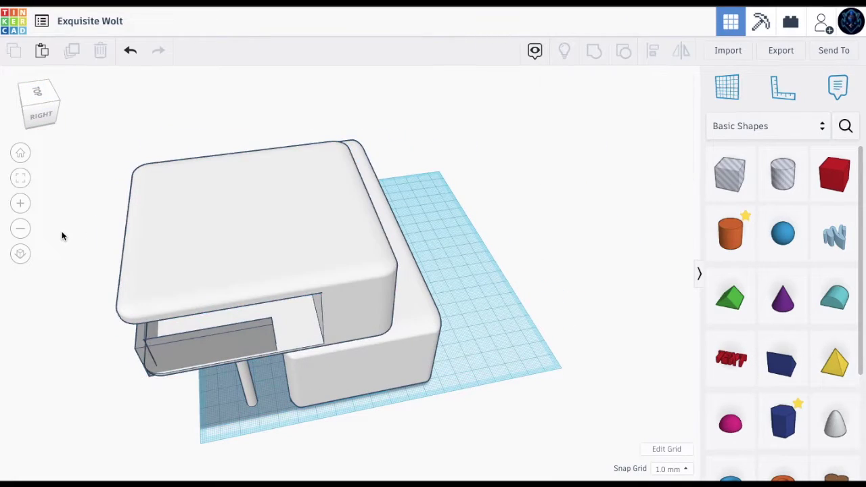
pyautogui.moveTo(156, 301); pyautogui.dragTo(156, 300)
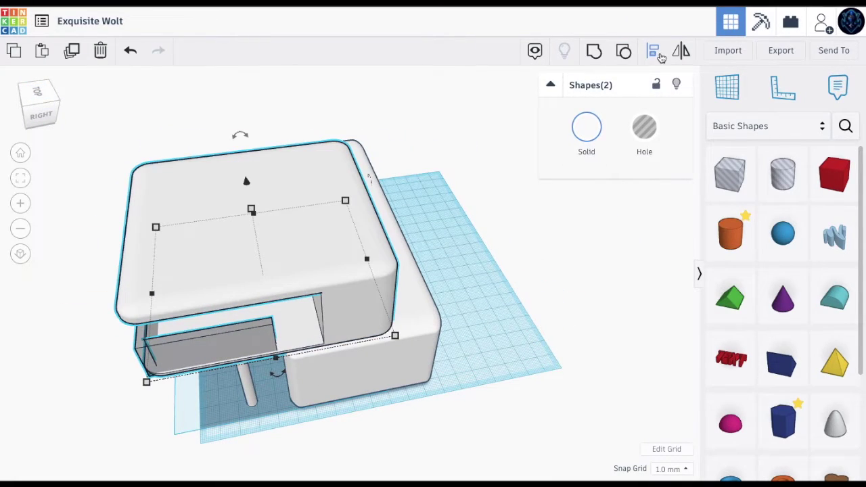
pyautogui.click(654, 51)
pyautogui.click(133, 299)
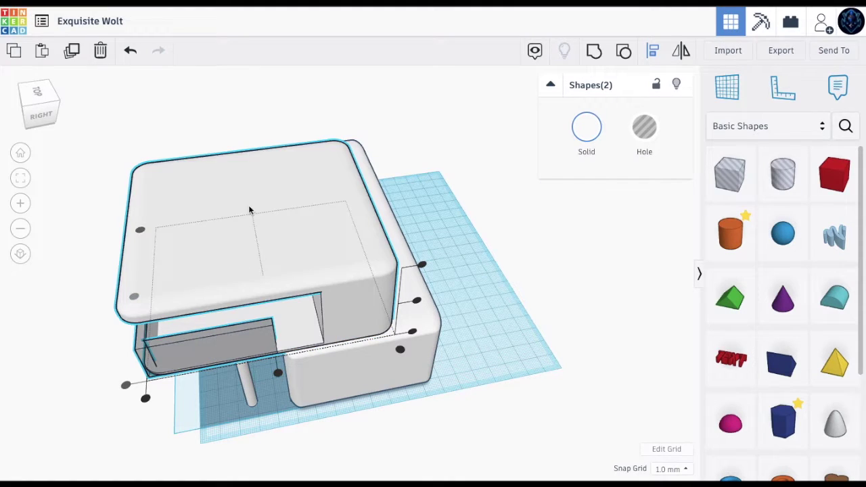
pyautogui.click(532, 395)
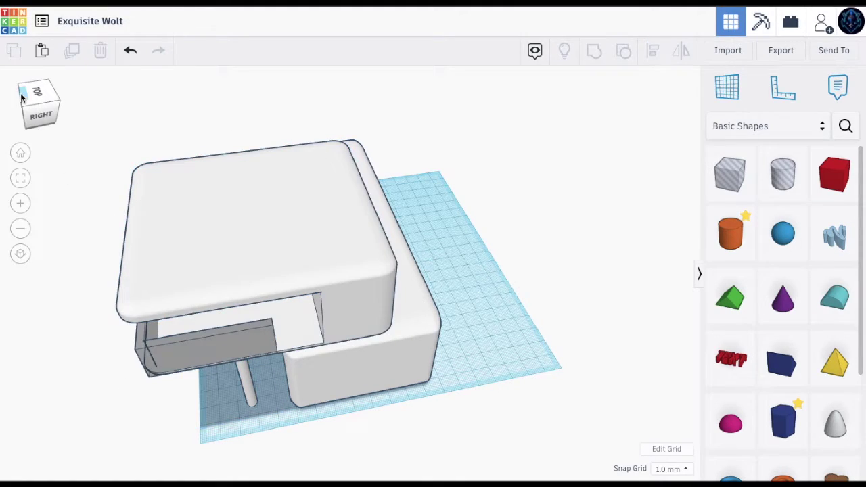
# Stretch the tinted frame to 36 mm high and extend it back to the rear walls, closing the upper floor's open sides.
pyautogui.click(21, 98)
pyautogui.click(314, 213)
pyautogui.moveTo(338, 180); pyautogui.dragTo(338, 146)
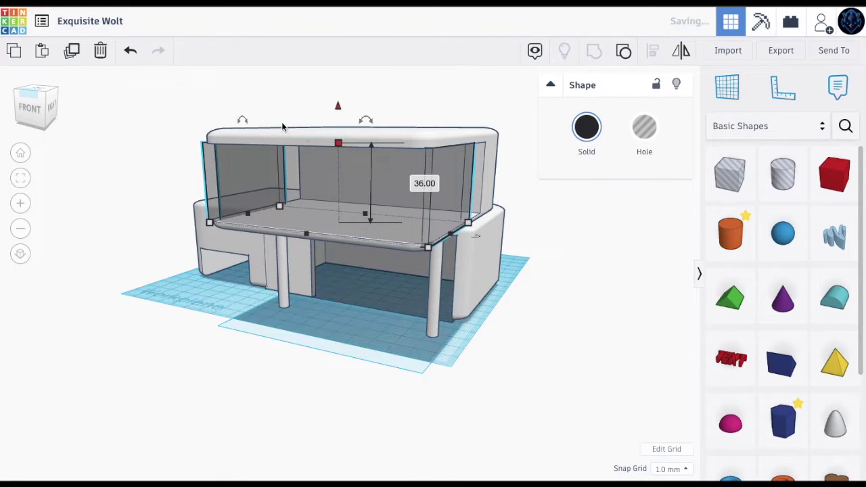
pyautogui.click(38, 113)
pyautogui.moveTo(38, 113); pyautogui.dragTo(2, 95)
pyautogui.moveTo(272, 238); pyautogui.dragTo(314, 232)
pyautogui.click(535, 396)
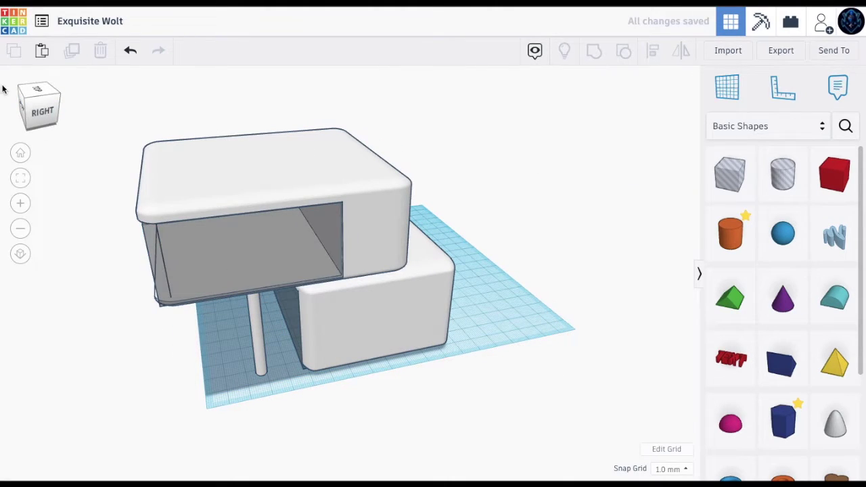
pyautogui.moveTo(30, 107)
pyautogui.mouseDown()
pyautogui.moveTo(50, 101)
pyautogui.moveTo(24, 105)
pyautogui.moveTo(34, 110)
pyautogui.mouseUp()
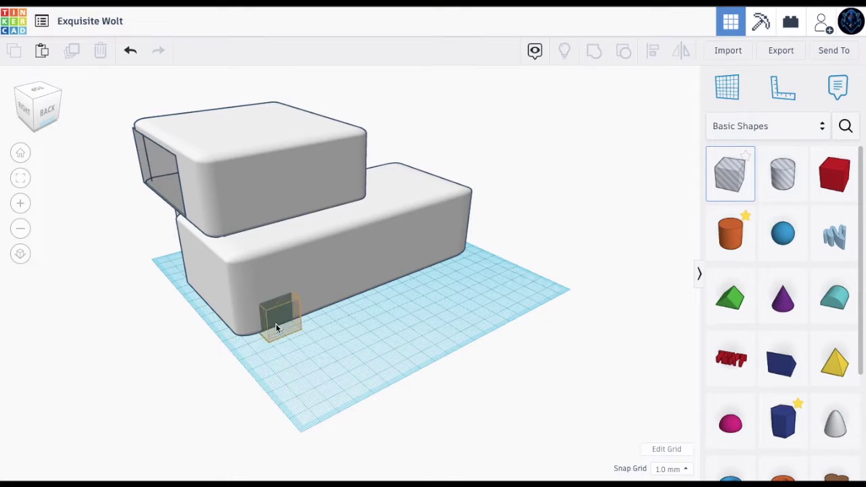
pyautogui.click(267, 322)
pyautogui.moveTo(267, 322); pyautogui.dragTo(251, 176)
pyautogui.moveTo(265, 212); pyautogui.dragTo(251, 203)
pyautogui.press('Delete')
# Duplicate the black door box and raise the copy 85 mm towards the top of the upper block.
pyautogui.moveTo(35, 110); pyautogui.dragTo(99, 145)
pyautogui.click(323, 284)
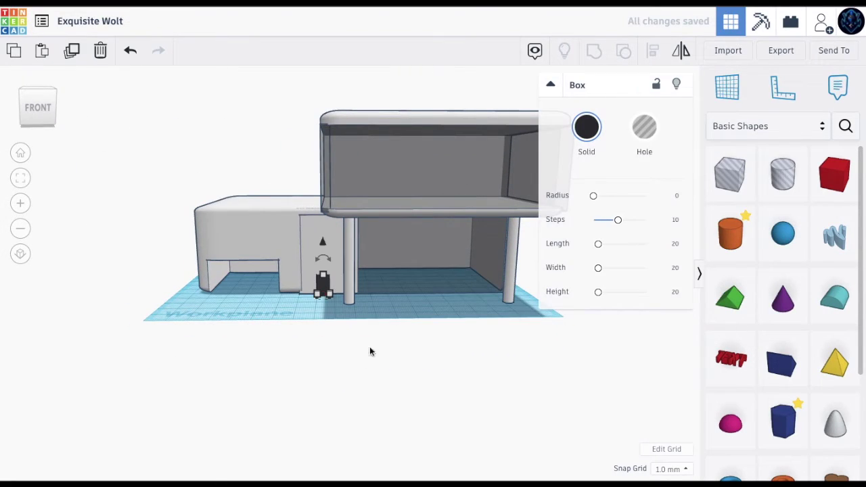
pyautogui.moveTo(35, 116); pyautogui.dragTo(66, 108)
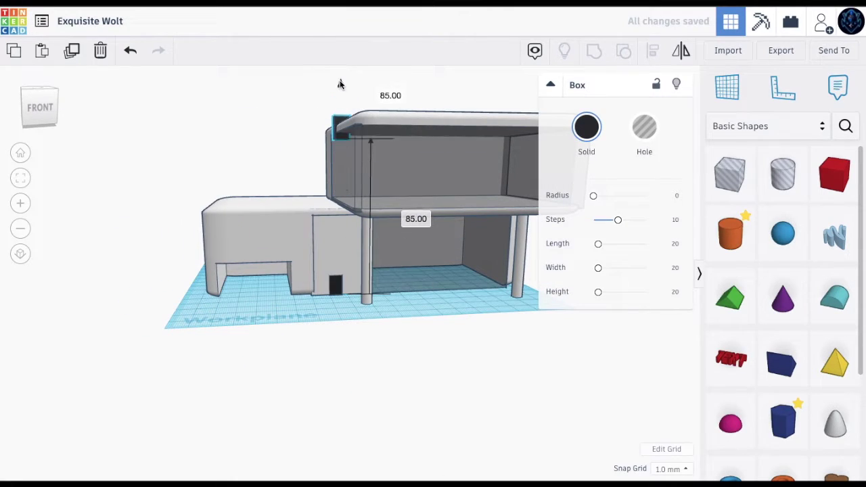
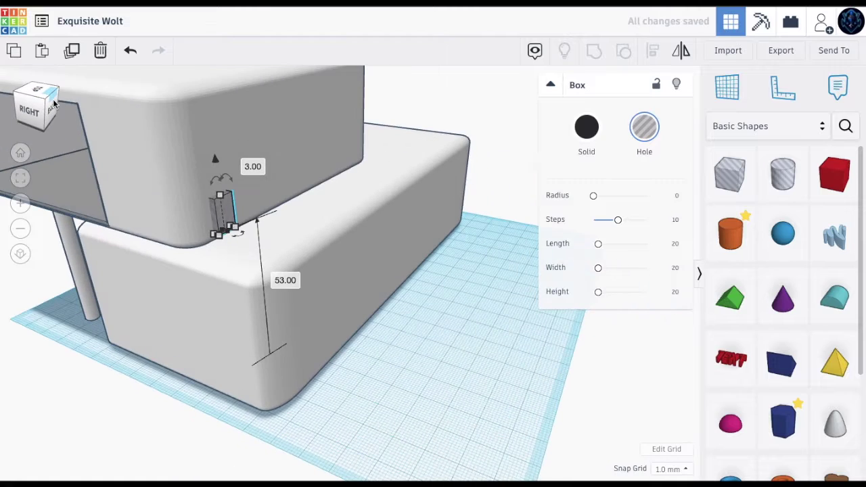
# Stretch the door-sized hole box to 55 mm long so it passes through the rear part of the upper block.
pyautogui.moveTo(221, 230); pyautogui.dragTo(102, 198)
pyautogui.click(30, 101)
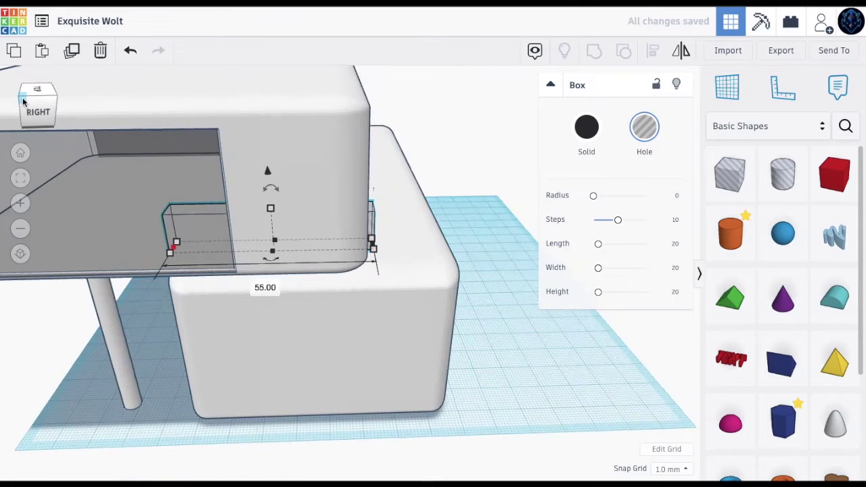
pyautogui.click(23, 102)
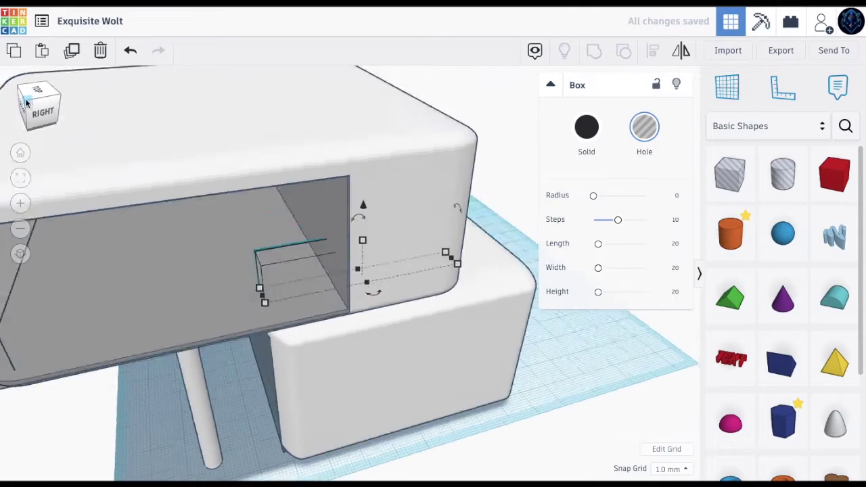
pyautogui.click(57, 403)
pyautogui.moveTo(27, 108); pyautogui.dragTo(0, 108)
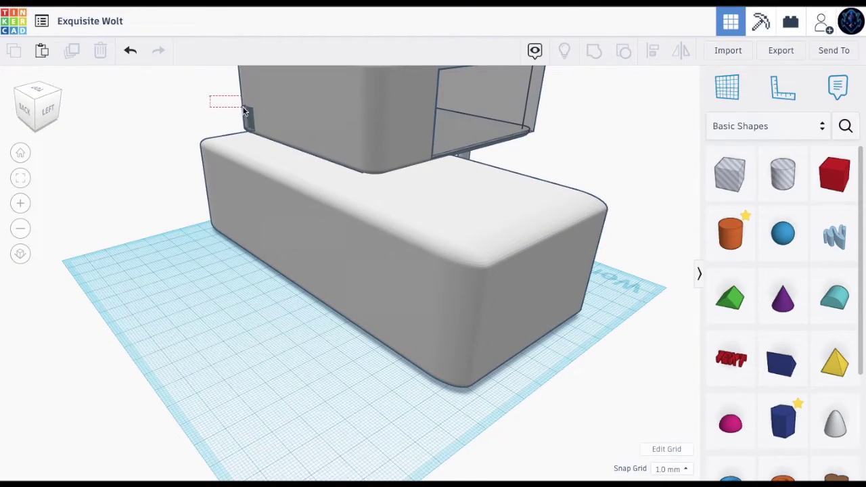
# Group the door-sized hole box with the upper block to cut a doorway through its rear wall.
pyautogui.moveTo(244, 111); pyautogui.dragTo(247, 114)
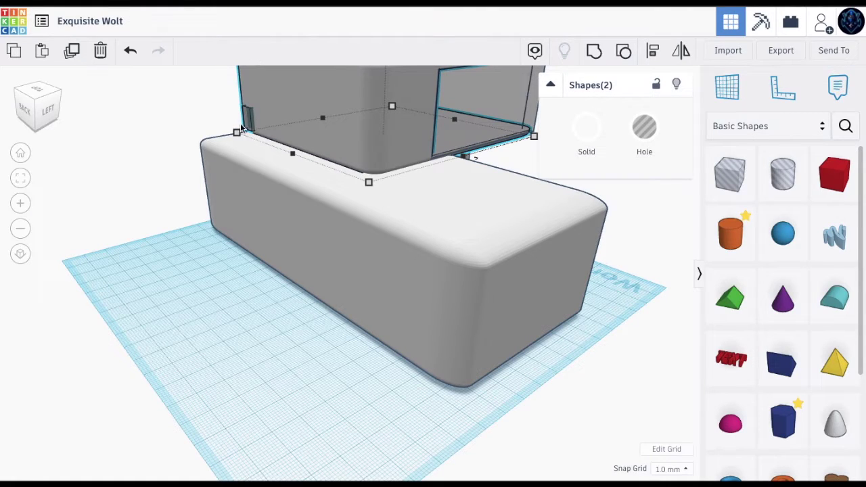
pyautogui.click(602, 49)
pyautogui.moveTo(42, 106); pyautogui.dragTo(78, 107)
pyautogui.moveTo(79, 110); pyautogui.dragTo(80, 104, button='right')
# Place a hole box on the workplane beside the pillars and set its long side to 78 mm.
pyautogui.moveTo(746, 184); pyautogui.dragTo(162, 345)
pyautogui.click(192, 132)
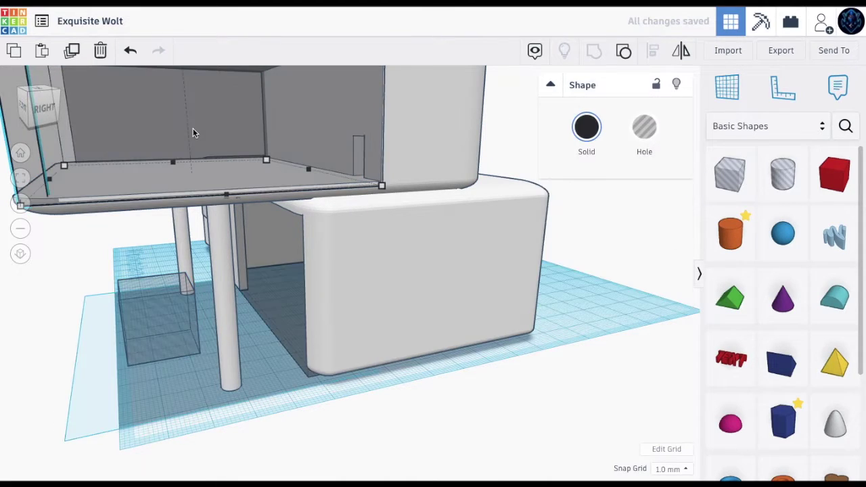
pyautogui.press('f')
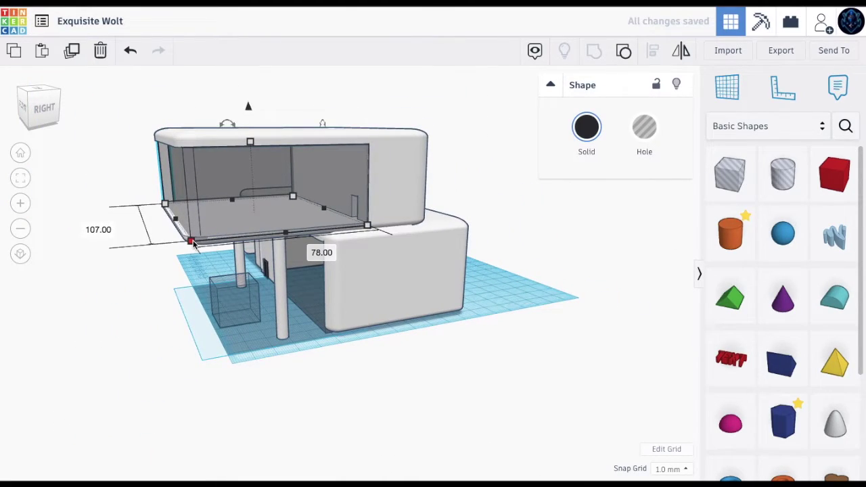
pyautogui.click(211, 300)
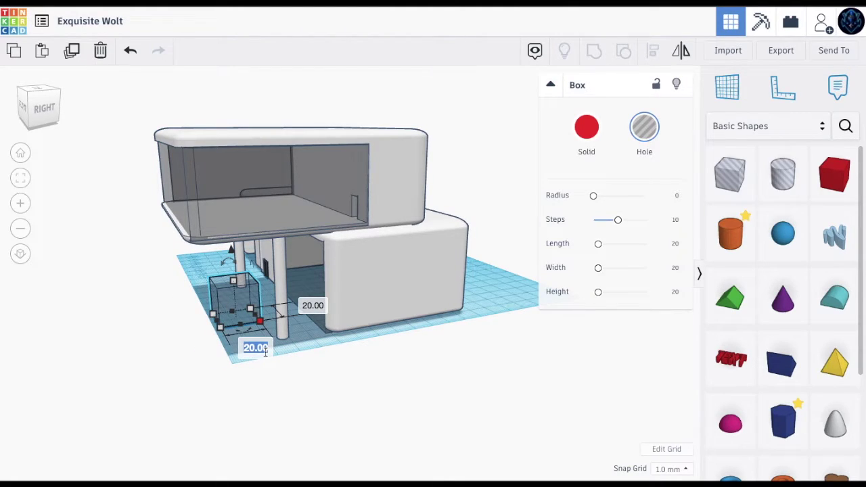
pyautogui.click(151, 339)
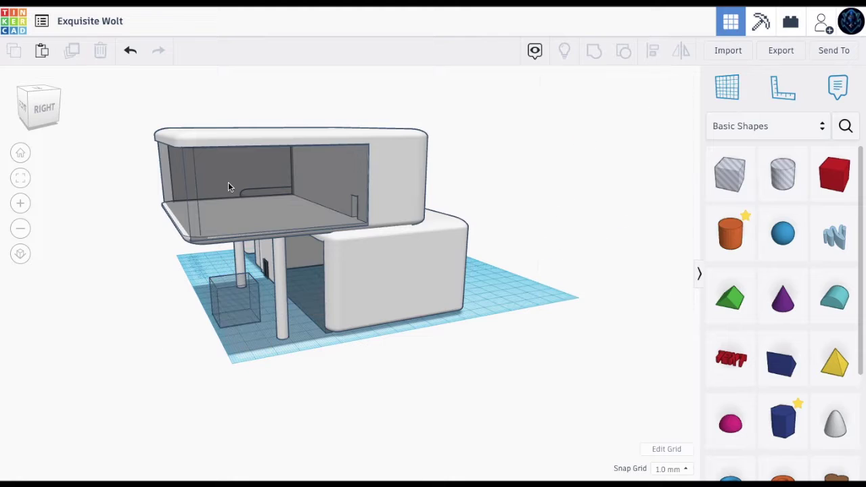
pyautogui.click(228, 184)
pyautogui.click(230, 308)
pyautogui.click(150, 331)
pyautogui.write('78')
pyautogui.press('Return')
pyautogui.click(80, 329)
# Move the hole box under the rear of the upper block's open room and raise it 54 mm.
pyautogui.moveTo(245, 360); pyautogui.dragTo(341, 302)
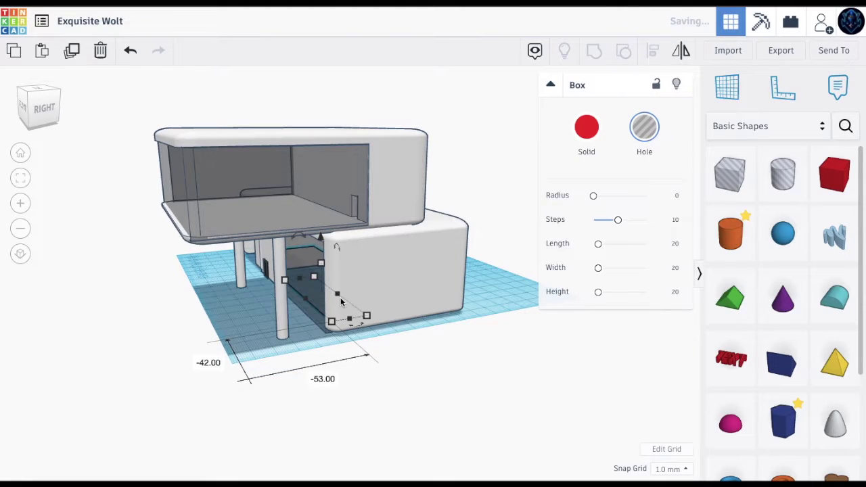
pyautogui.moveTo(320, 245); pyautogui.dragTo(323, 147)
pyautogui.scroll(5, 322, 147)
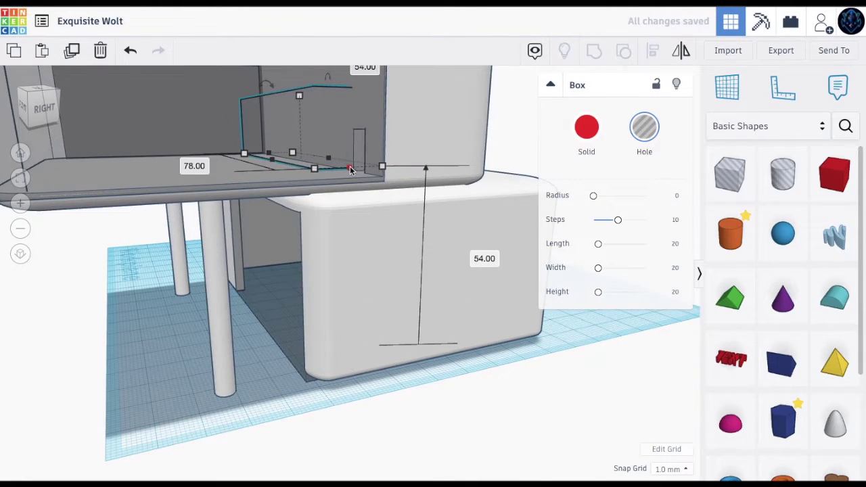
# Stretch the hole box to 103 mm long so that it spans the upper room's width.
pyautogui.moveTo(368, 178); pyautogui.dragTo(228, 154)
pyautogui.click(31, 106)
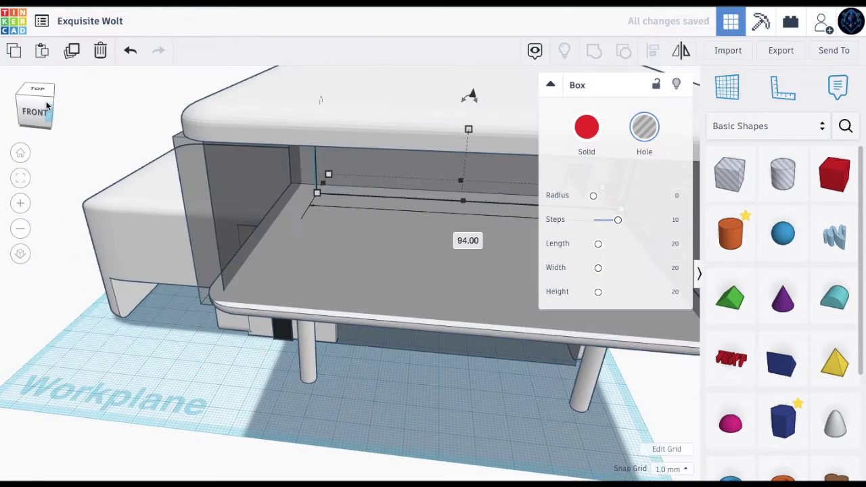
pyautogui.moveTo(326, 188); pyautogui.dragTo(302, 173)
pyautogui.click(27, 109)
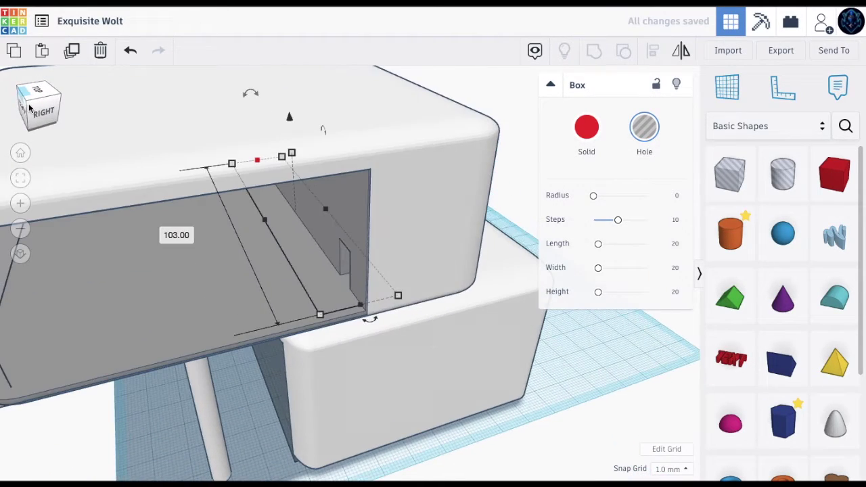
# Examine how the hole box meets the upper floor and the rear wall around the doorway.
pyautogui.click(606, 406)
pyautogui.click(302, 301)
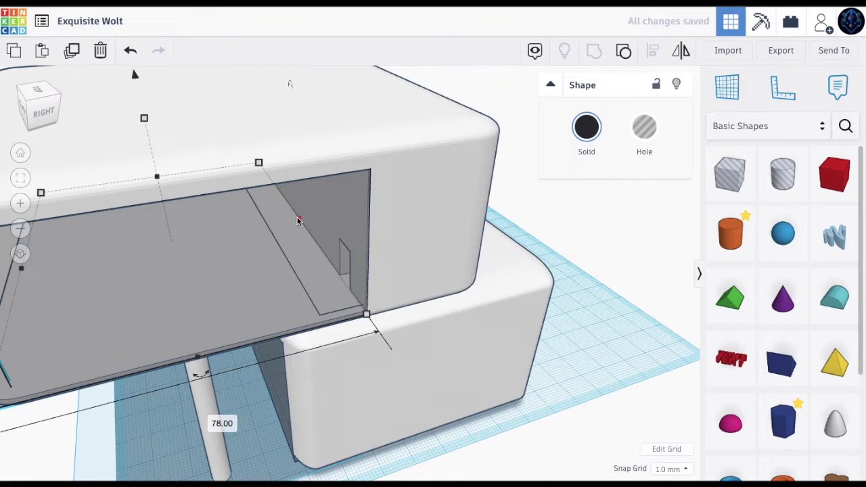
pyautogui.click(565, 355)
pyautogui.scroll(8, 353, 304)
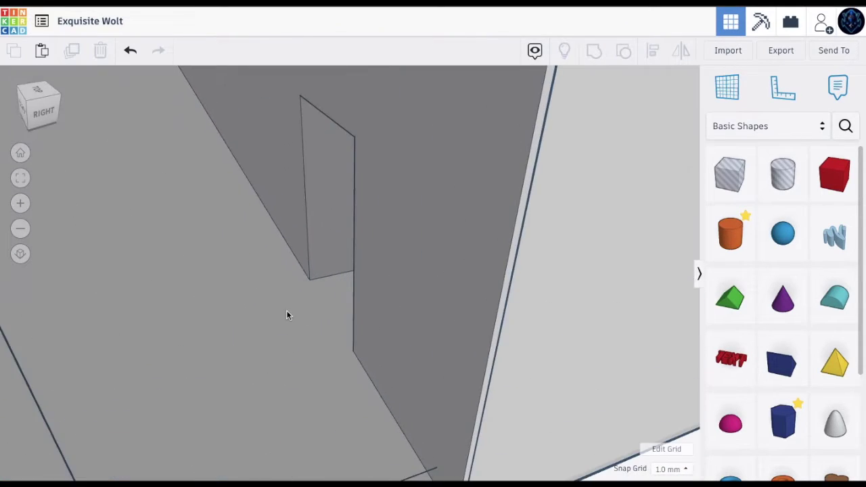
pyautogui.scroll(-5, 287, 311)
pyautogui.scroll(3, 256, 285)
pyautogui.scroll(-3, 257, 285)
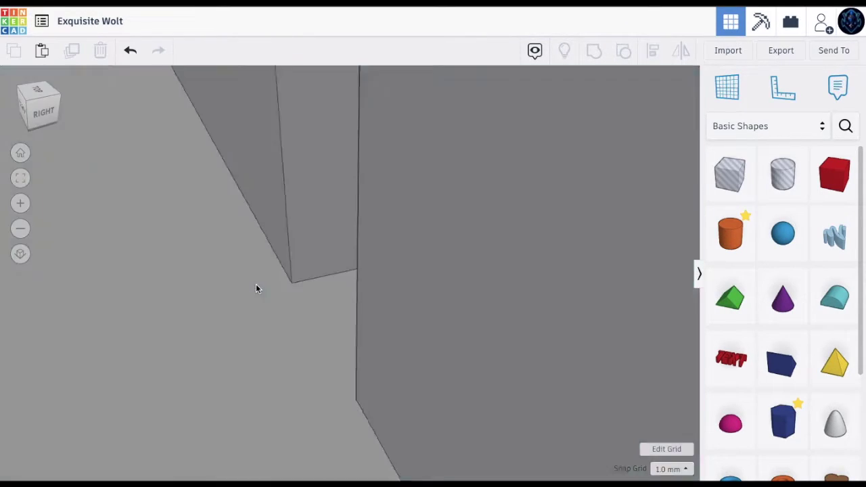
pyautogui.click(25, 103)
# Adjust the hole box's elevation so that its base lines up with the floor of the upper room.
pyautogui.click(299, 143)
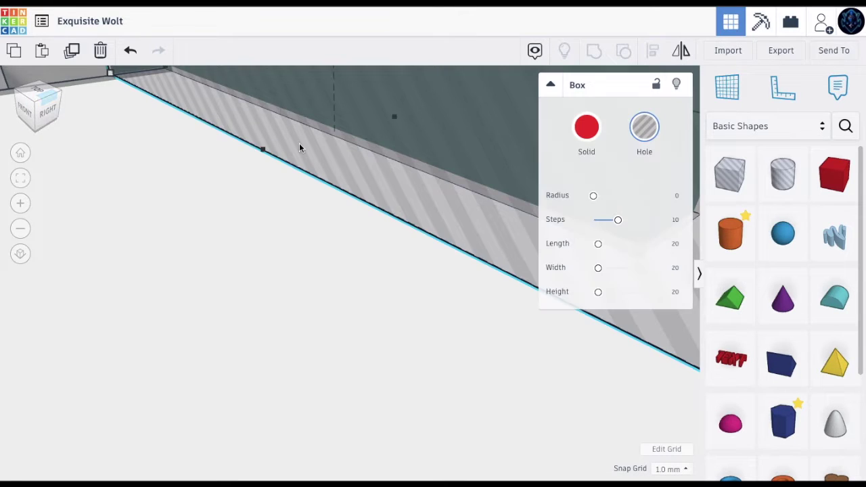
pyautogui.moveTo(337, 140); pyautogui.dragTo(341, 135)
pyautogui.scroll(-5, 343, 136)
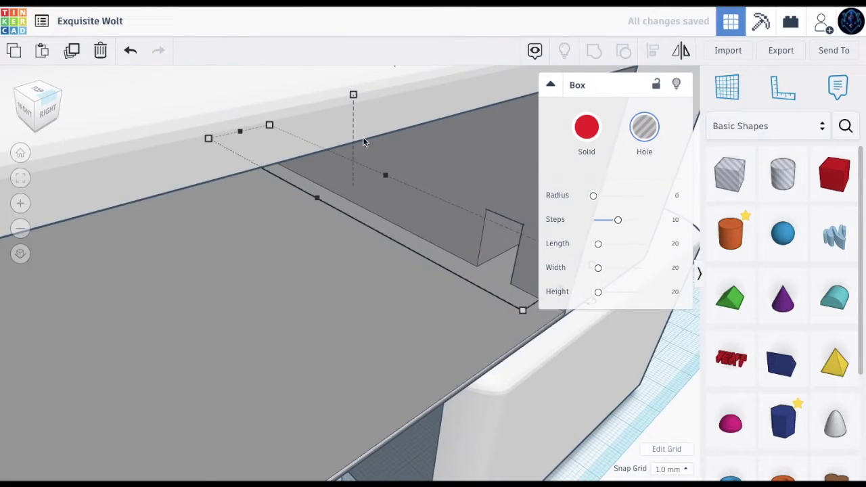
pyautogui.scroll(-4, 372, 134)
pyautogui.scroll(-2, 366, 130)
pyautogui.moveTo(352, 125); pyautogui.dragTo(354, 142)
pyautogui.scroll(2, 283, 294)
pyautogui.scroll(5, 283, 291)
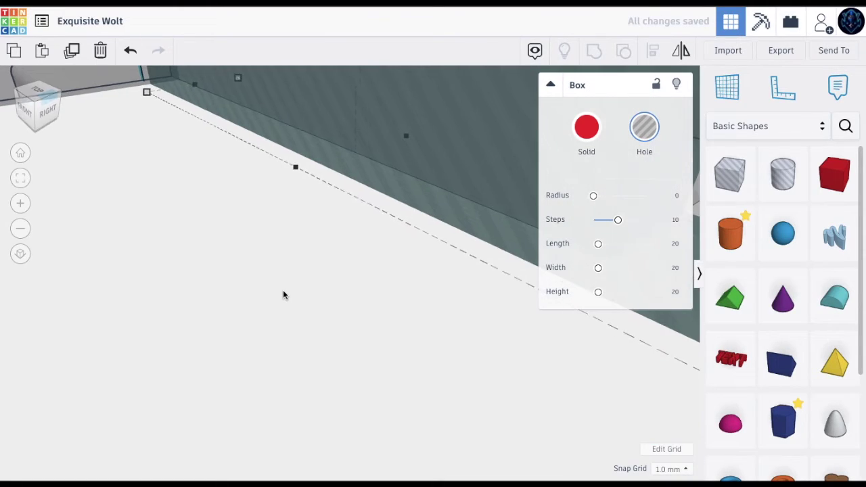
# Stretch the hole box backwards to 32 mm deep so that it reaches further into the upper block's solid rear.
pyautogui.click(294, 291)
pyautogui.click(383, 124)
pyautogui.click(37, 91)
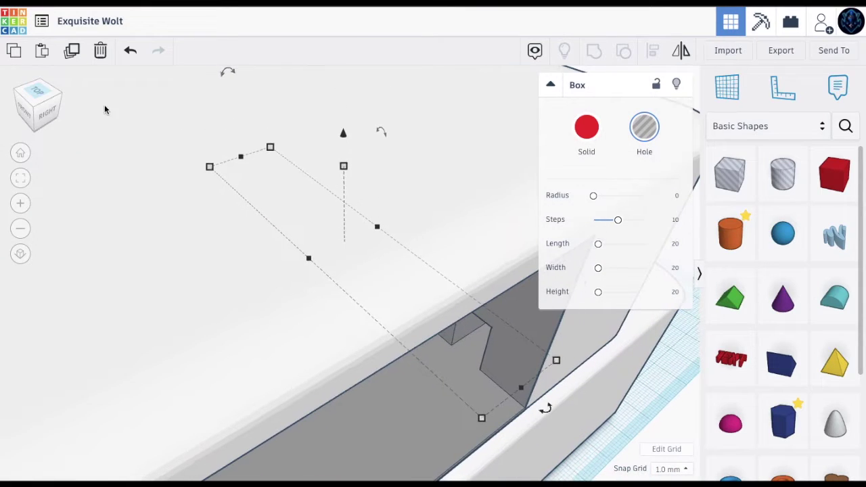
pyautogui.click(35, 108)
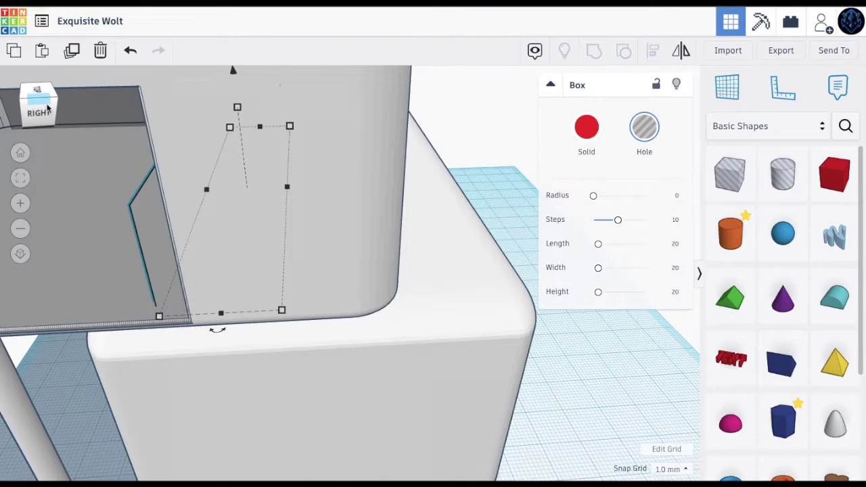
pyautogui.moveTo(287, 197); pyautogui.dragTo(329, 197)
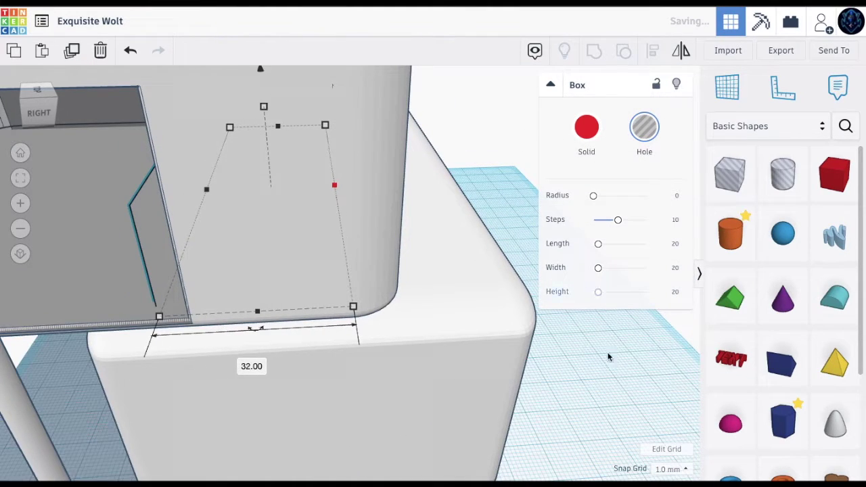
pyautogui.click(609, 332)
# Group the wide hole box with the upper block to hollow out the room's rear behind the doorway.
pyautogui.click(19, 98)
pyautogui.scroll(-5, 257, 261)
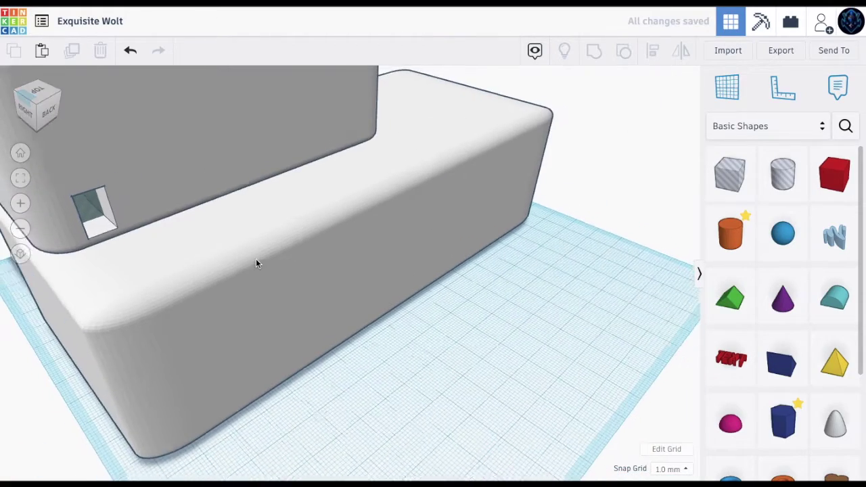
pyautogui.moveTo(39, 104)
pyautogui.mouseDown()
pyautogui.moveTo(58, 102)
pyautogui.moveTo(42, 102)
pyautogui.mouseUp()
pyautogui.click(24, 102)
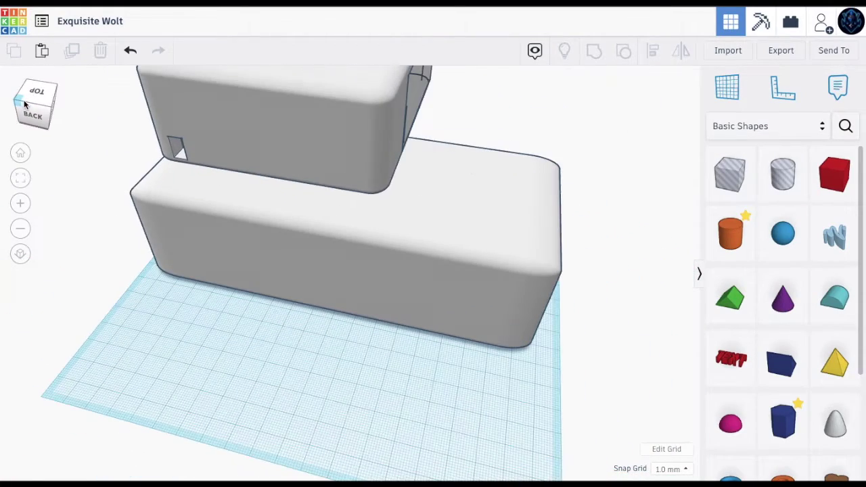
pyautogui.moveTo(178, 153); pyautogui.dragTo(186, 142)
pyautogui.click(150, 143)
pyautogui.click(127, 122)
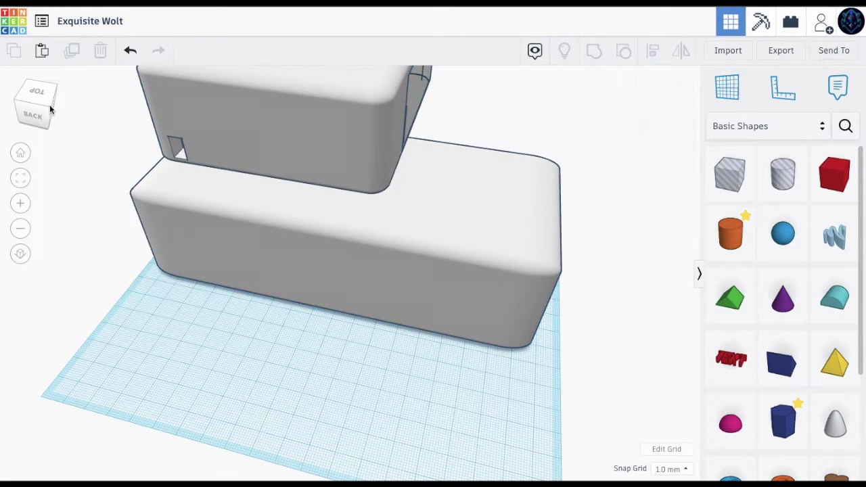
pyautogui.click(18, 102)
pyautogui.moveTo(261, 109)
pyautogui.mouseDown()
pyautogui.moveTo(269, 97)
pyautogui.moveTo(274, 106)
pyautogui.mouseUp()
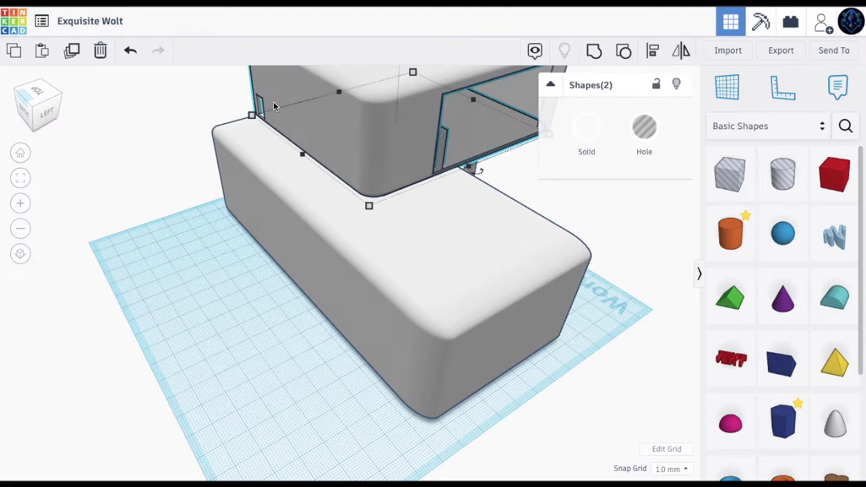
pyautogui.click(594, 52)
pyautogui.click(58, 97)
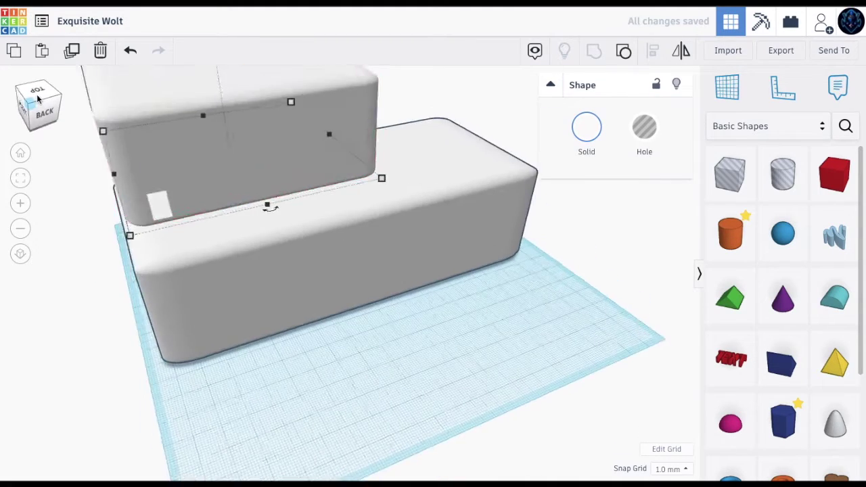
pyautogui.moveTo(59, 93); pyautogui.dragTo(143, 189)
pyautogui.click(594, 252)
# Place a thin 3 mm box by the base's rear corner and make it solid white.
pyautogui.moveTo(50, 119)
pyautogui.mouseDown()
pyautogui.moveTo(68, 115)
pyautogui.moveTo(48, 118)
pyautogui.mouseUp()
pyautogui.moveTo(729, 174); pyautogui.dragTo(182, 299)
pyautogui.click(597, 127)
pyautogui.click(587, 129)
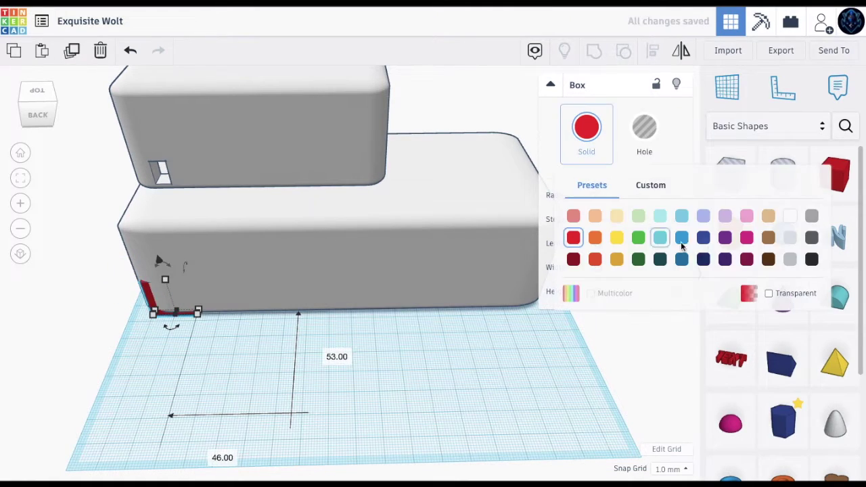
pyautogui.click(789, 215)
# Position the thin white box 46 mm high on the base's rear edge and reduce its height to a low railing.
pyautogui.moveTo(173, 301); pyautogui.dragTo(144, 160)
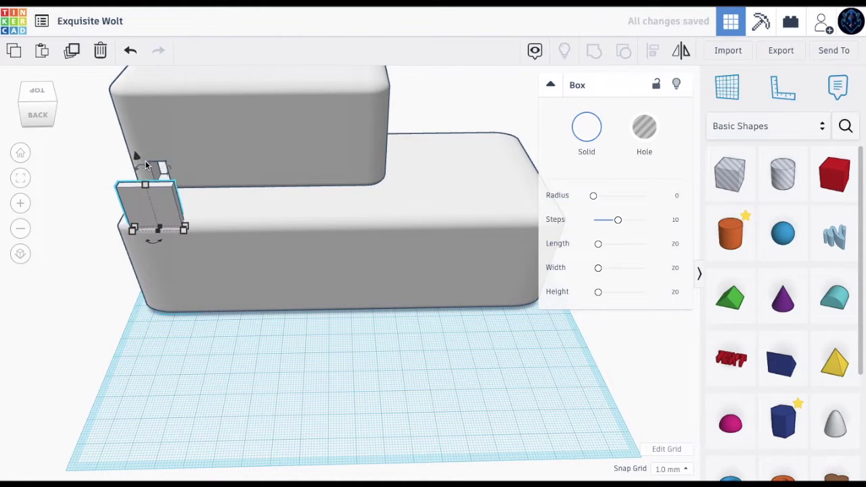
pyautogui.moveTo(32, 107); pyautogui.dragTo(55, 104)
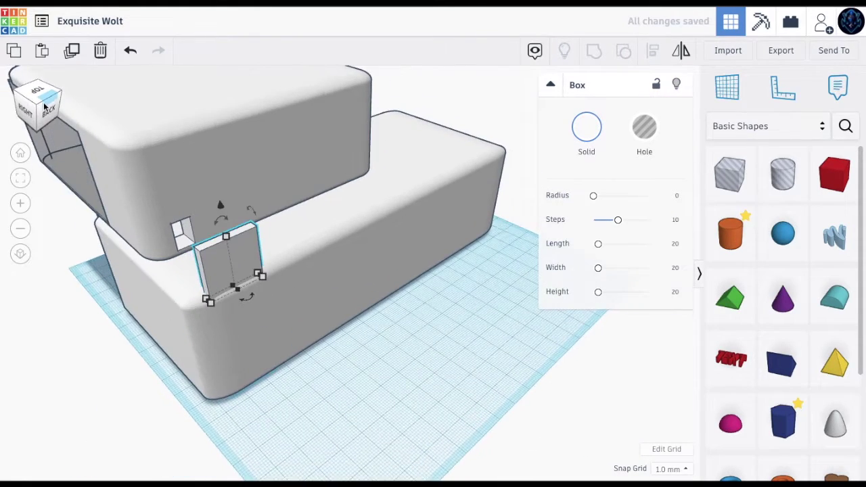
pyautogui.scroll(4, 136, 166)
pyautogui.moveTo(139, 174); pyautogui.dragTo(138, 179)
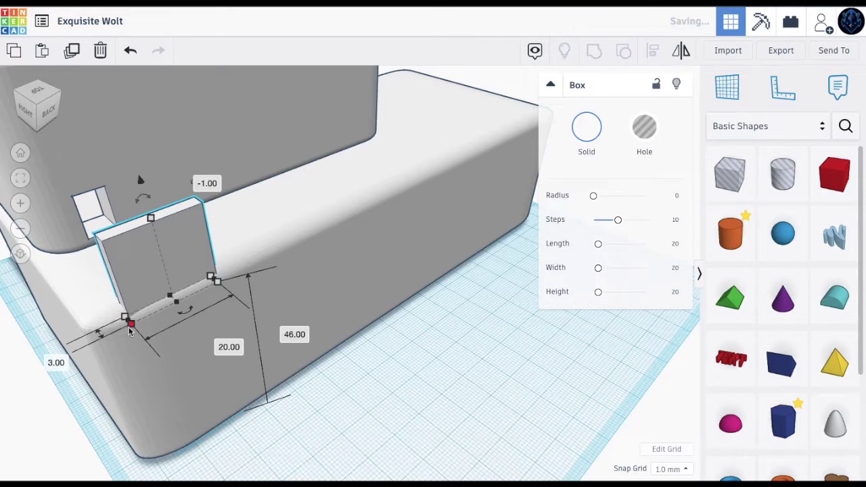
pyautogui.moveTo(127, 320); pyautogui.dragTo(108, 322)
pyautogui.moveTo(143, 220); pyautogui.dragTo(154, 261)
pyautogui.click(391, 357)
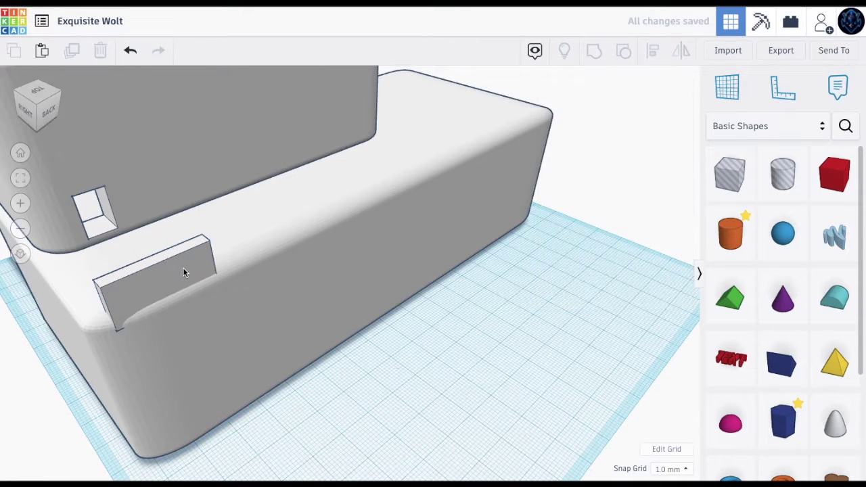
# Stretch the white railing along the whole rear edge of the base to 169 mm long.
pyautogui.click(183, 269)
pyautogui.moveTo(211, 276); pyautogui.dragTo(505, 111)
pyautogui.moveTo(42, 104); pyautogui.dragTo(10, 103)
pyautogui.click(238, 274)
pyautogui.click(259, 287)
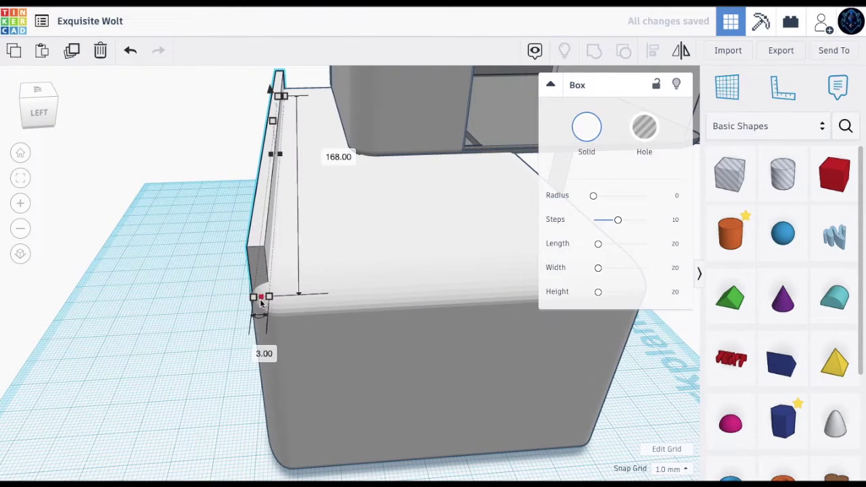
pyautogui.moveTo(262, 306); pyautogui.dragTo(261, 302)
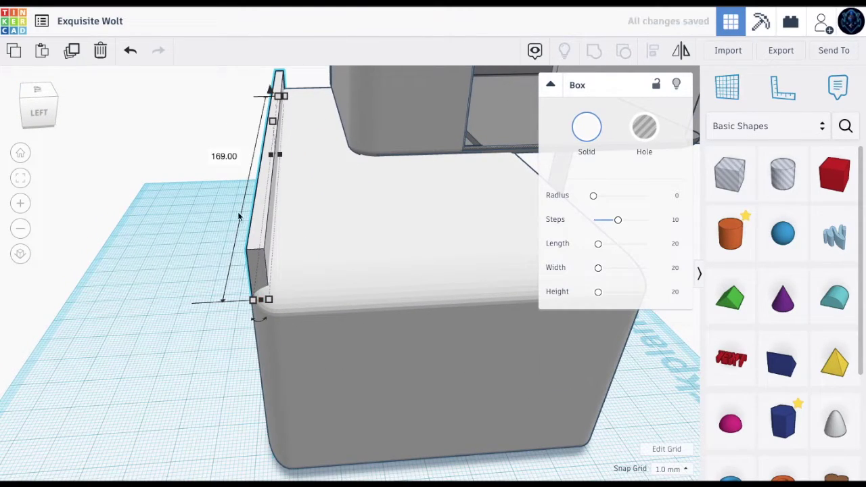
# Duplicate the rear railing, rotate the copy 90° and place it along the base's adjoining short edge, starting at the rear corner.
pyautogui.click(71, 52)
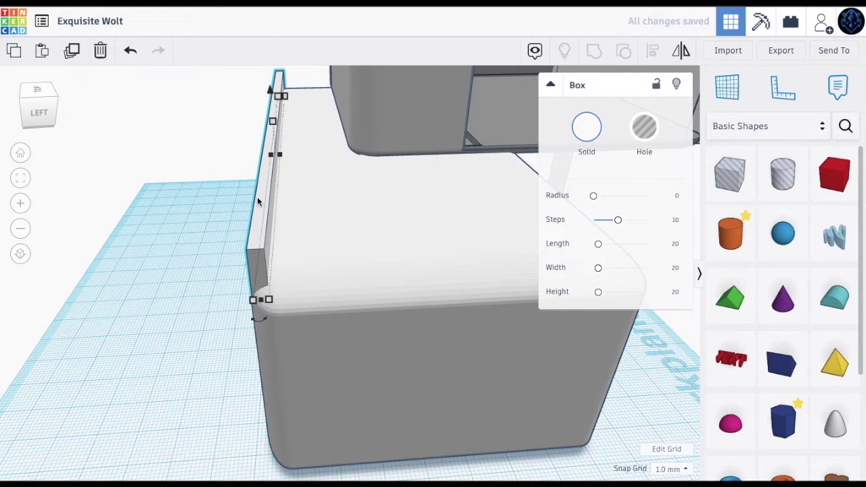
pyautogui.scroll(-5, 257, 196)
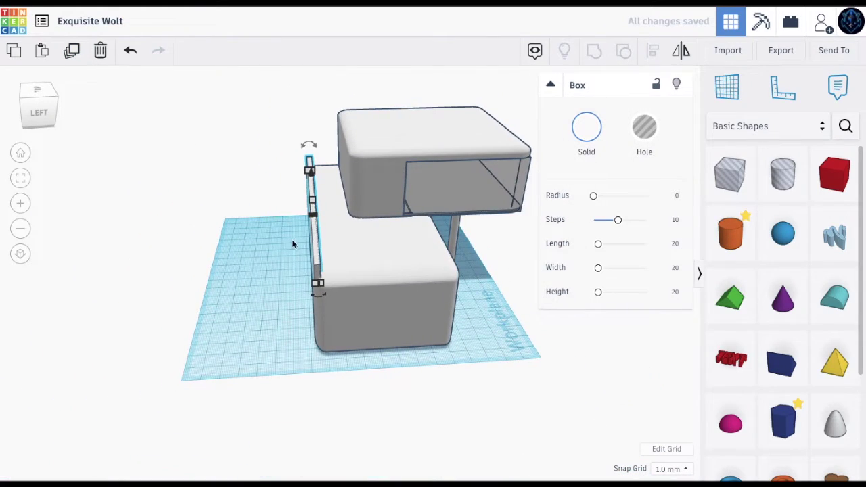
pyautogui.scroll(3, 284, 247)
pyautogui.moveTo(285, 316); pyautogui.dragTo(275, 402)
pyautogui.press('Return')
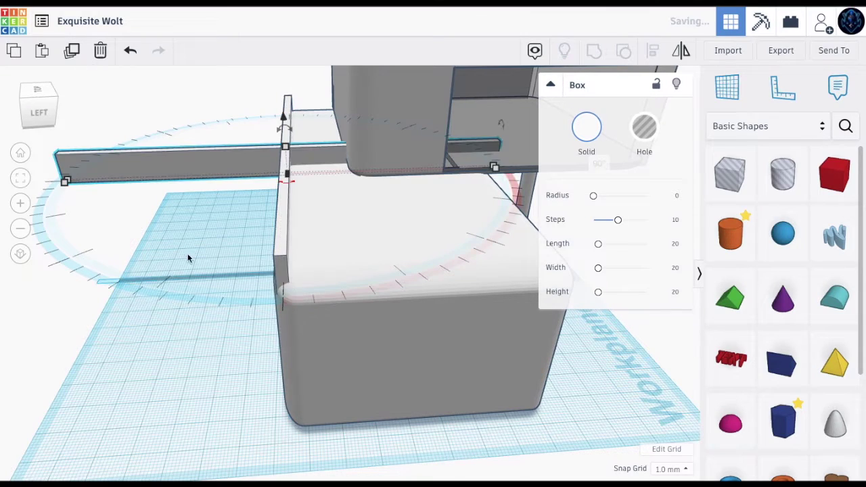
pyautogui.moveTo(150, 162); pyautogui.dragTo(423, 263)
pyautogui.scroll(-5, 162, 253)
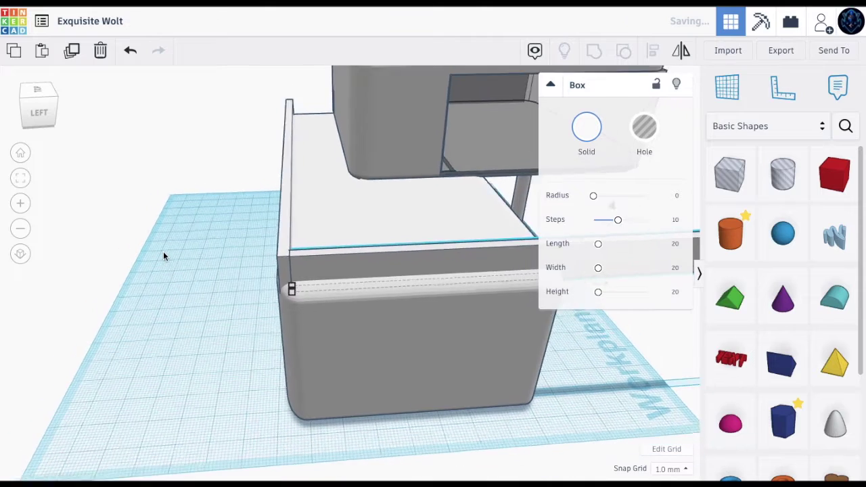
pyautogui.scroll(-3, 564, 293)
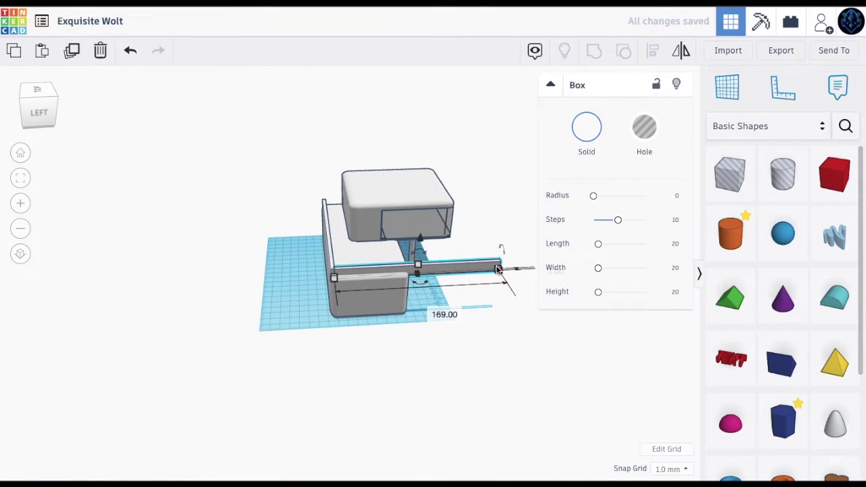
# Shorten the railing on the base's short edge to about 72 mm so it ends near the front corner.
pyautogui.moveTo(498, 268); pyautogui.dragTo(419, 268)
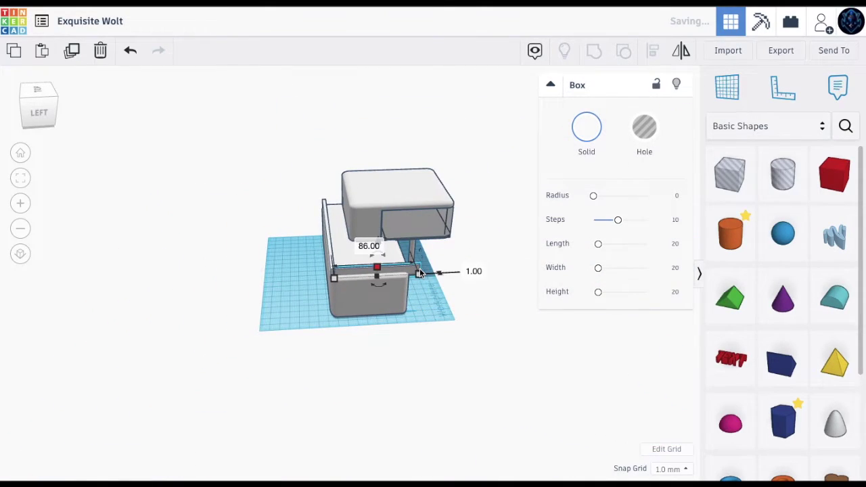
pyautogui.hotkey('ctrl', 'z')
pyautogui.scroll(4, 419, 268)
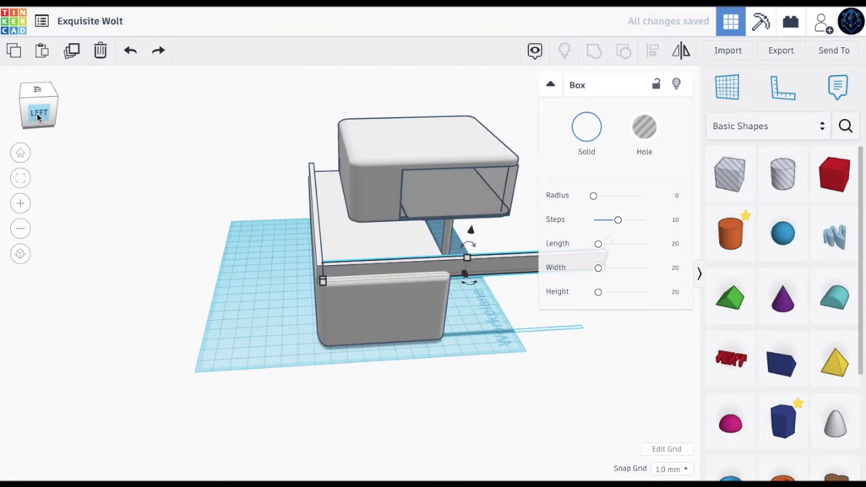
pyautogui.moveTo(36, 114); pyautogui.dragTo(50, 114)
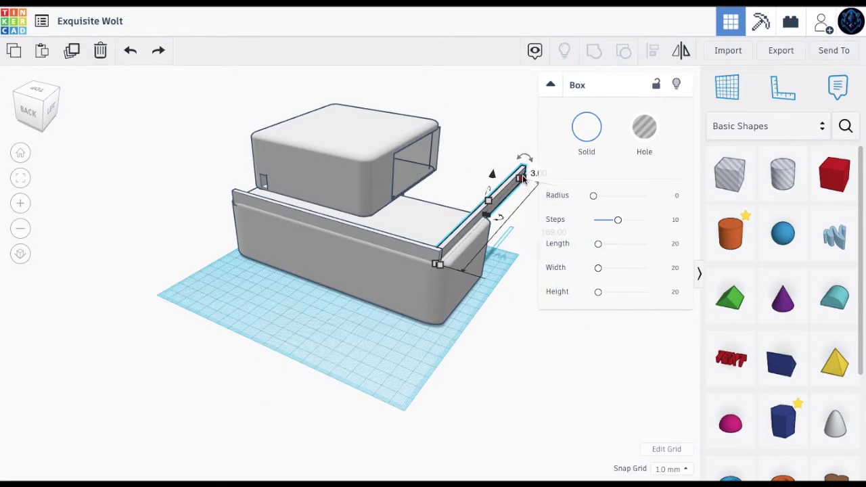
pyautogui.moveTo(507, 196); pyautogui.dragTo(483, 231)
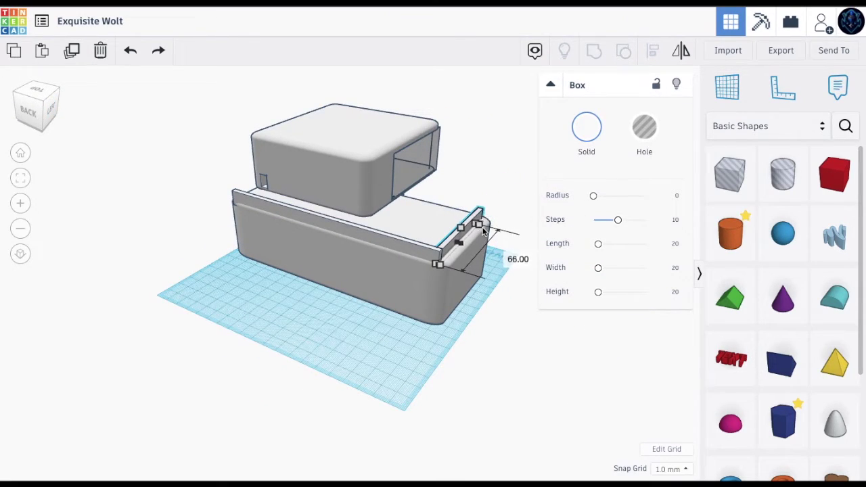
pyautogui.click(530, 344)
pyautogui.moveTo(52, 88); pyautogui.dragTo(23, 112)
pyautogui.scroll(5, 250, 211)
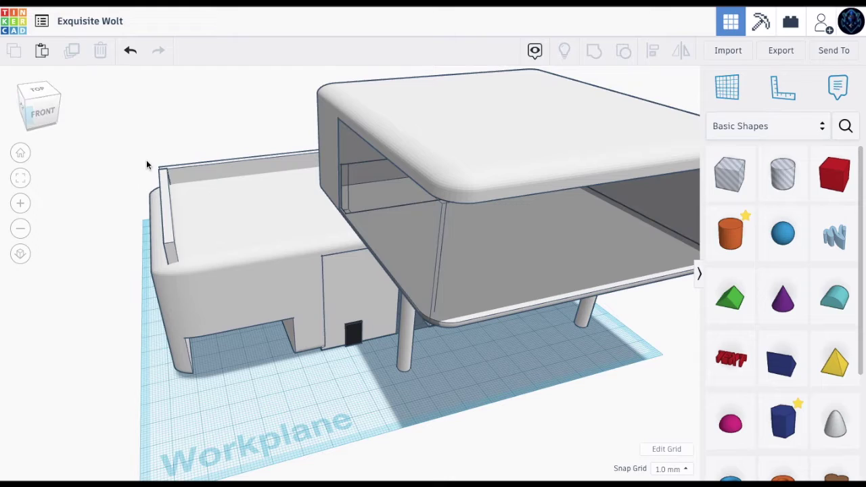
pyautogui.click(169, 251)
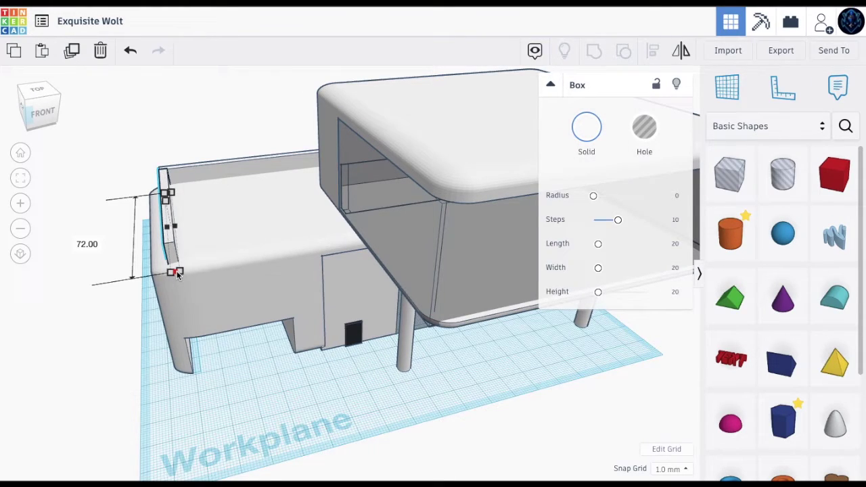
pyautogui.moveTo(173, 272); pyautogui.dragTo(173, 273)
pyautogui.click(249, 407)
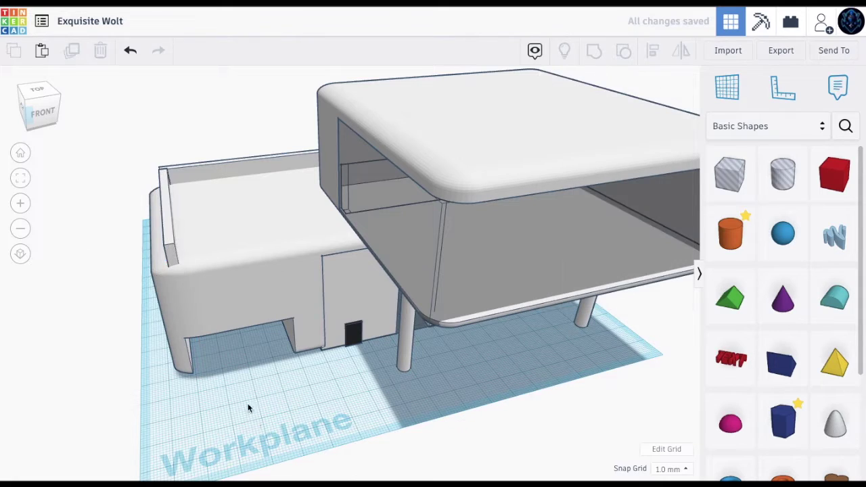
# Duplicate the short-edge railing, rotate the copy 90°, place it along the base's front edge and stretch it under the upper floor.
pyautogui.click(170, 245)
pyautogui.click(71, 50)
pyautogui.moveTo(176, 284); pyautogui.dragTo(189, 336)
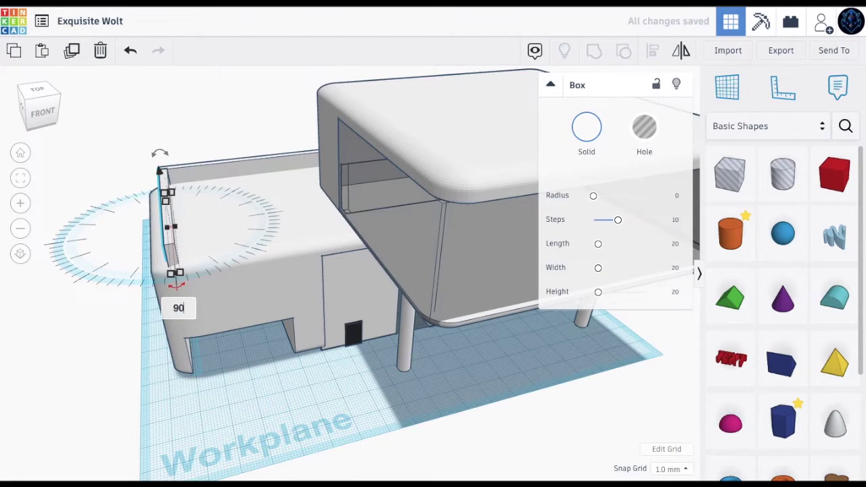
pyautogui.moveTo(225, 208); pyautogui.dragTo(320, 227)
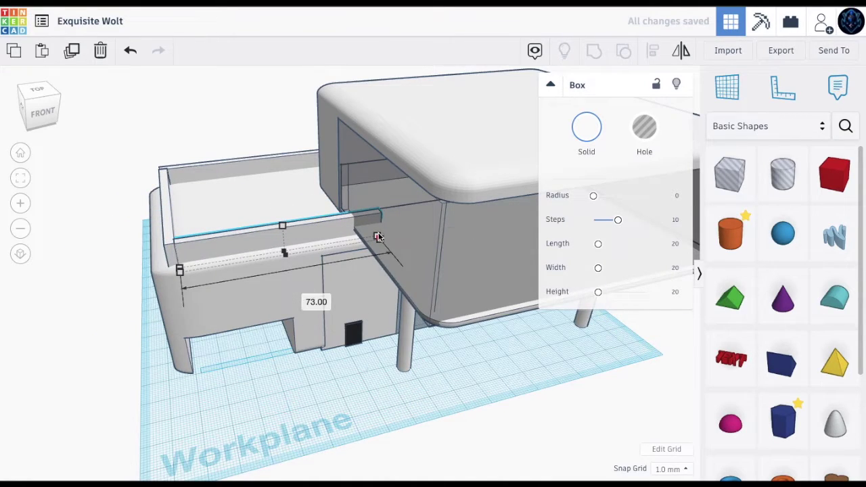
pyautogui.moveTo(378, 237); pyautogui.dragTo(396, 244)
pyautogui.click(356, 373)
# Place a box outside the base's unrailed short end and shrink it to a stair tread 3 mm high and 3 mm wide.
pyautogui.click(41, 102)
pyautogui.moveTo(40, 100); pyautogui.dragTo(102, 97)
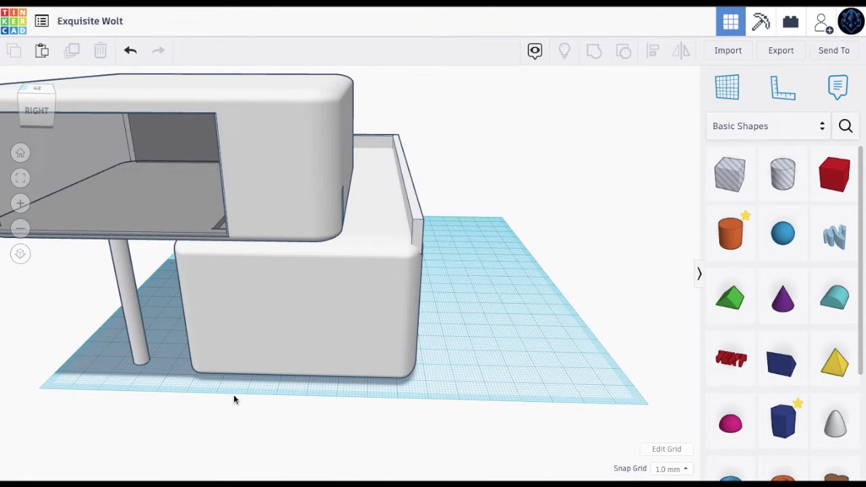
pyautogui.moveTo(32, 127)
pyautogui.mouseDown()
pyautogui.moveTo(58, 125)
pyautogui.moveTo(45, 128)
pyautogui.mouseUp()
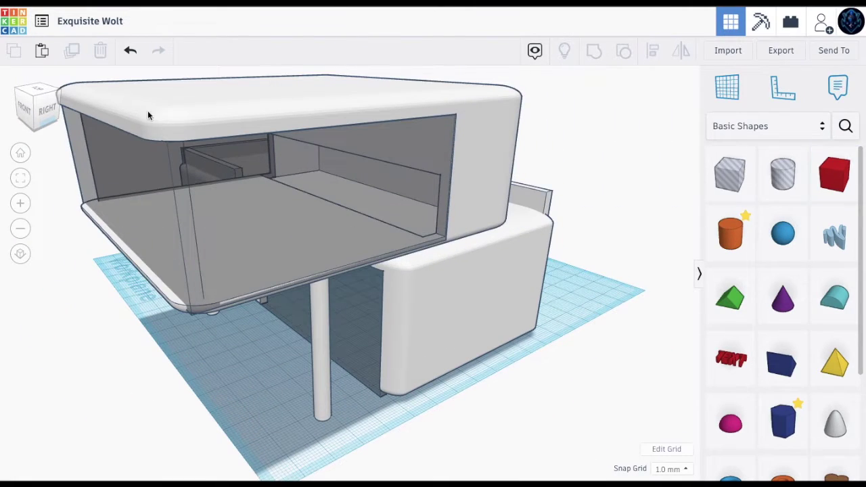
pyautogui.click(33, 102)
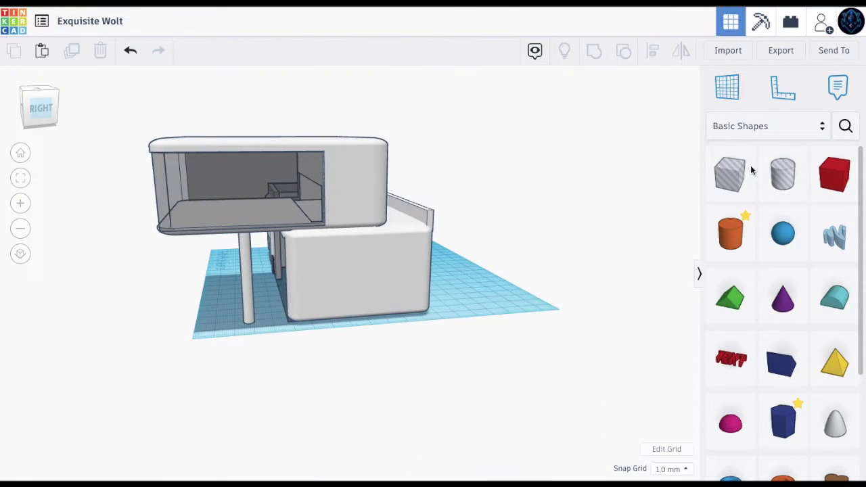
pyautogui.moveTo(816, 163); pyautogui.dragTo(295, 335)
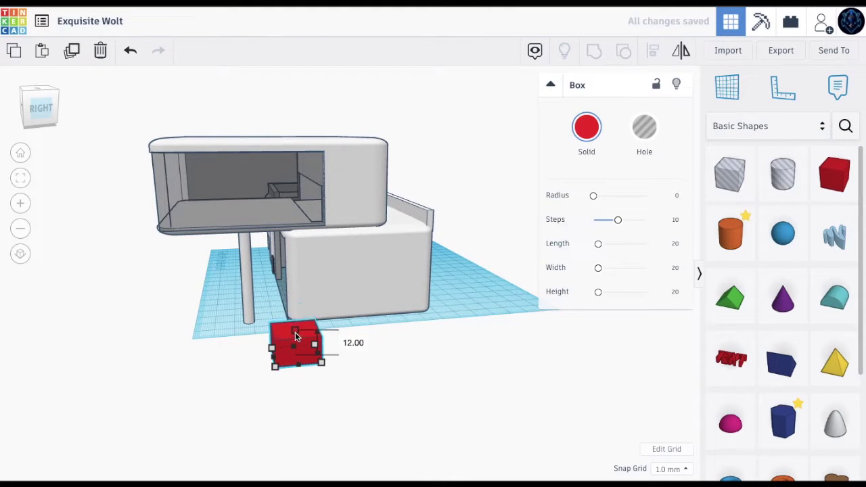
pyautogui.moveTo(310, 366); pyautogui.dragTo(313, 367)
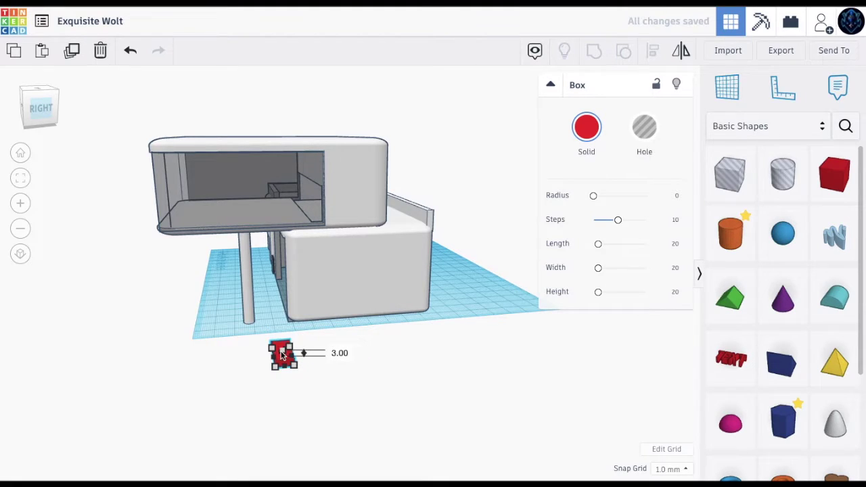
pyautogui.moveTo(283, 354); pyautogui.dragTo(289, 369)
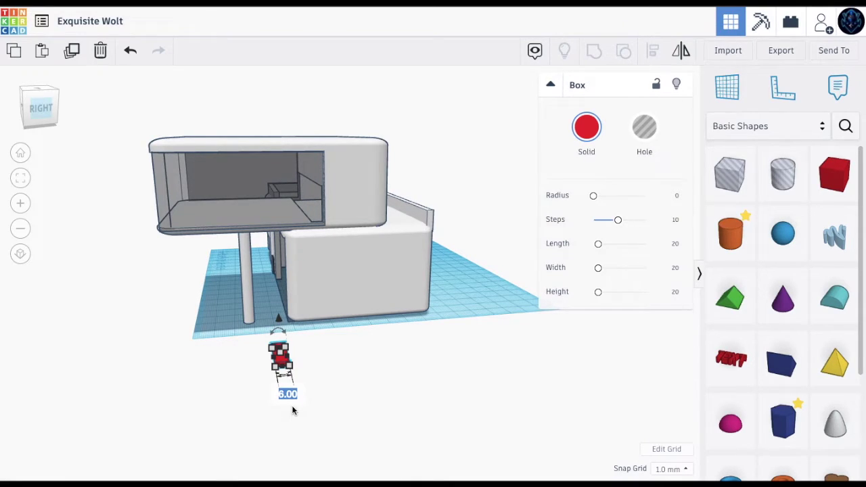
pyautogui.write('3')
pyautogui.press('Return')
# Move the red tread beside the front pillar as the lowest stair step.
pyautogui.click(483, 419)
pyautogui.click(303, 345)
pyautogui.moveTo(302, 344); pyautogui.dragTo(299, 334)
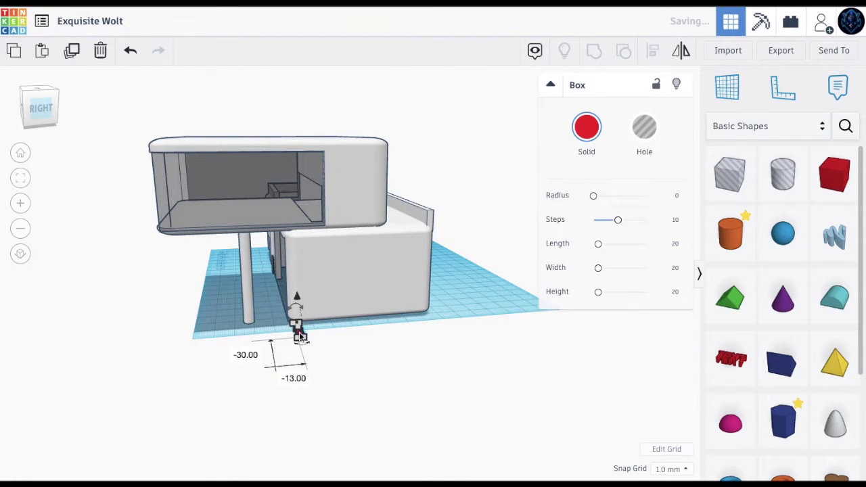
pyautogui.click(349, 351)
pyautogui.scroll(5, 309, 357)
pyautogui.moveTo(253, 387); pyautogui.dragTo(184, 402)
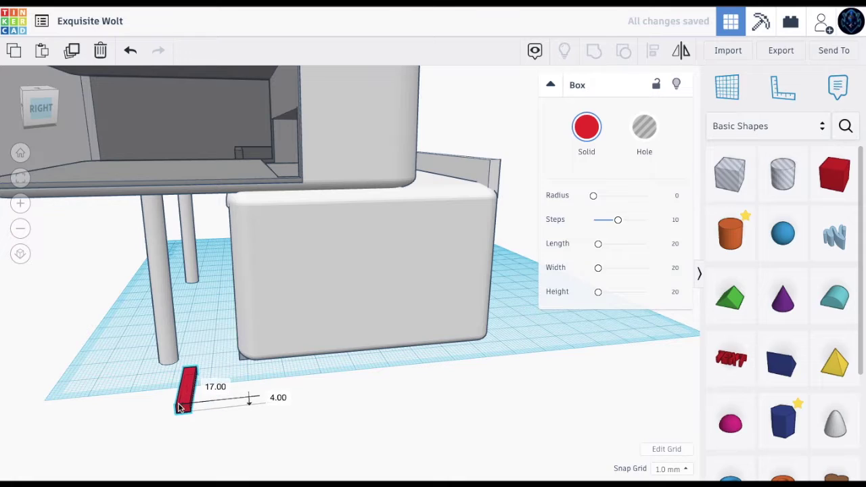
pyautogui.click(244, 422)
# Duplicate the tread twice, offsetting each copy one tread width toward the rear and slightly upward.
pyautogui.click(186, 387)
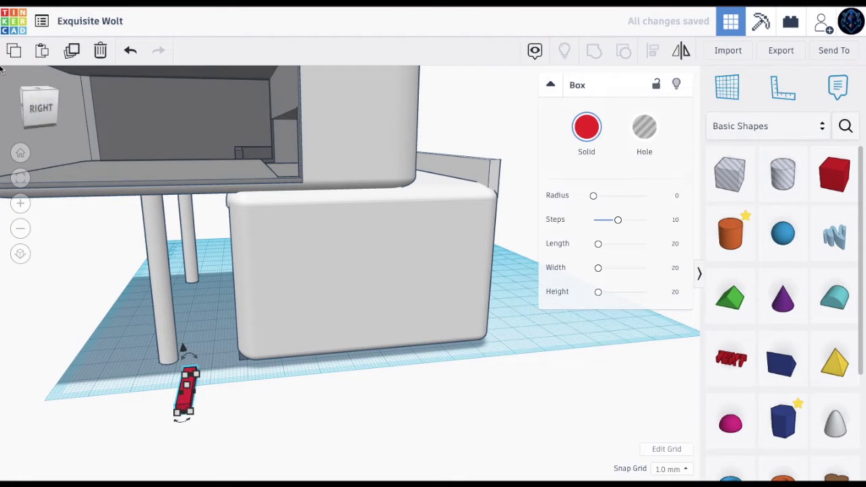
pyautogui.moveTo(183, 351); pyautogui.dragTo(180, 342)
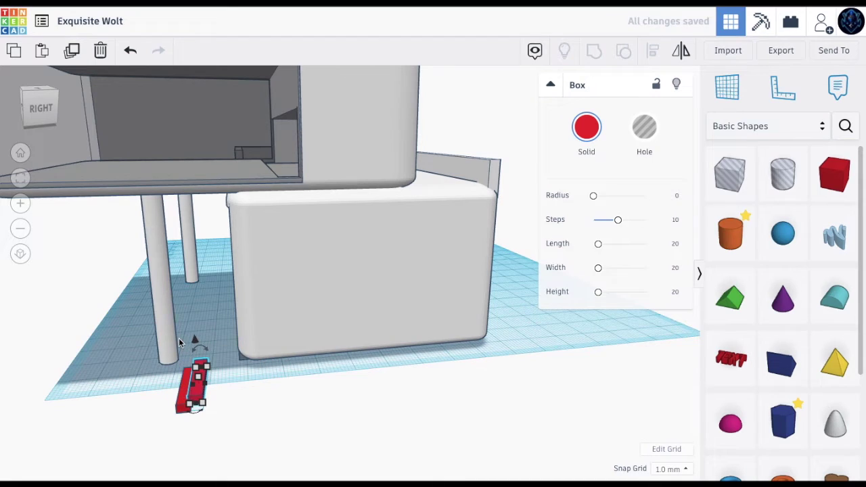
pyautogui.click(267, 420)
pyautogui.moveTo(39, 117); pyautogui.dragTo(39, 125)
pyautogui.click(201, 421)
pyautogui.click(156, 438)
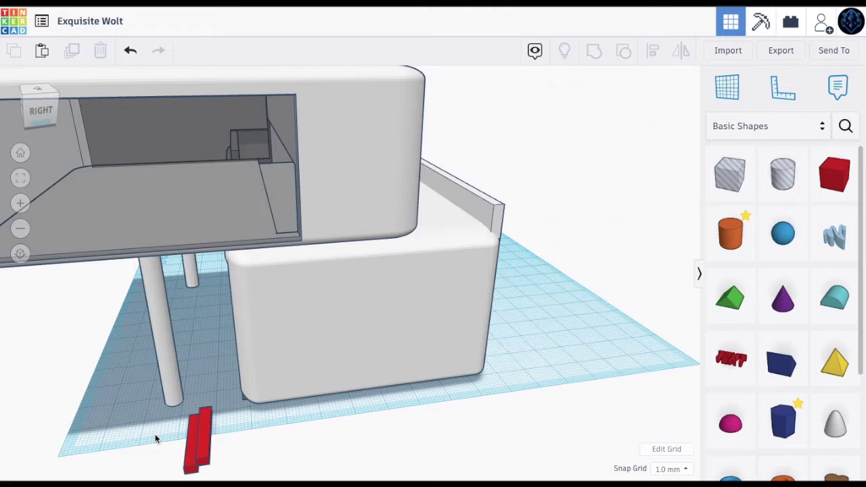
pyautogui.click(201, 443)
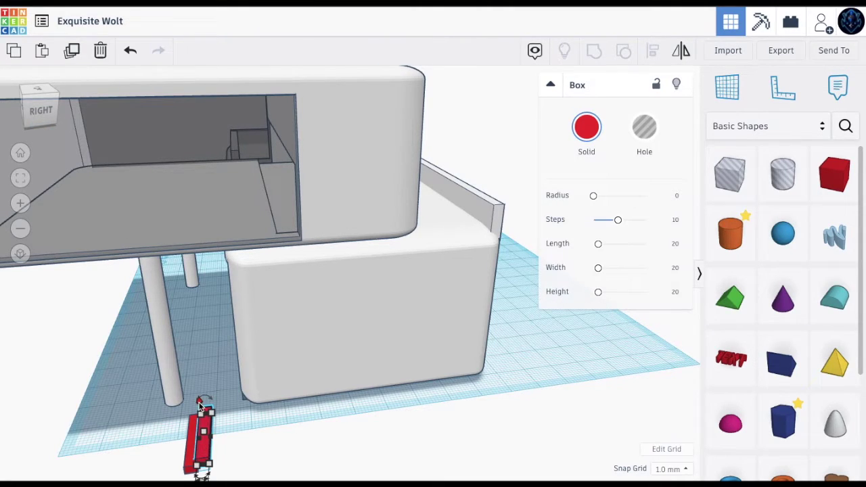
pyautogui.click(72, 49)
pyautogui.click(227, 401)
pyautogui.click(208, 436)
pyautogui.moveTo(200, 401); pyautogui.dragTo(197, 396)
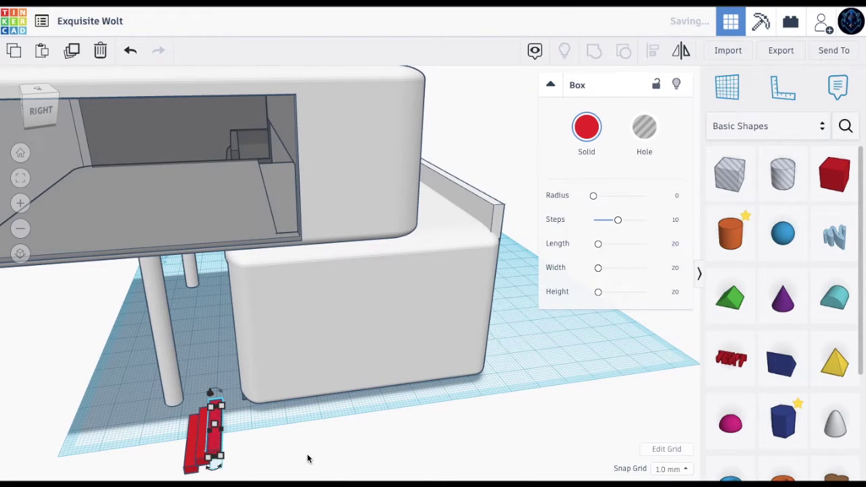
# Repeat the offset duplication of the tread until the flight of stairs reaches the top of the base.
pyautogui.click(71, 50)
pyautogui.click(71, 50)
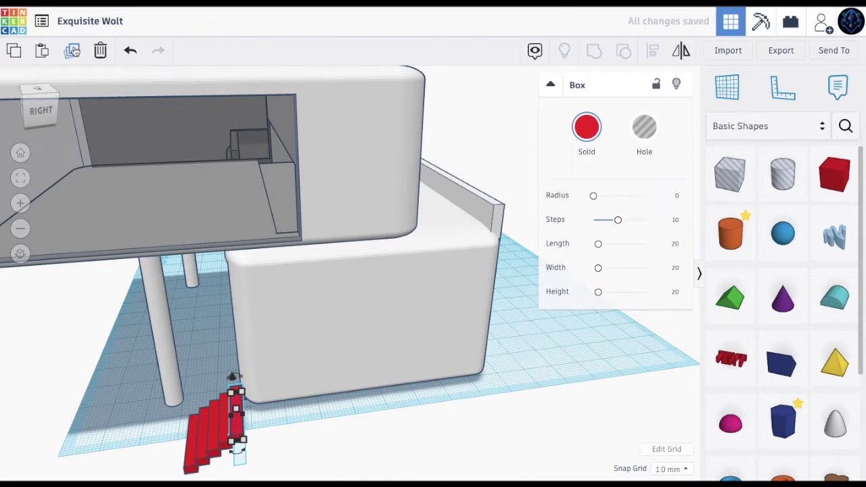
pyautogui.click(72, 50)
pyautogui.click(71, 50)
pyautogui.click(72, 50)
pyautogui.click(73, 50)
pyautogui.click(74, 50)
pyautogui.click(73, 50)
pyautogui.click(74, 50)
pyautogui.click(74, 51)
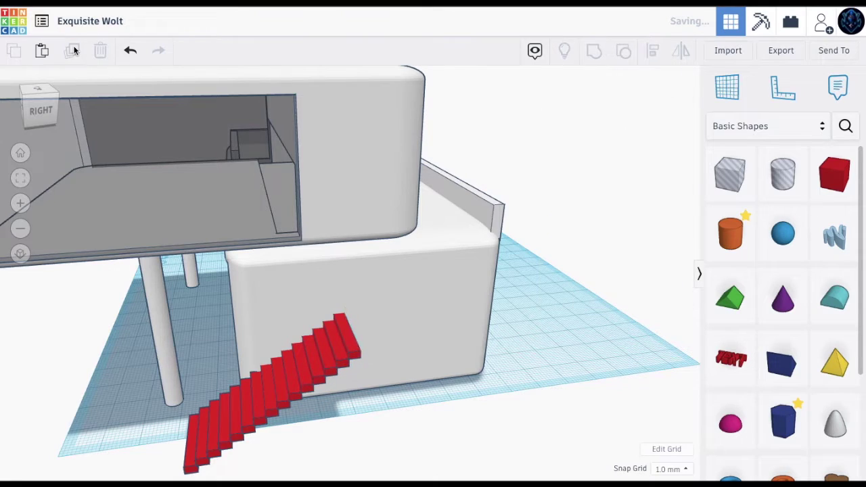
pyautogui.click(74, 50)
pyautogui.click(75, 50)
pyautogui.click(74, 50)
pyautogui.click(74, 50)
pyautogui.click(74, 50)
pyautogui.click(74, 50)
pyautogui.click(75, 50)
pyautogui.click(74, 50)
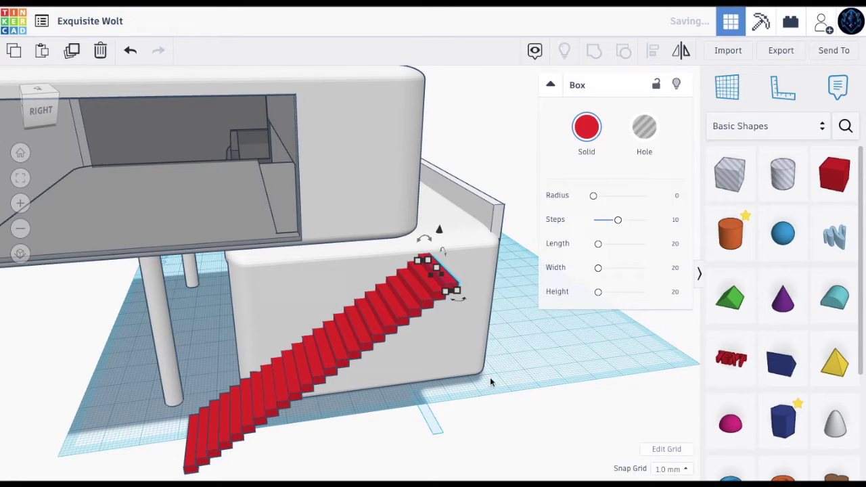
# Select all 23 stair treads and group them into one staircase.
pyautogui.click(531, 425)
pyautogui.moveTo(371, 346); pyautogui.dragTo(398, 323)
pyautogui.moveTo(51, 100); pyautogui.dragTo(29, 104)
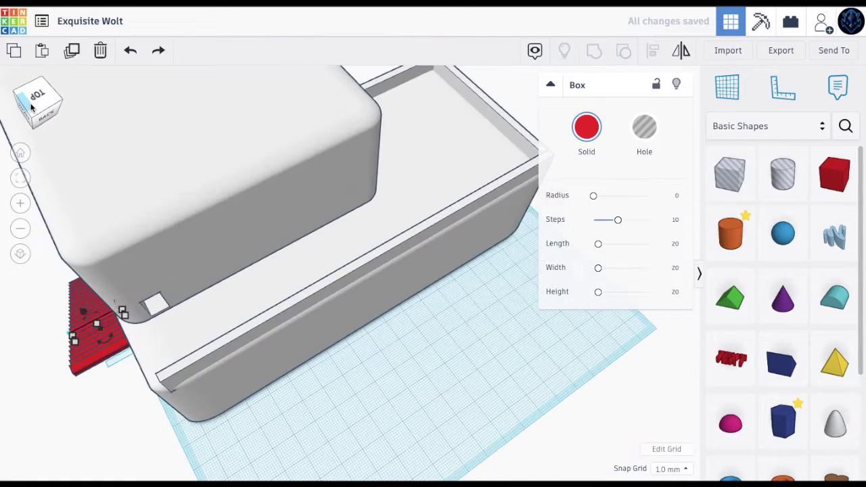
pyautogui.moveTo(98, 392); pyautogui.dragTo(66, 330)
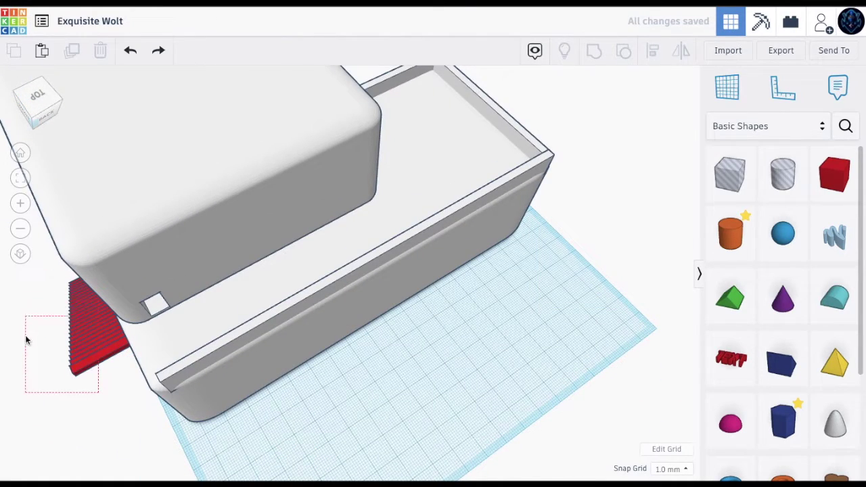
pyautogui.click(71, 377)
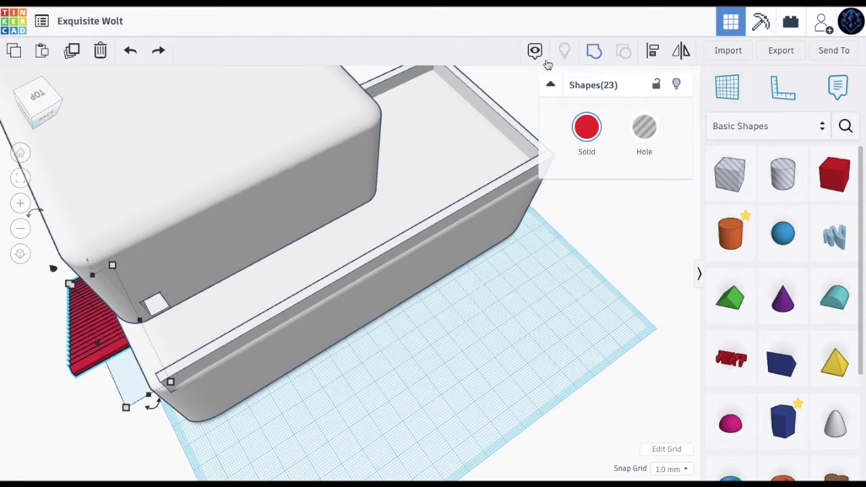
pyautogui.moveTo(59, 99); pyautogui.dragTo(77, 143)
pyautogui.hotkey('ctrl', 'g')
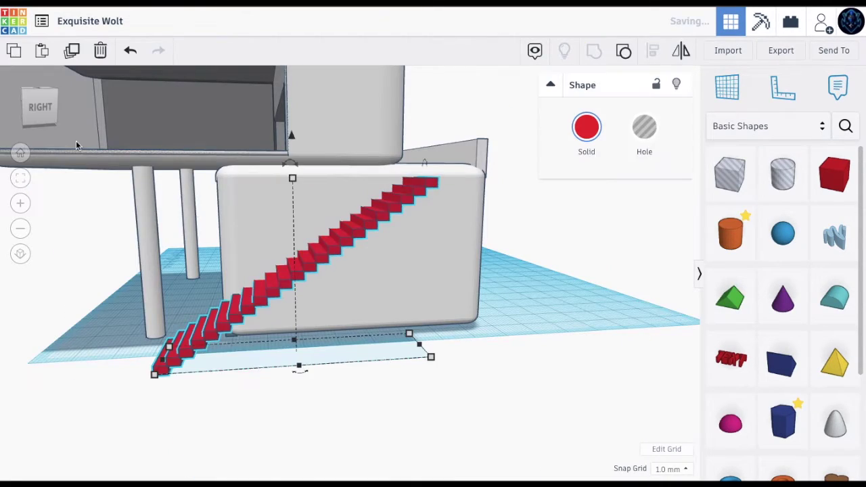
pyautogui.moveTo(43, 108); pyautogui.dragTo(140, 182)
pyautogui.click(466, 418)
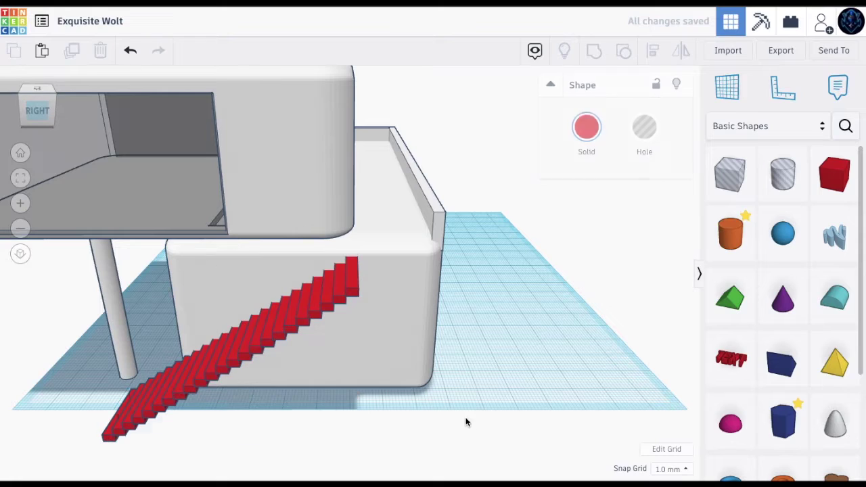
# Move the grouped staircase against the wall of the base's unrailed short end.
pyautogui.click(347, 279)
pyautogui.moveTo(348, 278); pyautogui.dragTo(349, 287)
pyautogui.click(50, 122)
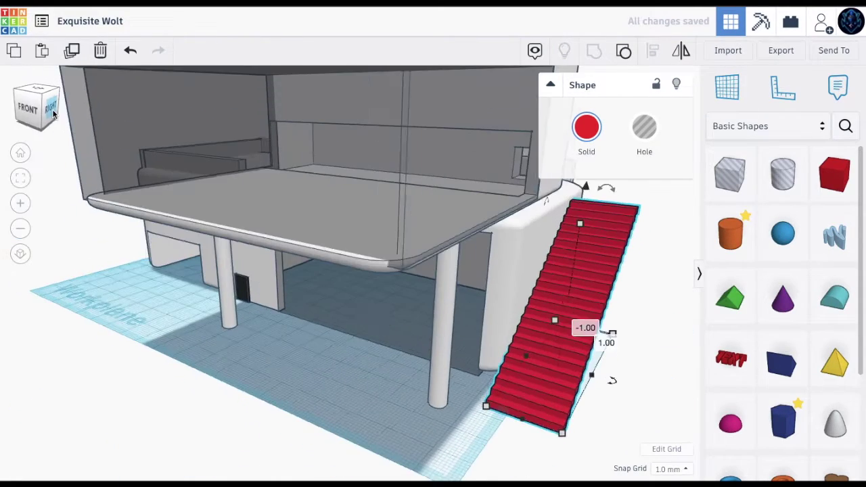
pyautogui.moveTo(582, 384); pyautogui.dragTo(563, 375)
pyautogui.click(621, 418)
pyautogui.click(48, 108)
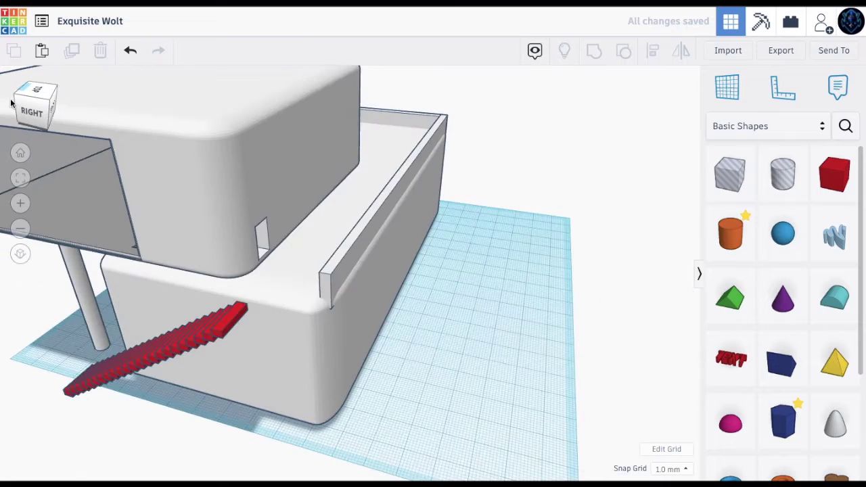
pyautogui.click(316, 312)
pyautogui.moveTo(196, 319); pyautogui.dragTo(194, 324)
pyautogui.click(563, 401)
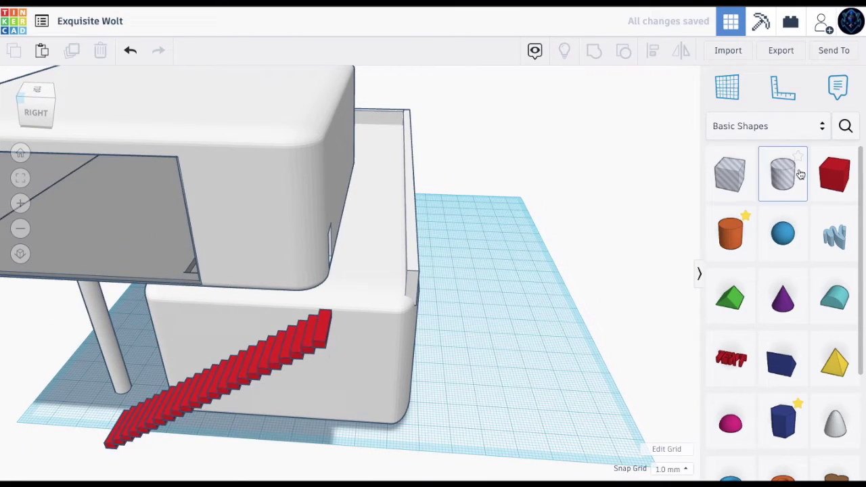
# Add a red box, flatten it into a landing and position it at the top of the staircase against the base.
pyautogui.moveTo(833, 175); pyautogui.dragTo(339, 428)
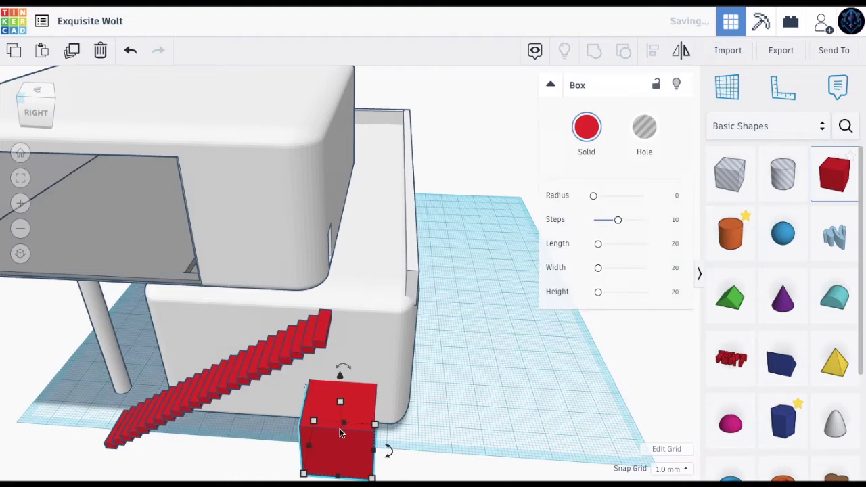
pyautogui.moveTo(340, 398); pyautogui.dragTo(342, 296)
pyautogui.press('Right')
pyautogui.press('Right')
pyautogui.press('Right')
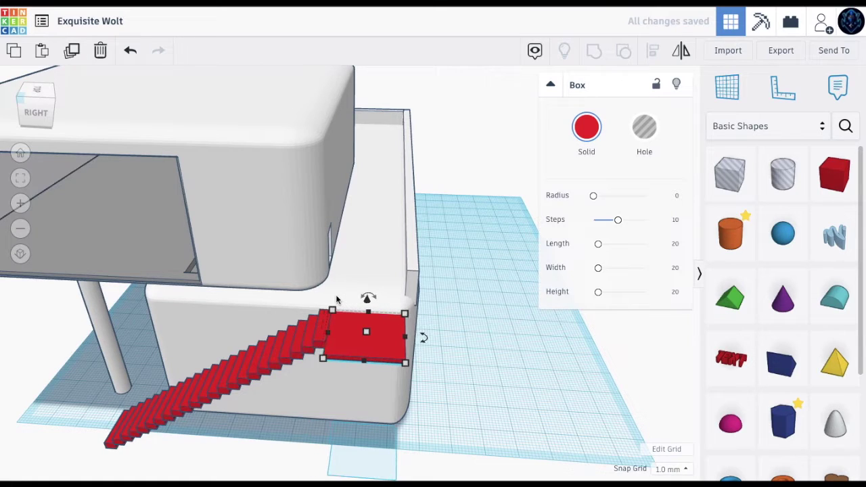
# Thicken the red landing and lower it by 2 mm at the top of the staircase.
pyautogui.click(505, 408)
pyautogui.moveTo(48, 104); pyautogui.dragTo(46, 104)
pyautogui.click(315, 305)
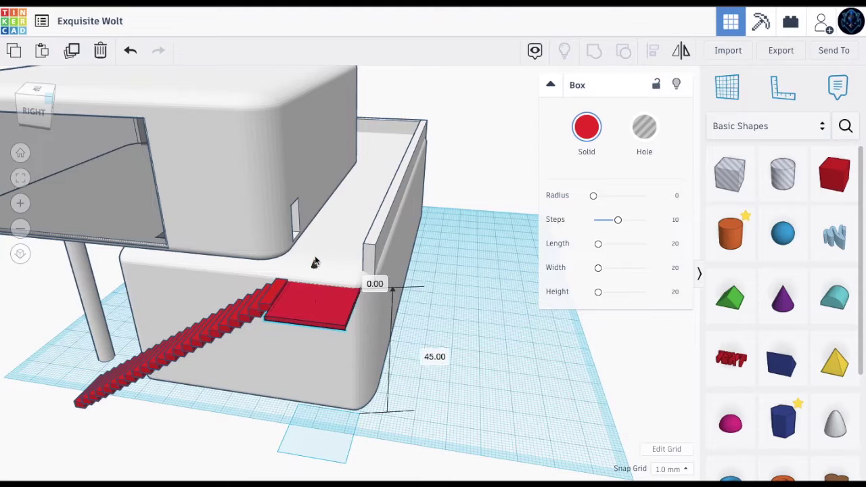
pyautogui.click(482, 379)
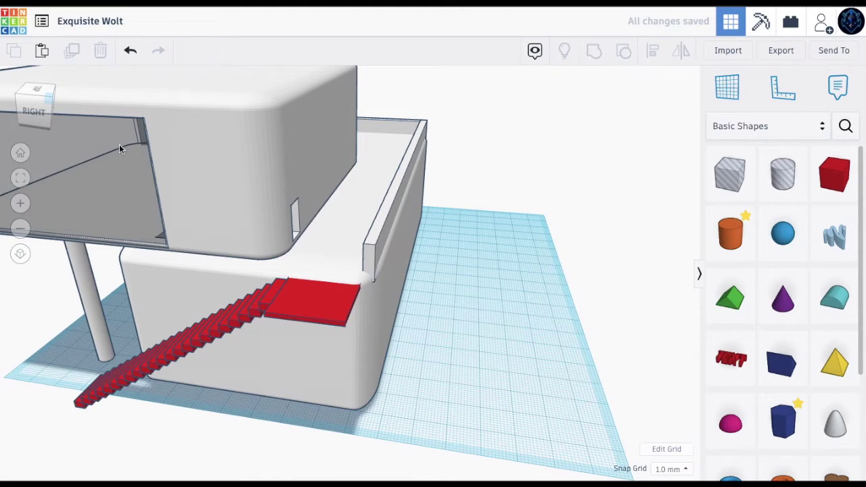
pyautogui.click(40, 100)
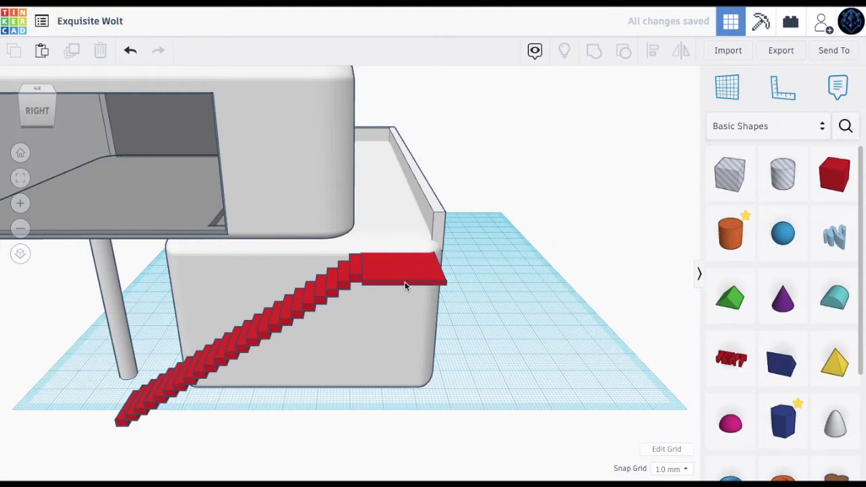
pyautogui.click(406, 284)
pyautogui.moveTo(405, 290); pyautogui.dragTo(400, 254)
pyautogui.moveTo(401, 218); pyautogui.dragTo(401, 227)
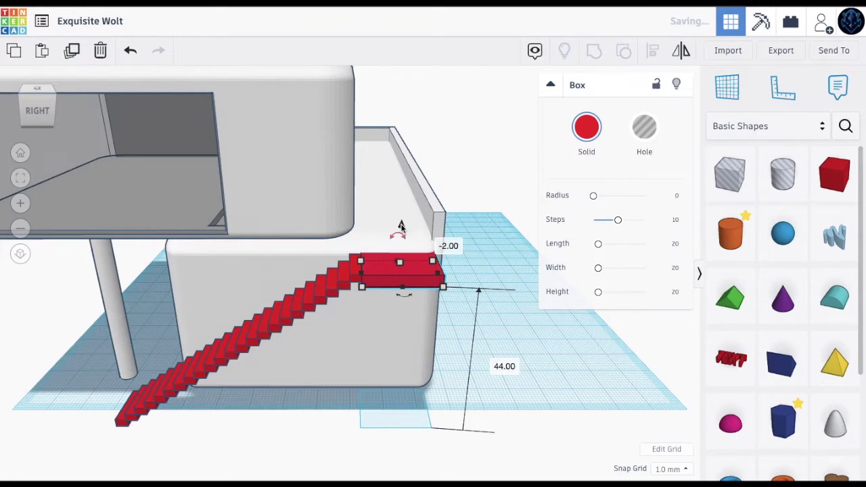
pyautogui.click(571, 357)
# Group the landing with the staircase and colour the combined shape white.
pyautogui.moveTo(31, 108); pyautogui.dragTo(16, 109)
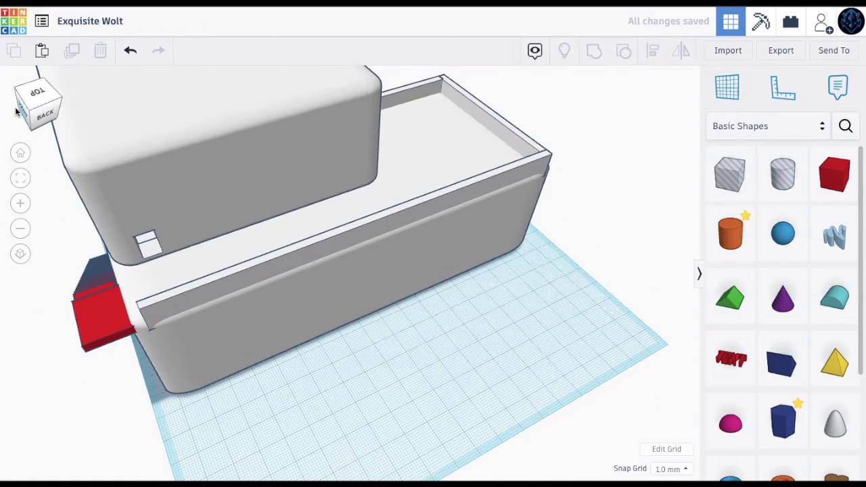
pyautogui.moveTo(77, 291); pyautogui.dragTo(76, 285)
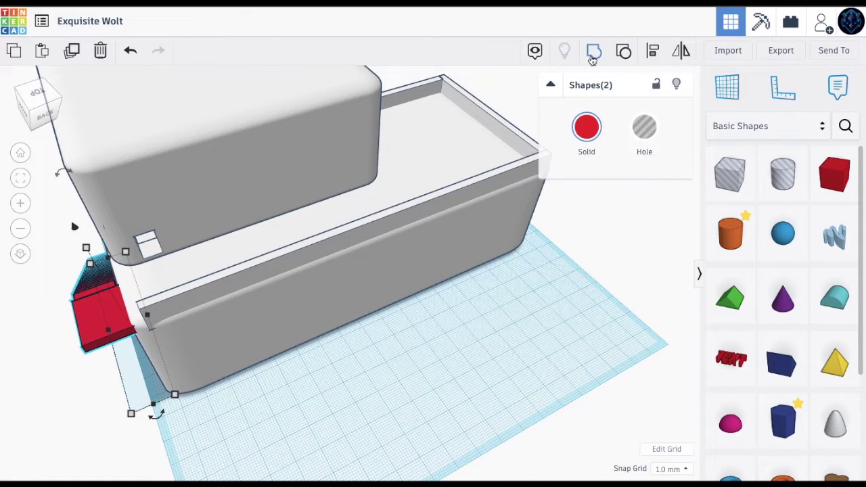
pyautogui.click(593, 57)
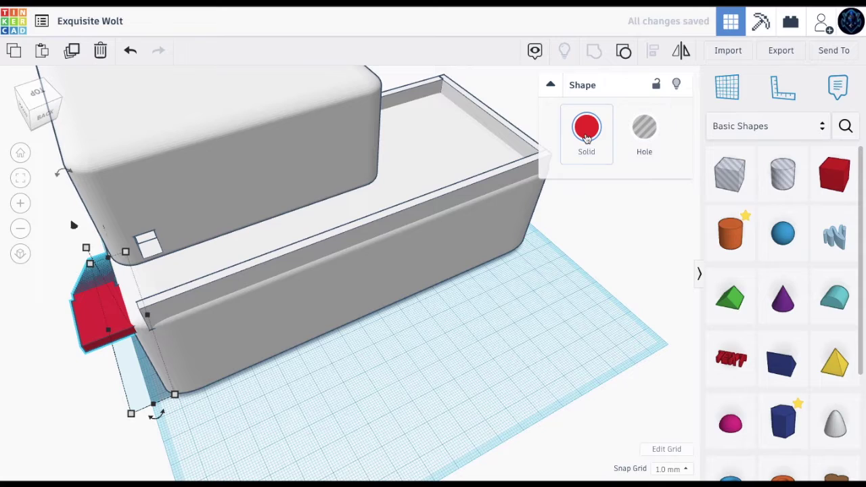
pyautogui.click(586, 127)
pyautogui.click(787, 215)
pyautogui.click(430, 387)
# Select all 12 shapes of the house and move them together about 12 mm left and 31 mm back on the workplane.
pyautogui.moveTo(28, 108); pyautogui.dragTo(64, 102)
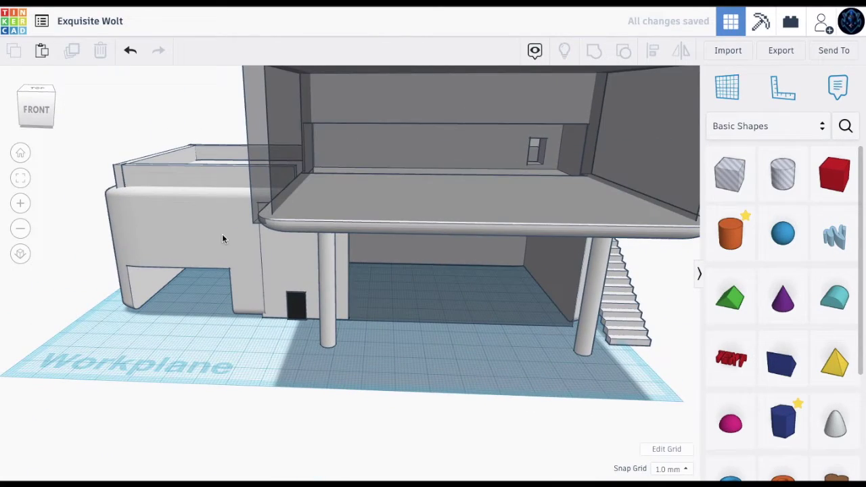
pyautogui.scroll(-5, 222, 233)
pyautogui.moveTo(140, 172); pyautogui.dragTo(524, 351)
pyautogui.moveTo(557, 356)
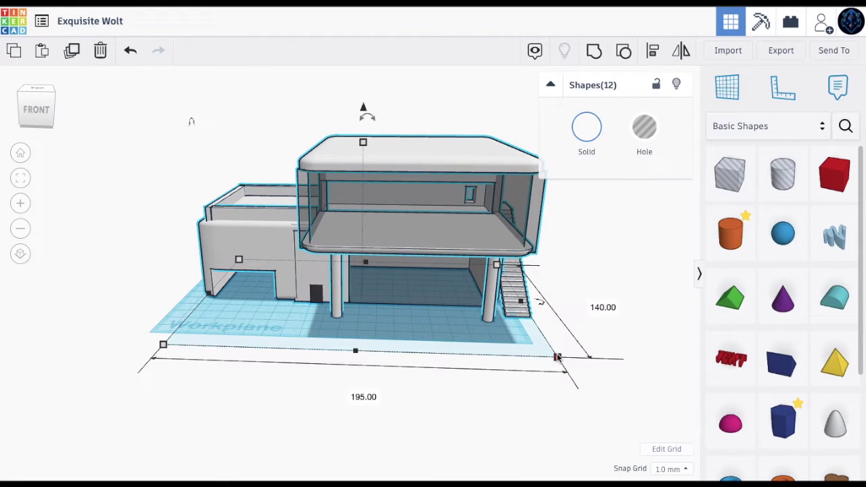
pyautogui.moveTo(443, 229); pyautogui.dragTo(412, 212)
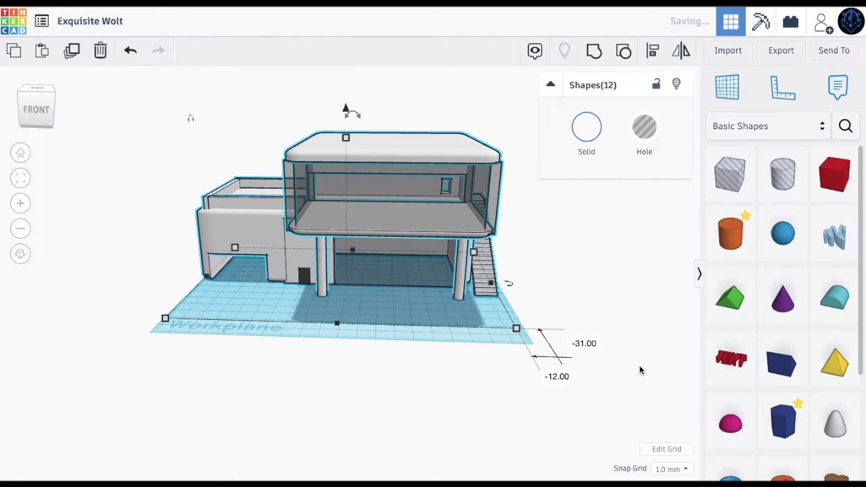
pyautogui.click(592, 291)
# Add a solid red box in front of the house and set its height to 1 mm.
pyautogui.scroll(5, 272, 261)
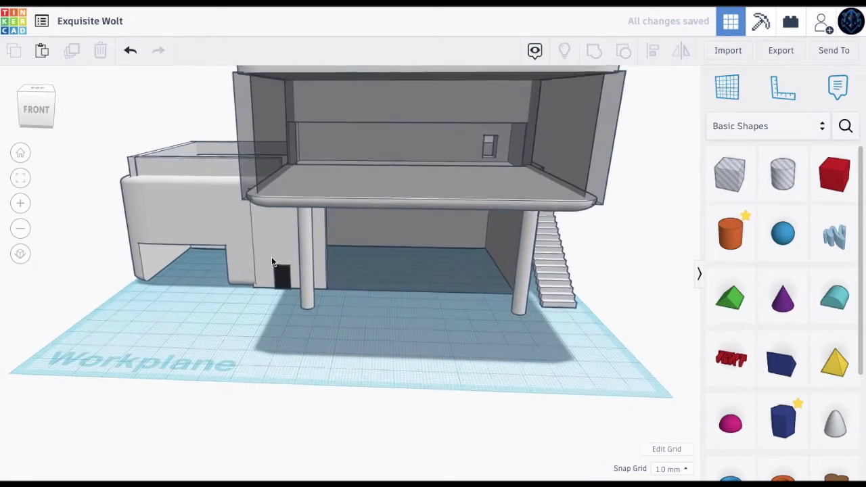
pyautogui.moveTo(729, 172); pyautogui.dragTo(165, 356)
pyautogui.click(588, 136)
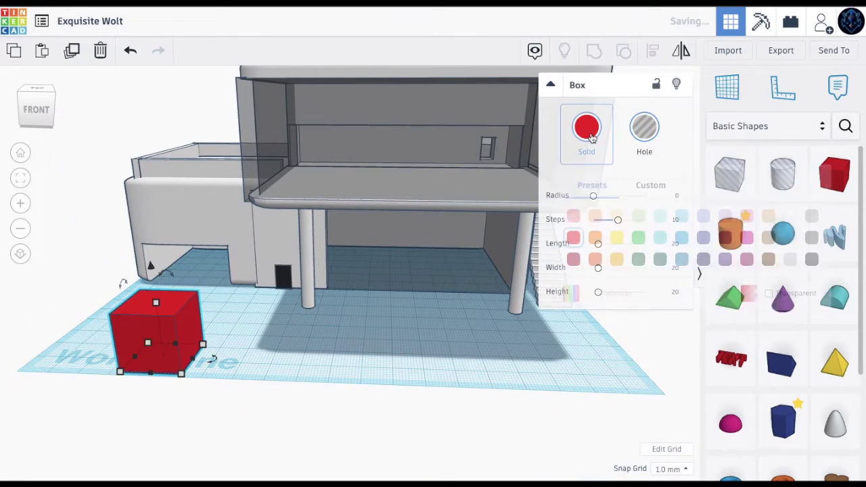
pyautogui.click(237, 330)
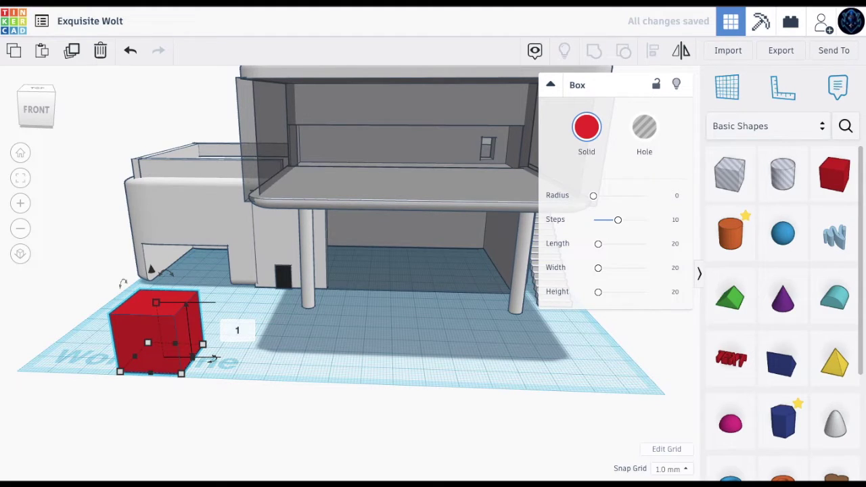
pyautogui.write('1')
pyautogui.press('Return')
# Stretch the thin red box into a ground slab beneath the house, about 190 mm wide and 212 mm deep.
pyautogui.click(169, 350)
pyautogui.moveTo(206, 371); pyautogui.dragTo(645, 399)
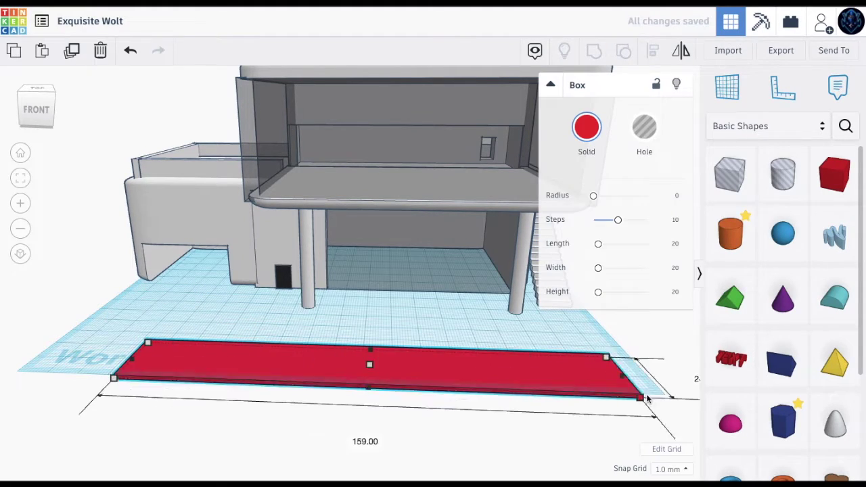
pyautogui.moveTo(116, 375); pyautogui.dragTo(44, 369)
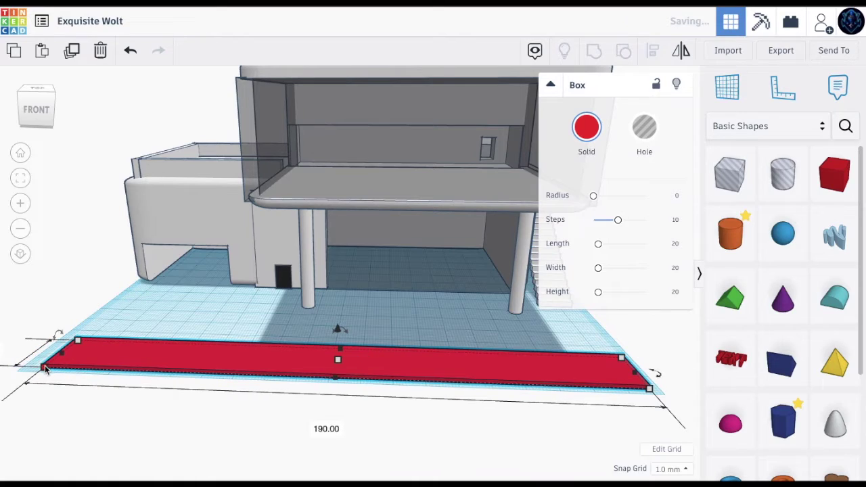
pyautogui.moveTo(338, 359); pyautogui.dragTo(338, 218)
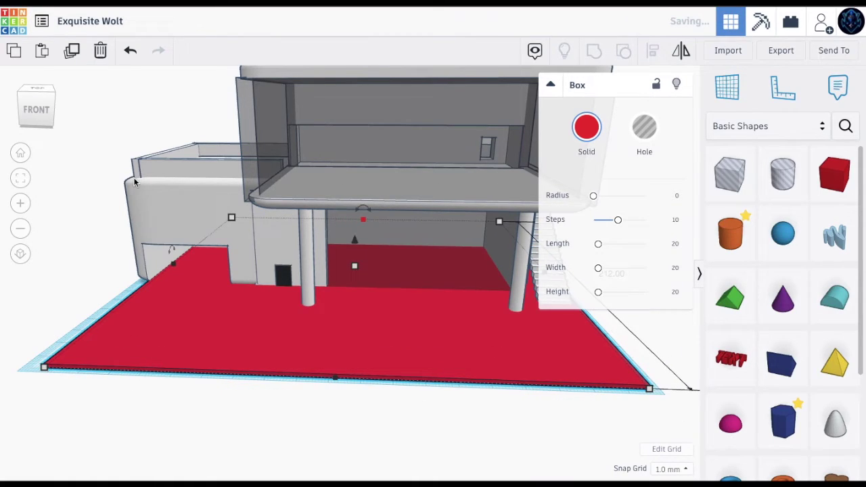
pyautogui.moveTo(171, 267); pyautogui.dragTo(155, 264)
# Pull in the ground slab's rear edge and adjust its front edge to fit around the house.
pyautogui.moveTo(30, 112); pyautogui.dragTo(0, 120)
pyautogui.scroll(-5, 220, 250)
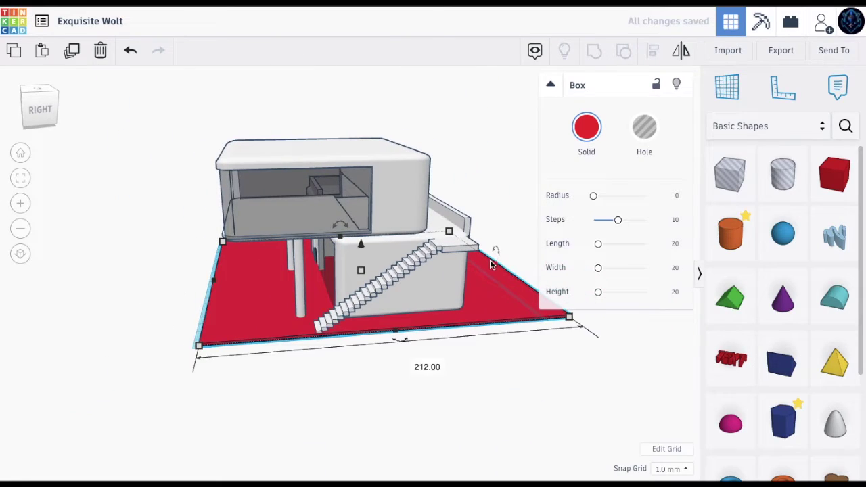
pyautogui.moveTo(490, 262); pyautogui.dragTo(462, 270)
pyautogui.click(76, 124)
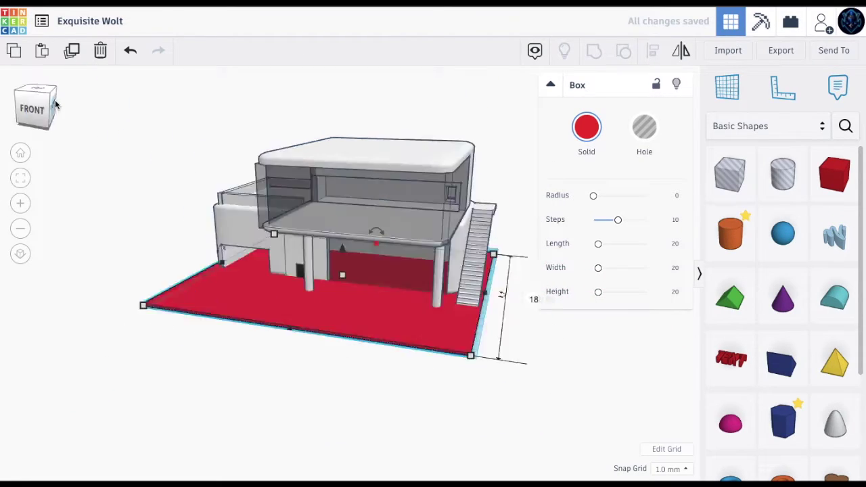
pyautogui.click(332, 344)
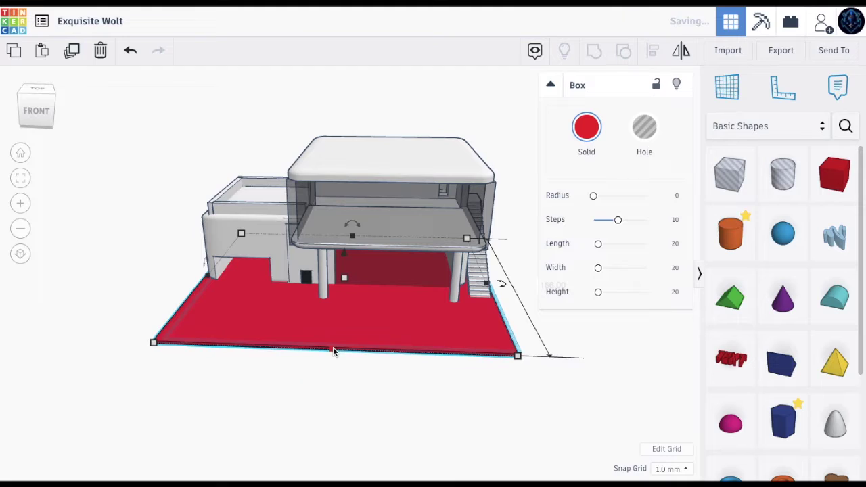
pyautogui.click(337, 391)
# Add a tube in front of the ground slab and set its wall thickness to 1.
pyautogui.scroll(-2, 800, 281)
pyautogui.scroll(-3, 800, 281)
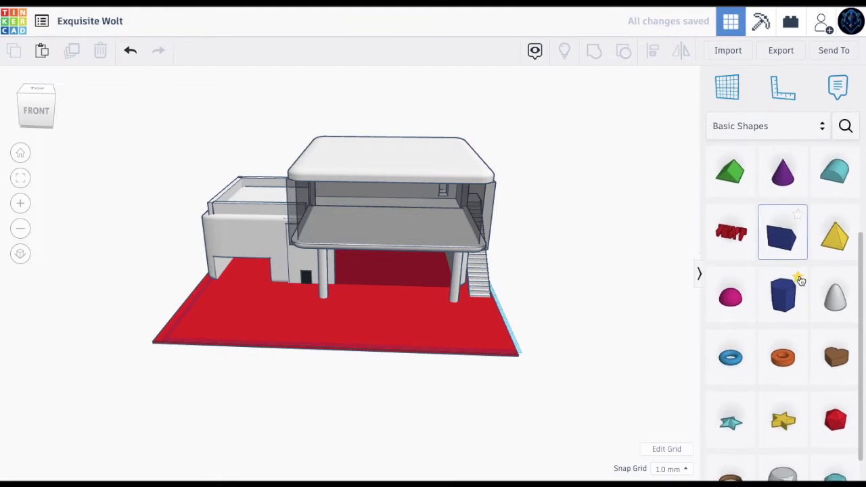
pyautogui.moveTo(783, 326); pyautogui.dragTo(301, 418)
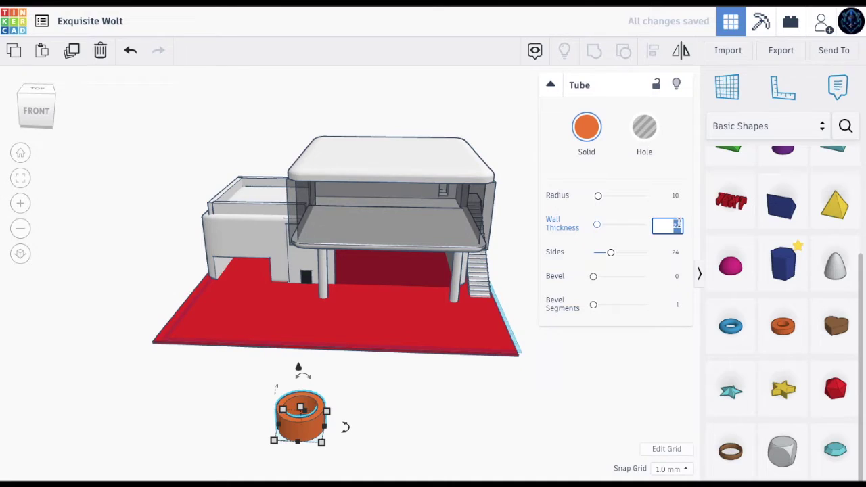
pyautogui.click(466, 408)
# Stretch the tube into an oval ring about 90 mm wide and 52 mm deep, and flatten it to 3 mm high.
pyautogui.click(313, 429)
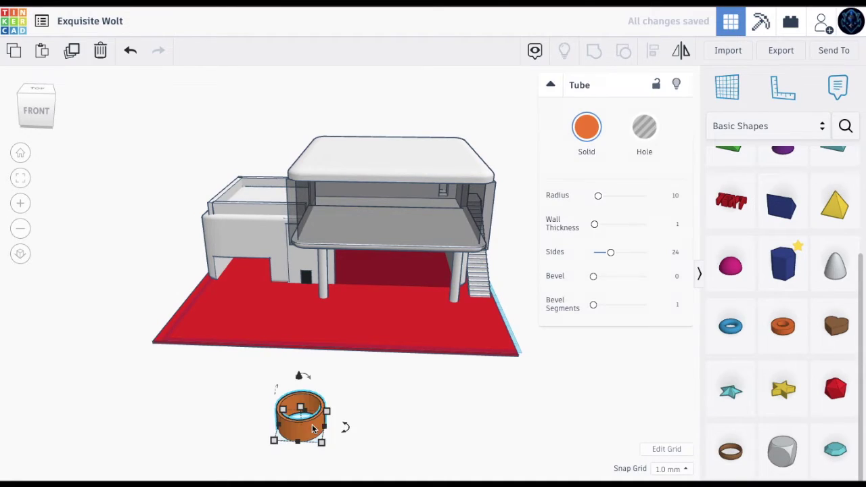
pyautogui.moveTo(330, 433); pyautogui.dragTo(491, 449)
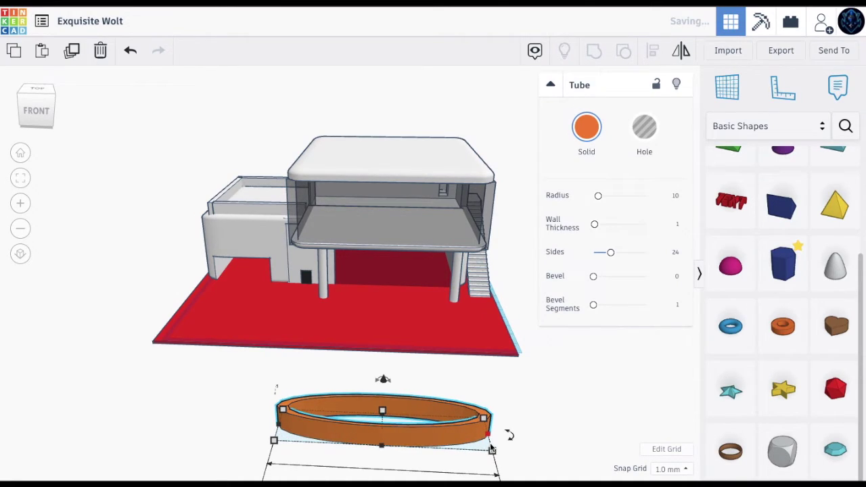
pyautogui.scroll(-3, 381, 448)
pyautogui.moveTo(367, 373); pyautogui.dragTo(365, 395)
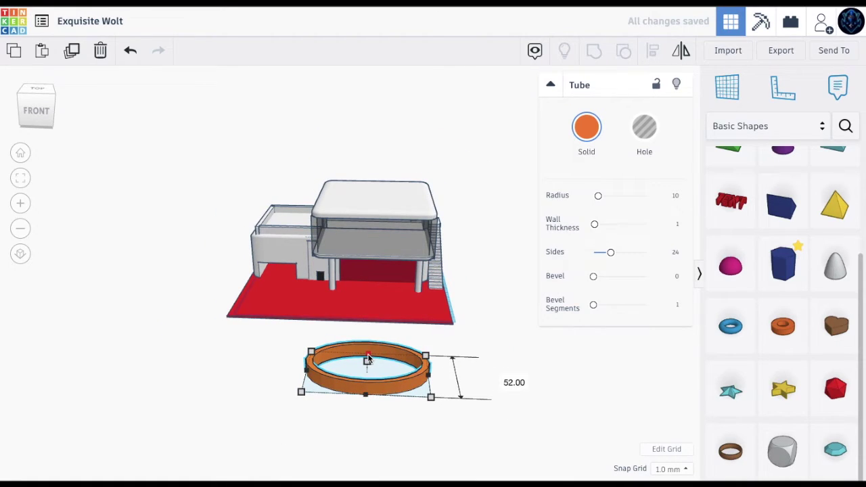
pyautogui.moveTo(368, 362)
pyautogui.mouseDown()
pyautogui.moveTo(368, 384)
pyautogui.moveTo(367, 372)
pyautogui.mouseUp()
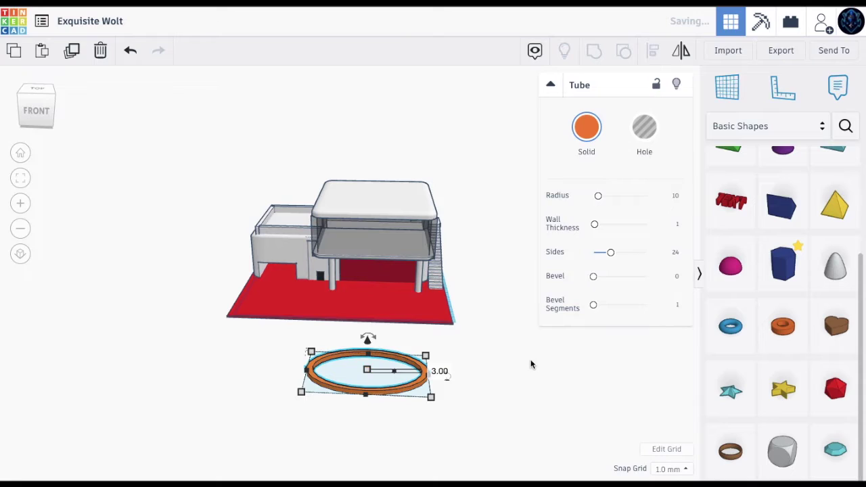
# Smooth the oval ring by raising its number of sides to 64.
pyautogui.click(530, 361)
pyautogui.scroll(2, 373, 361)
pyautogui.scroll(2, 372, 364)
pyautogui.click(367, 413)
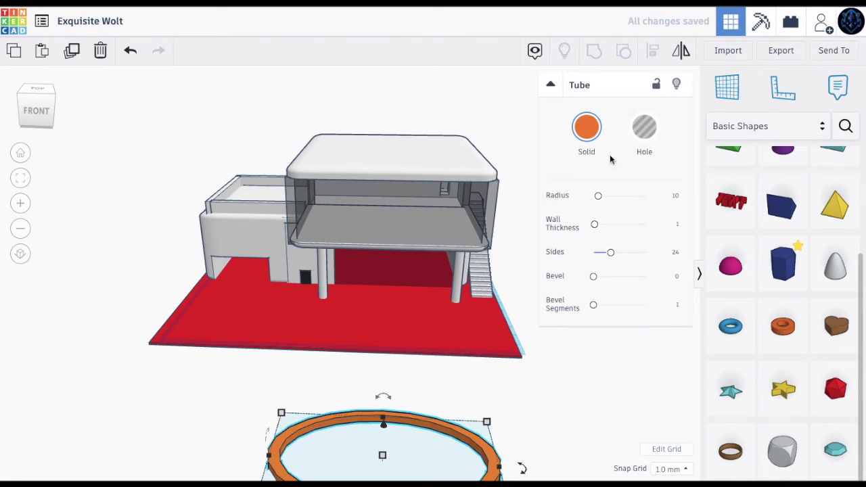
pyautogui.moveTo(610, 254); pyautogui.dragTo(645, 252)
pyautogui.click(594, 402)
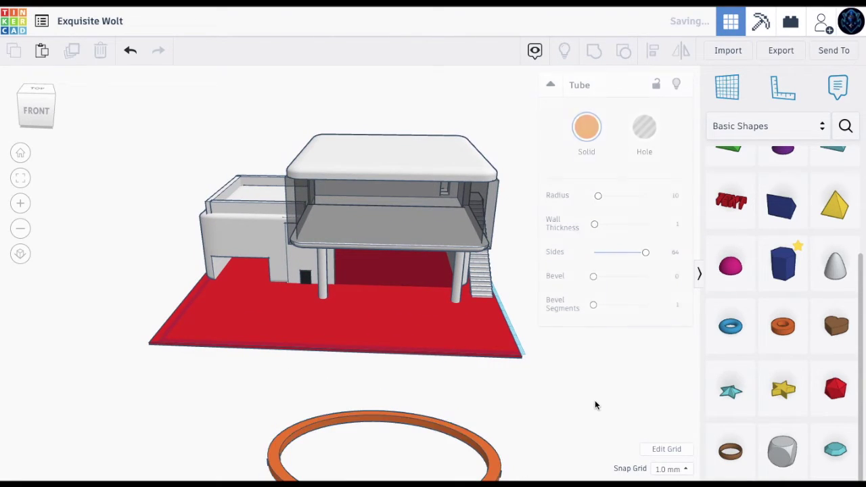
# Move the oval ring onto the red slab in front of the house's pillars and overhanging floor.
pyautogui.click(402, 419)
pyautogui.moveTo(383, 456)
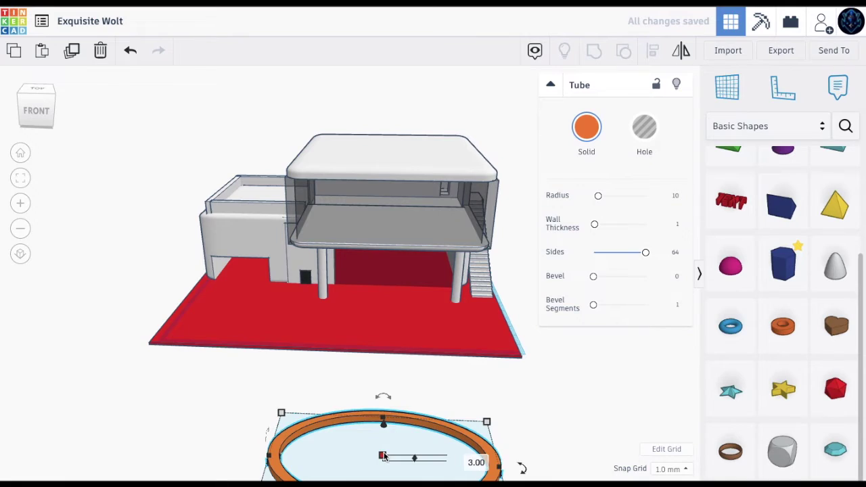
pyautogui.scroll(-3, 383, 456)
pyautogui.moveTo(392, 401); pyautogui.dragTo(404, 320)
pyautogui.scroll(3, 311, 328)
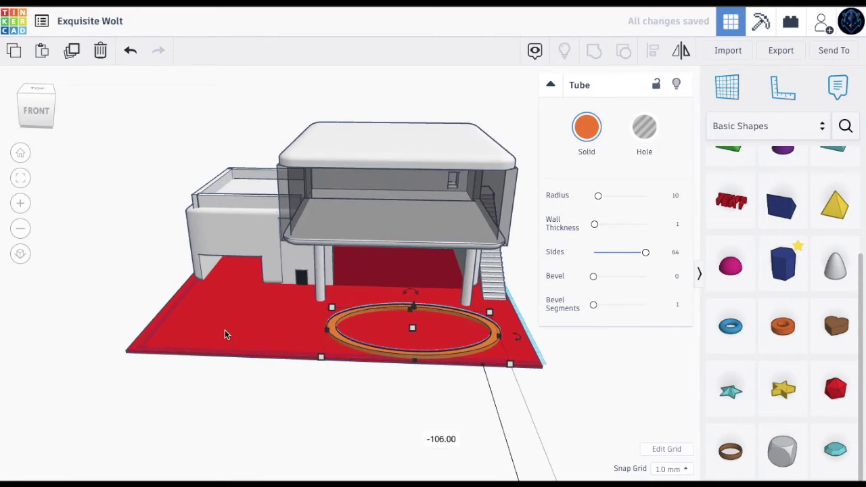
pyautogui.click(618, 397)
# Add a cylinder in front of the slab, flatten it into a thin disc and set its sides to 64.
pyautogui.scroll(3, 783, 305)
pyautogui.moveTo(730, 232); pyautogui.dragTo(283, 376)
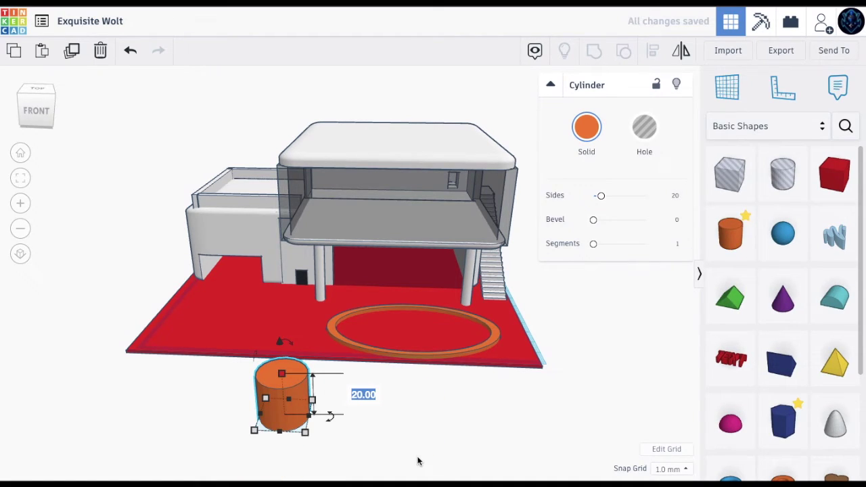
pyautogui.press('Return')
pyautogui.moveTo(603, 197); pyautogui.dragTo(645, 196)
# Colour the flat disc medium blue.
pyautogui.click(576, 134)
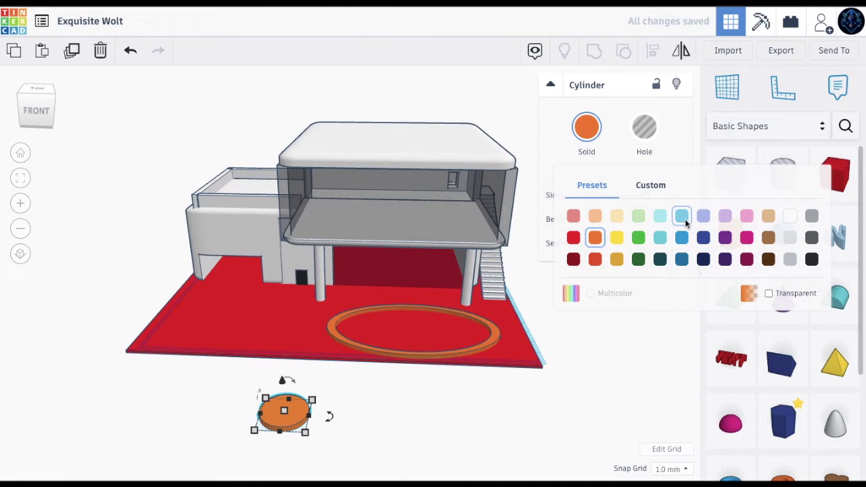
pyautogui.click(681, 237)
pyautogui.click(594, 140)
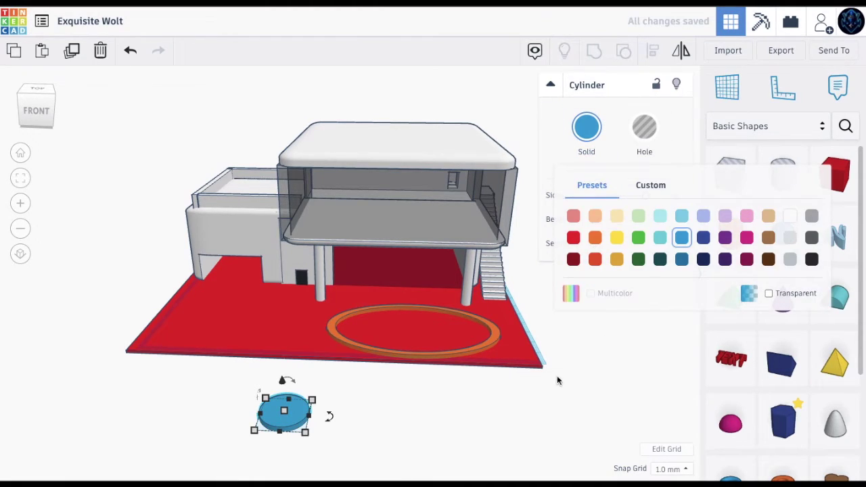
pyautogui.click(326, 377)
# Check the oval ring's width and set the blue disc's width to 90 mm to match.
pyautogui.click(283, 416)
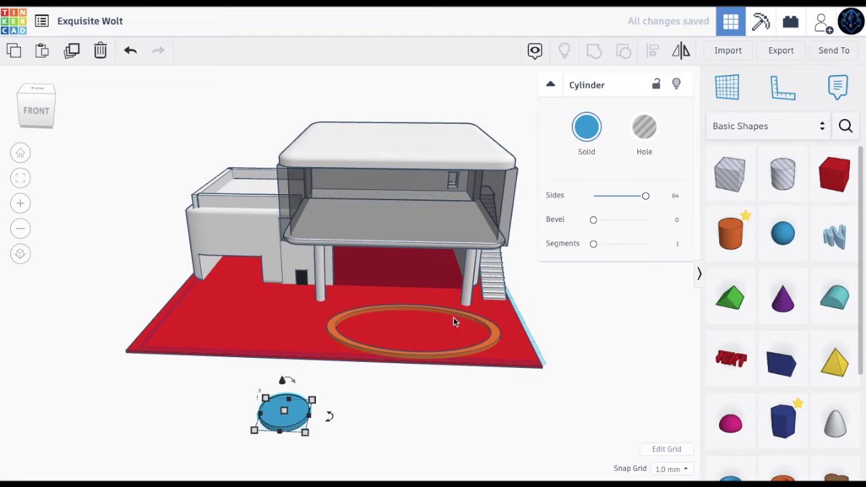
pyautogui.click(464, 347)
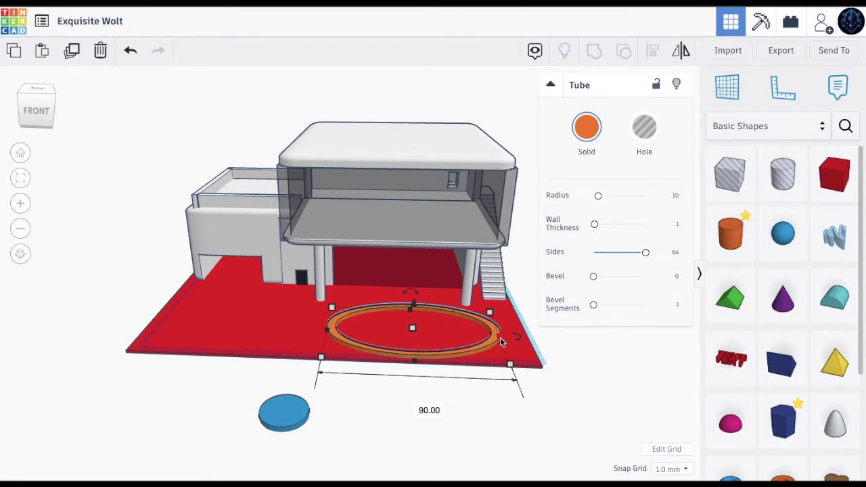
pyautogui.click(278, 417)
pyautogui.scroll(-3, 306, 418)
pyautogui.write('90')
pyautogui.press('Return')
pyautogui.click(429, 448)
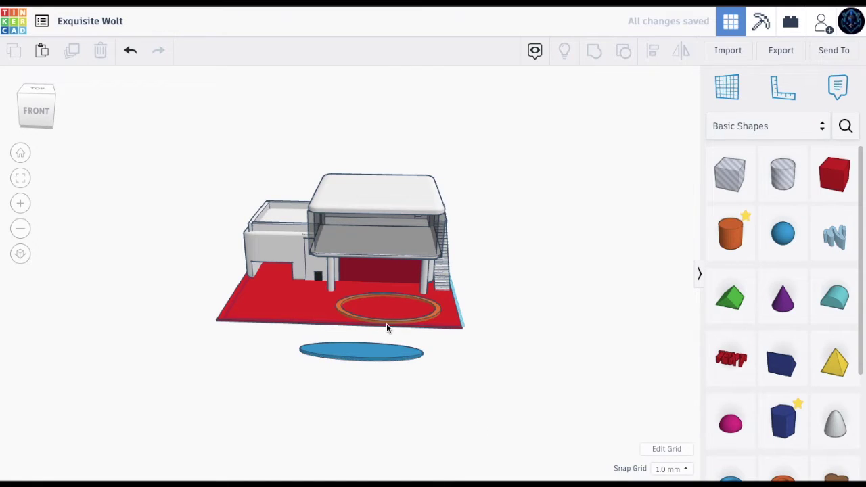
# Set the blue disc's depth to 51.2 mm and its width to 89.2 mm.
pyautogui.click(387, 324)
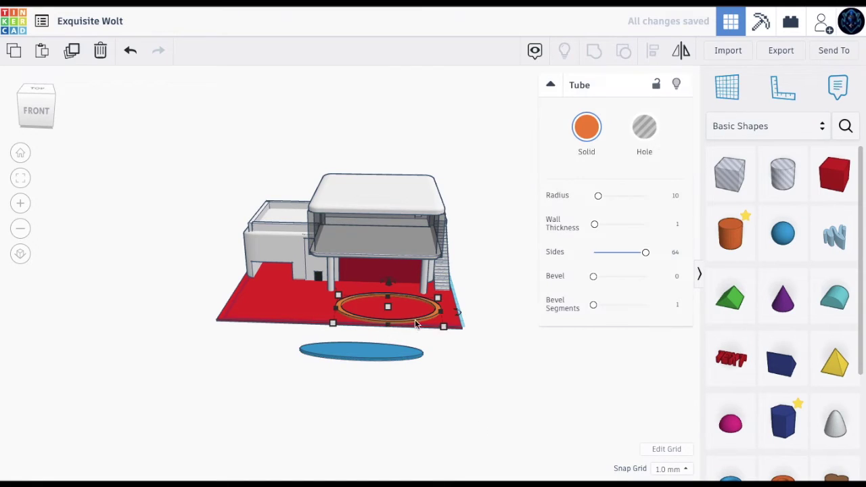
pyautogui.click(341, 354)
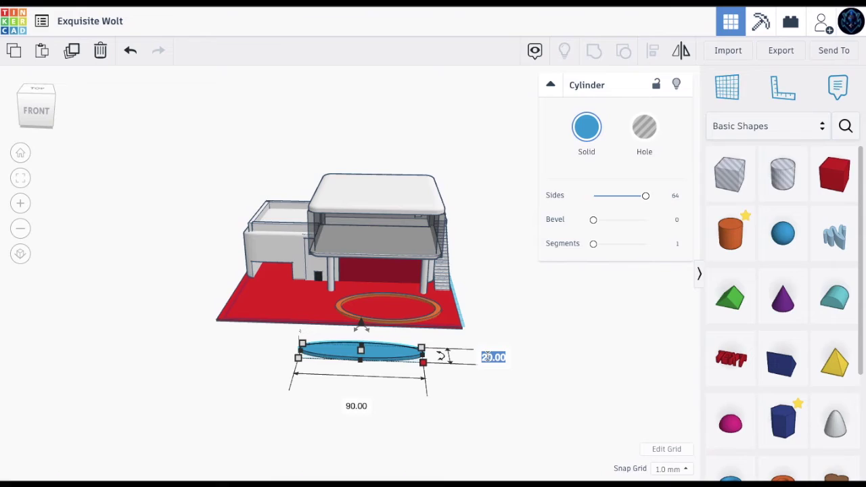
pyautogui.press('Return')
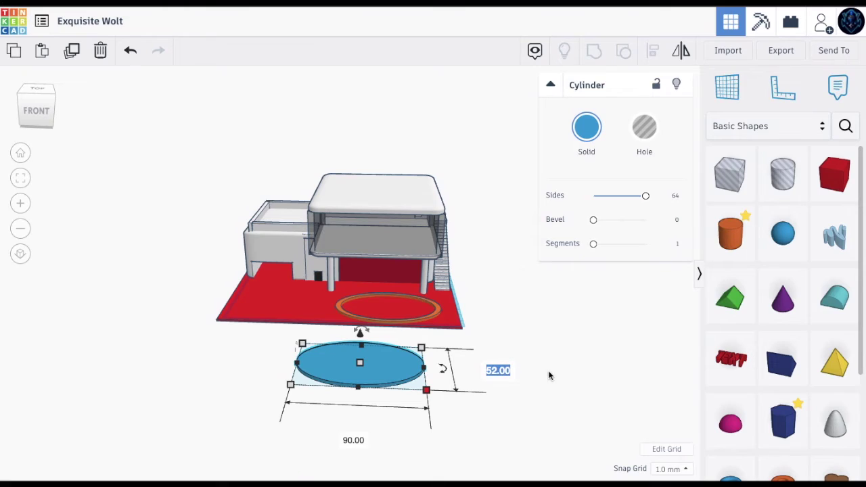
pyautogui.write('51.2')
pyautogui.press('Return')
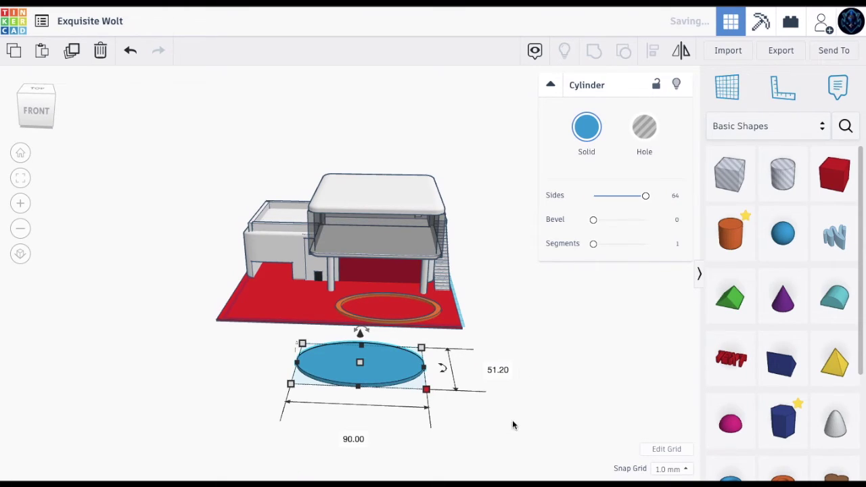
pyautogui.write('89.2')
pyautogui.press('Return')
pyautogui.click(503, 426)
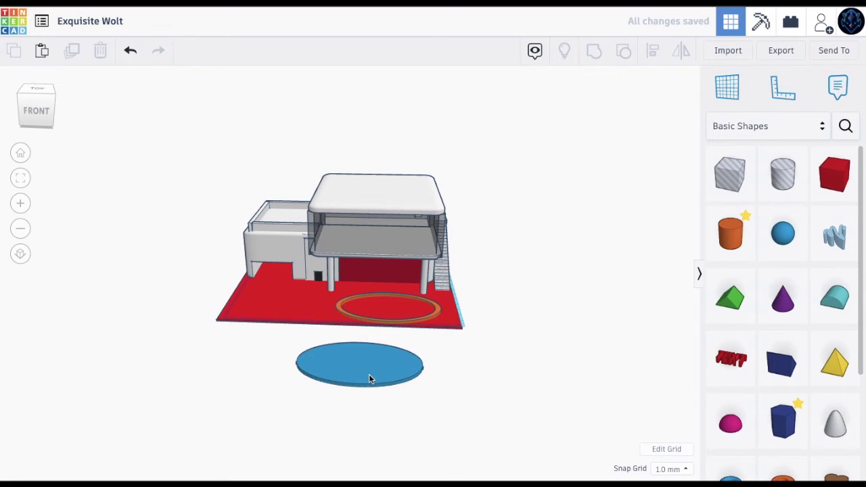
# Move the oval ring off the red slab to the open area beside the blue disc.
pyautogui.click(369, 374)
pyautogui.click(399, 319)
pyautogui.click(422, 319)
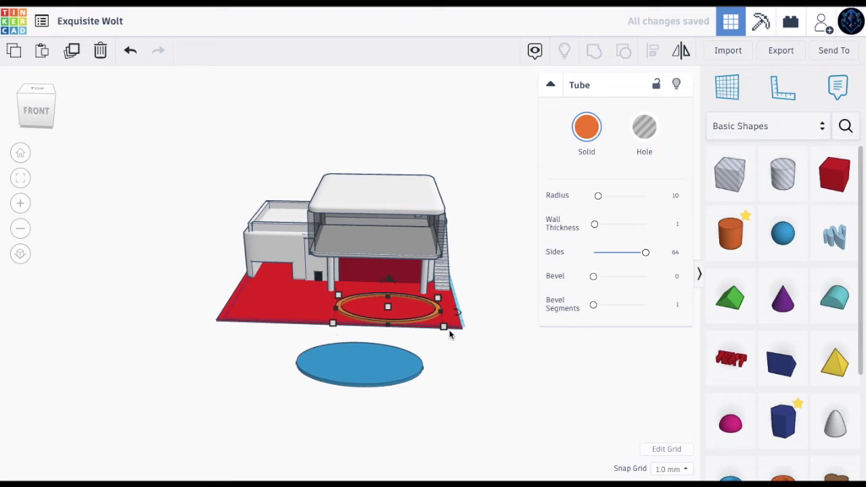
pyautogui.press('Down')
pyautogui.press('Down')
pyautogui.press('Down')
pyautogui.press('Down')
pyautogui.press('Down')
pyautogui.press('Down')
pyautogui.press('Down')
pyautogui.press('Down')
pyautogui.press('Down')
pyautogui.press('Down')
pyautogui.press('Down')
pyautogui.press('Down')
pyautogui.press('Right')
pyautogui.press('Right')
pyautogui.press('Right')
pyautogui.press('Right')
pyautogui.press('Right')
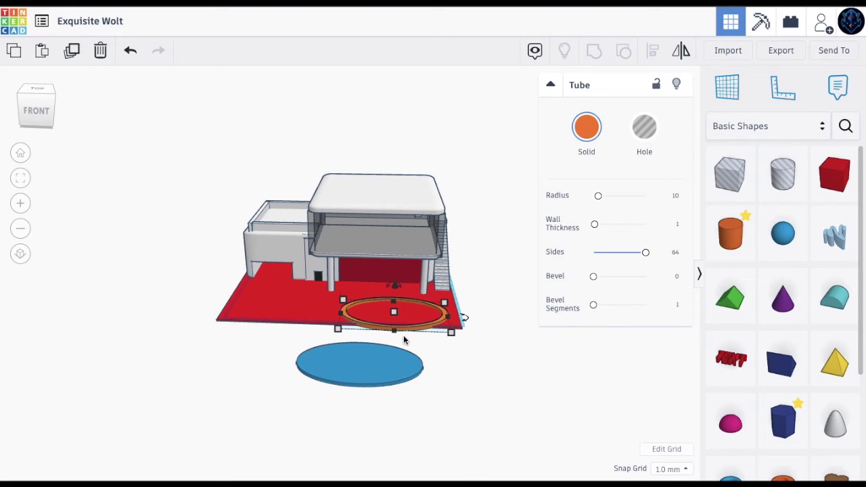
pyautogui.moveTo(406, 329); pyautogui.dragTo(453, 380)
pyautogui.click(234, 357)
# Align the oval ring and the blue disc so that they share the same centre.
pyautogui.moveTo(35, 117); pyautogui.dragTo(10, 130)
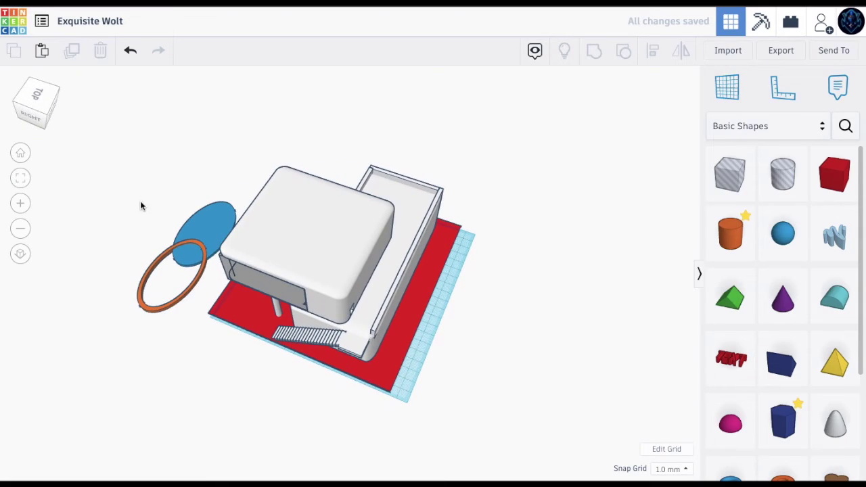
pyautogui.moveTo(192, 281); pyautogui.dragTo(192, 282)
pyautogui.click(652, 52)
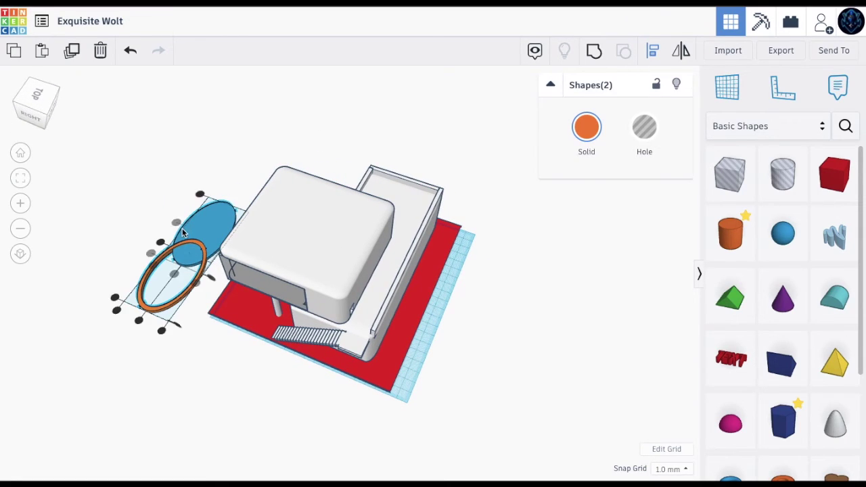
pyautogui.click(159, 244)
pyautogui.click(101, 338)
# Colour the oval ring and the red ground slab white.
pyautogui.click(167, 286)
pyautogui.click(587, 133)
pyautogui.click(791, 217)
pyautogui.moveTo(41, 104); pyautogui.dragTo(56, 109)
pyautogui.click(228, 264)
pyautogui.click(586, 128)
pyautogui.click(789, 218)
pyautogui.moveTo(38, 108); pyautogui.dragTo(74, 169)
pyautogui.click(115, 384)
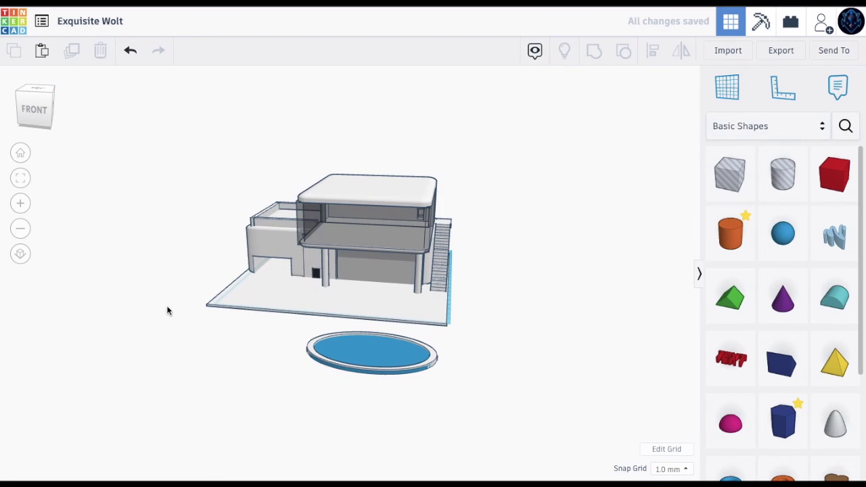
# Move the ring and blue disc together onto the slab's front edge area, in front of the house's pillars.
pyautogui.moveTo(41, 110); pyautogui.dragTo(31, 112)
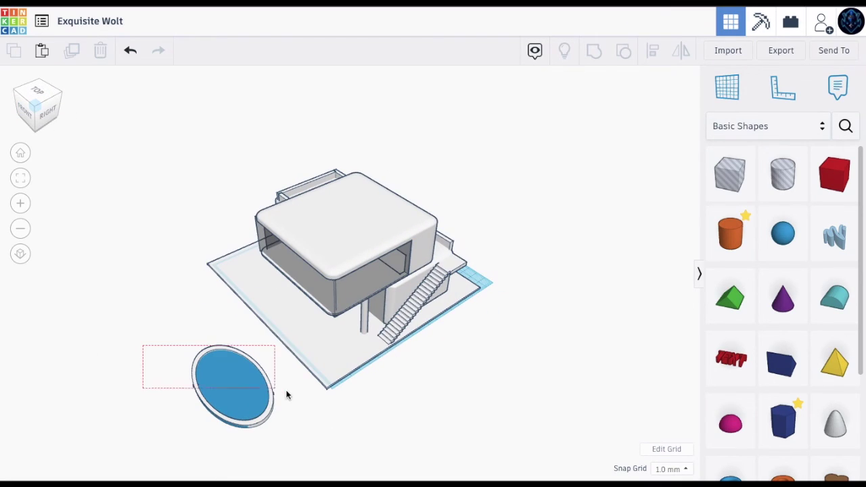
pyautogui.moveTo(273, 390); pyautogui.dragTo(276, 395)
pyautogui.click(324, 454)
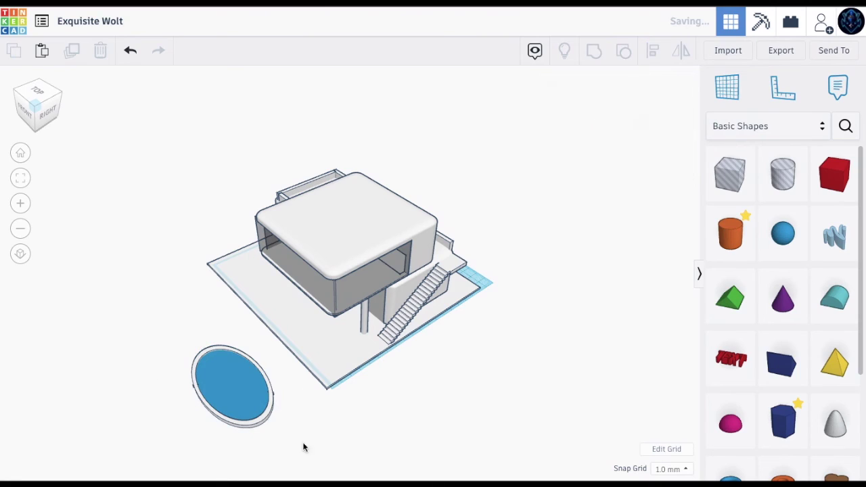
pyautogui.moveTo(295, 404); pyautogui.dragTo(327, 348)
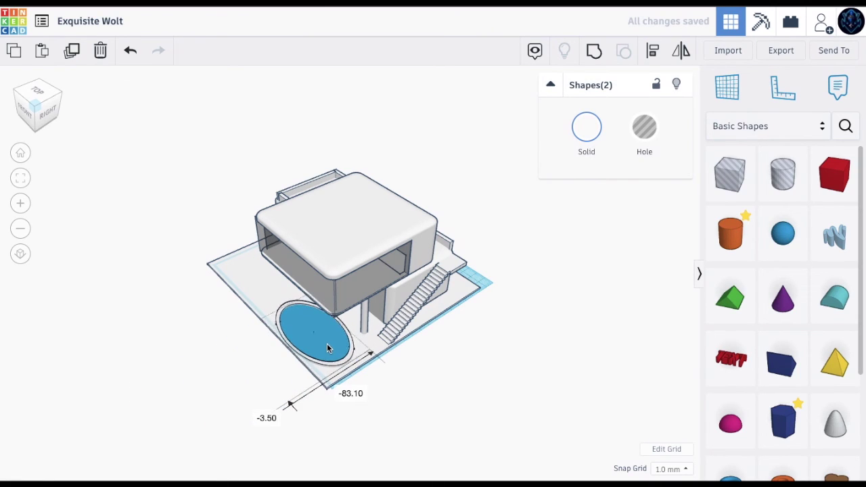
pyautogui.click(53, 203)
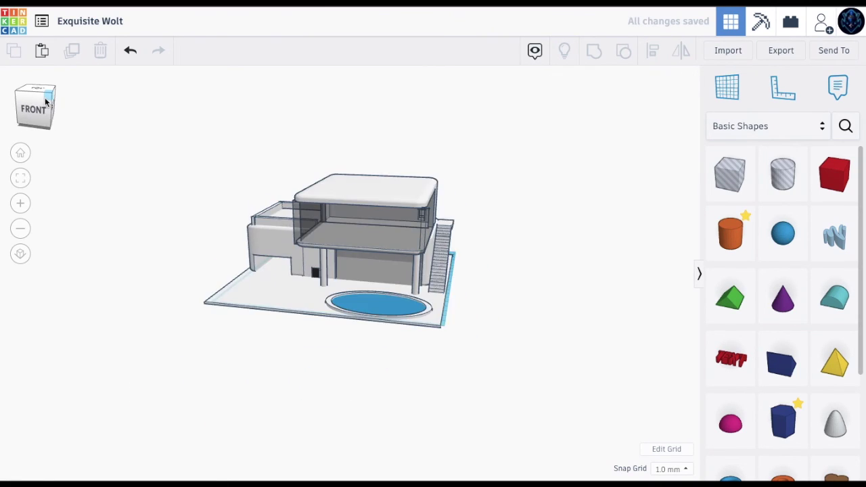